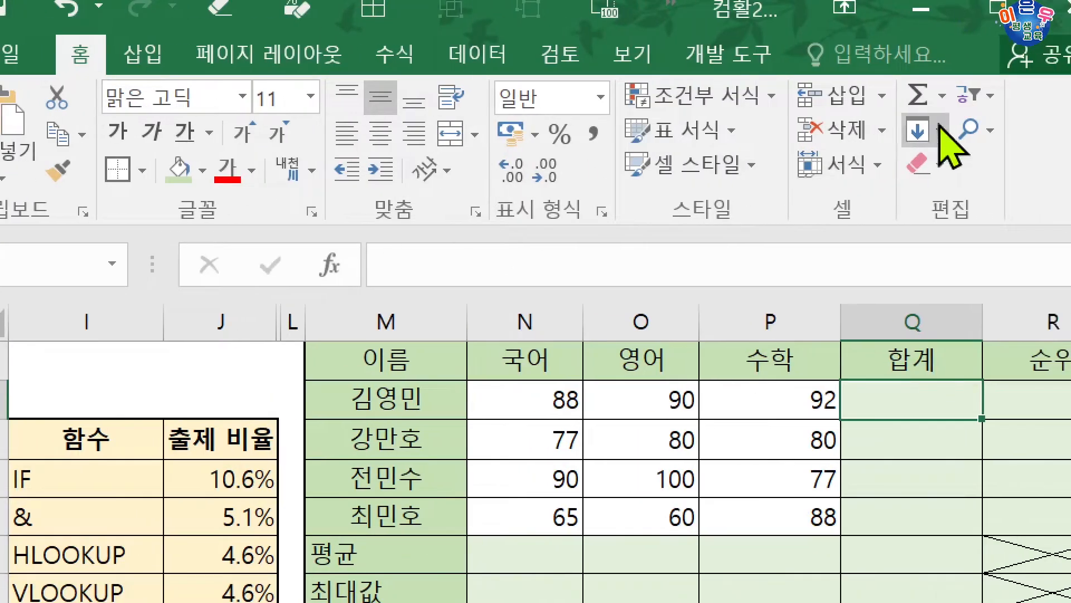
Total the scores in N2:P5 into the 합계 cells Q2:Q5 with AutoSum, and clear those totals
left_click_drag(581, 388, 913, 507)
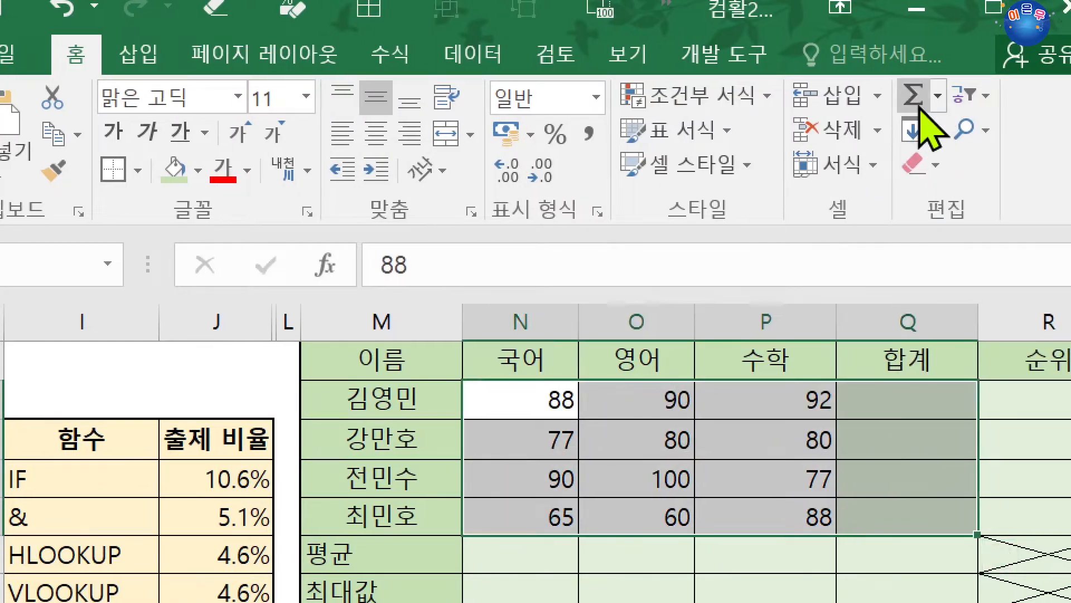
left_click(920, 106)
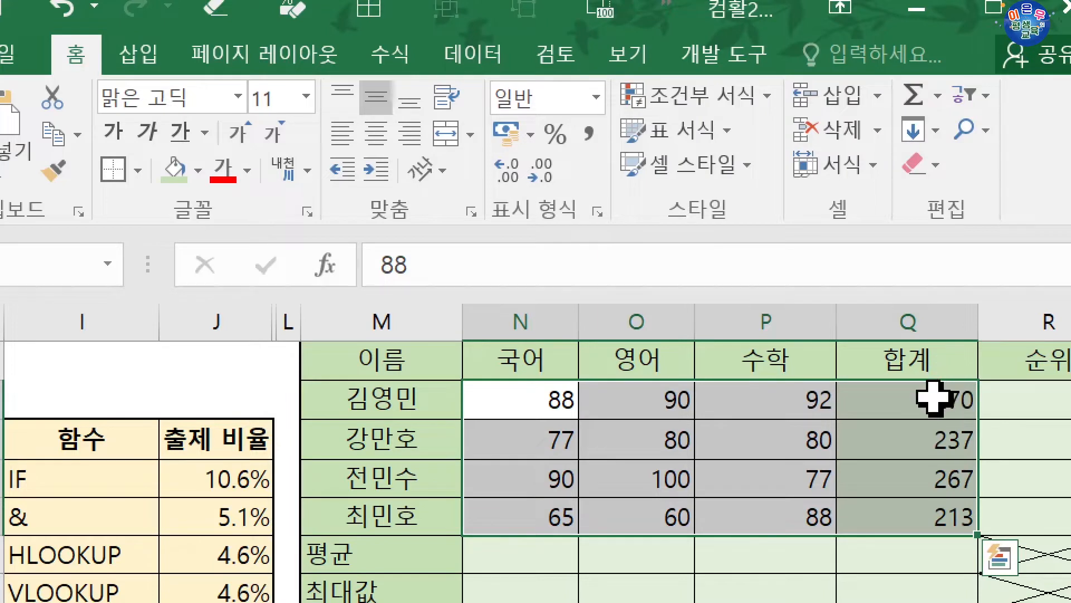
left_click_drag(932, 400, 928, 489)
key("Delete")
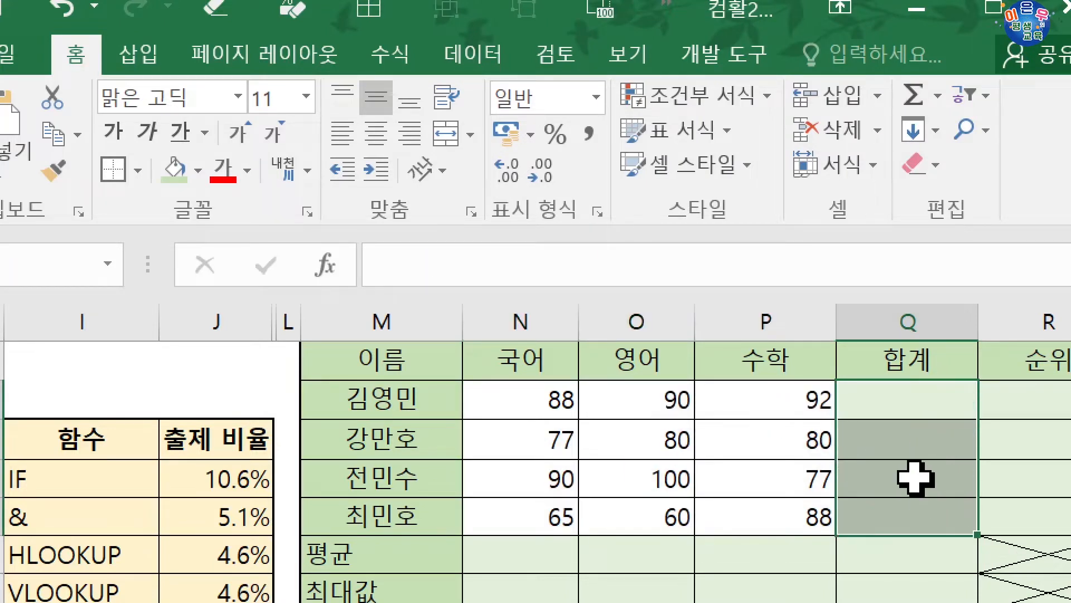
Insert an AutoSum total in Q2 and fill it down to Q5
left_click(907, 391)
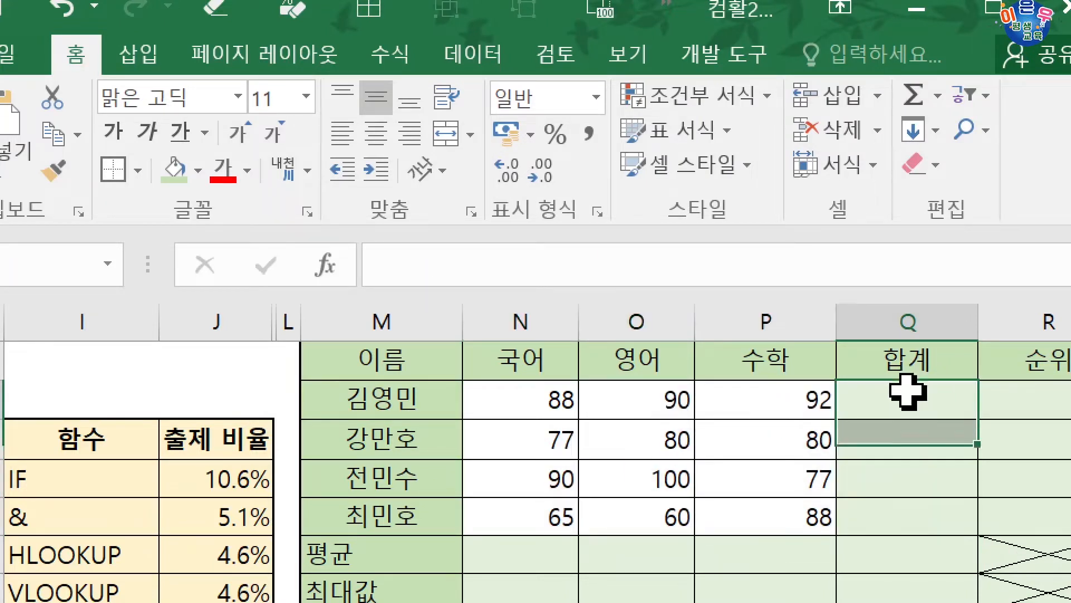
left_click(913, 96)
key("Return")
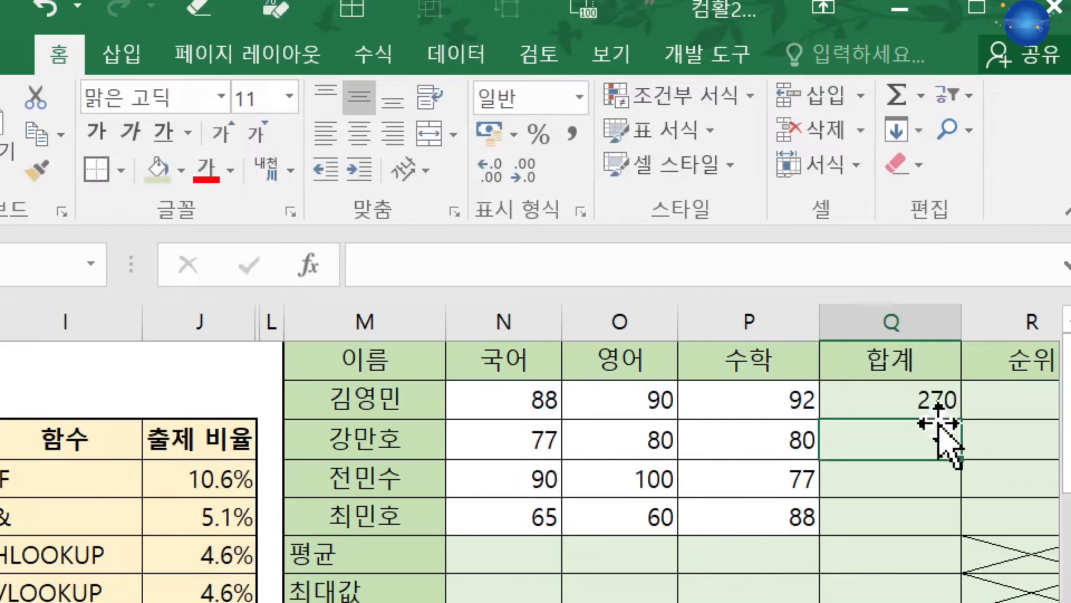
left_click(889, 402)
left_click_drag(942, 423, 930, 518)
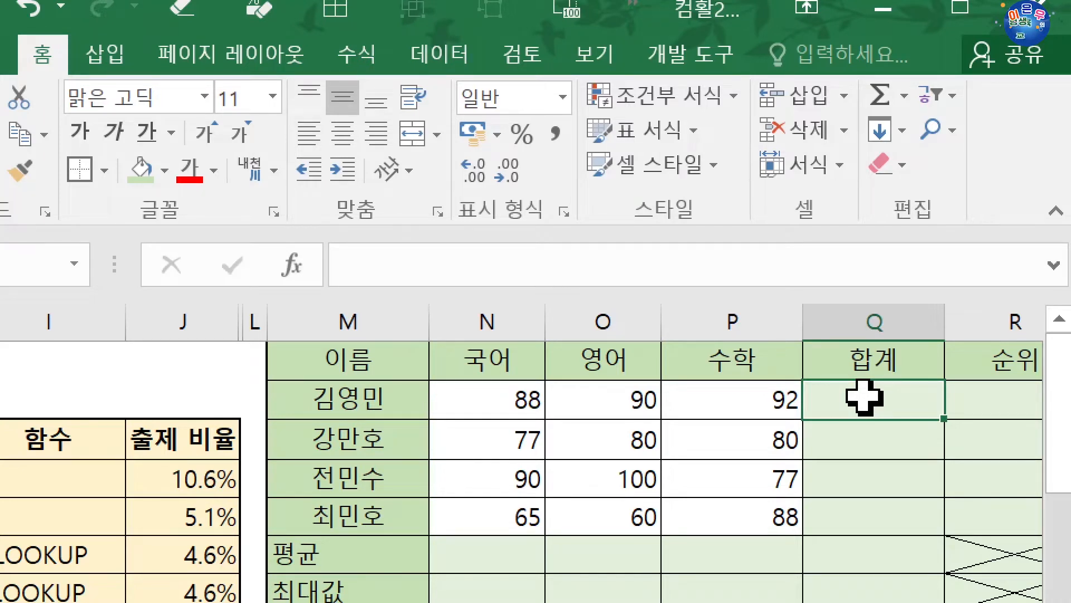
Enter the formula =SUM(N2:P2) in the 합계 cell Q2
type("=")
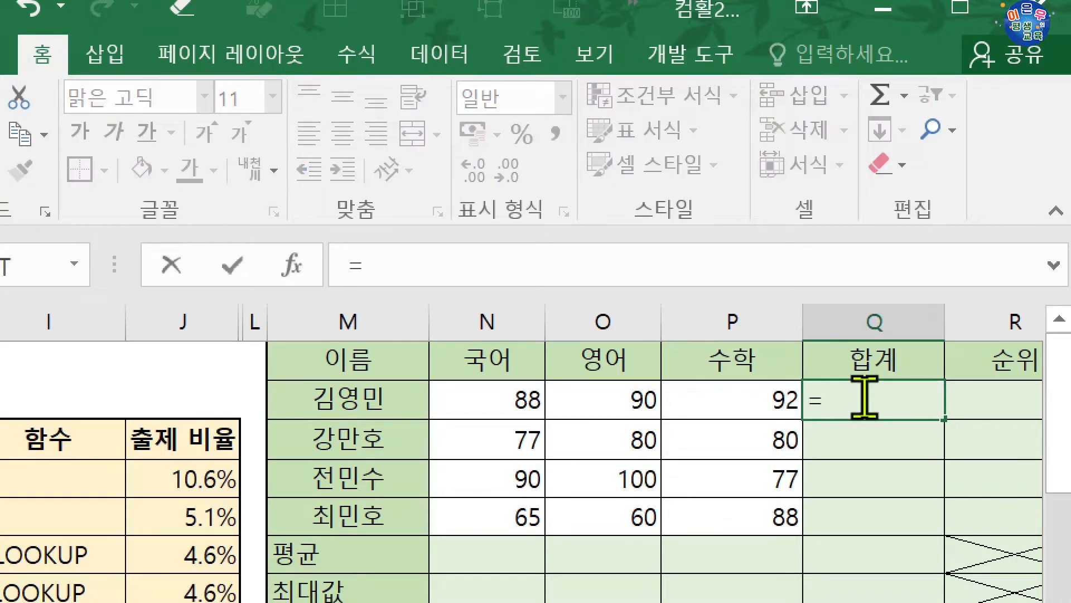
type("sum")
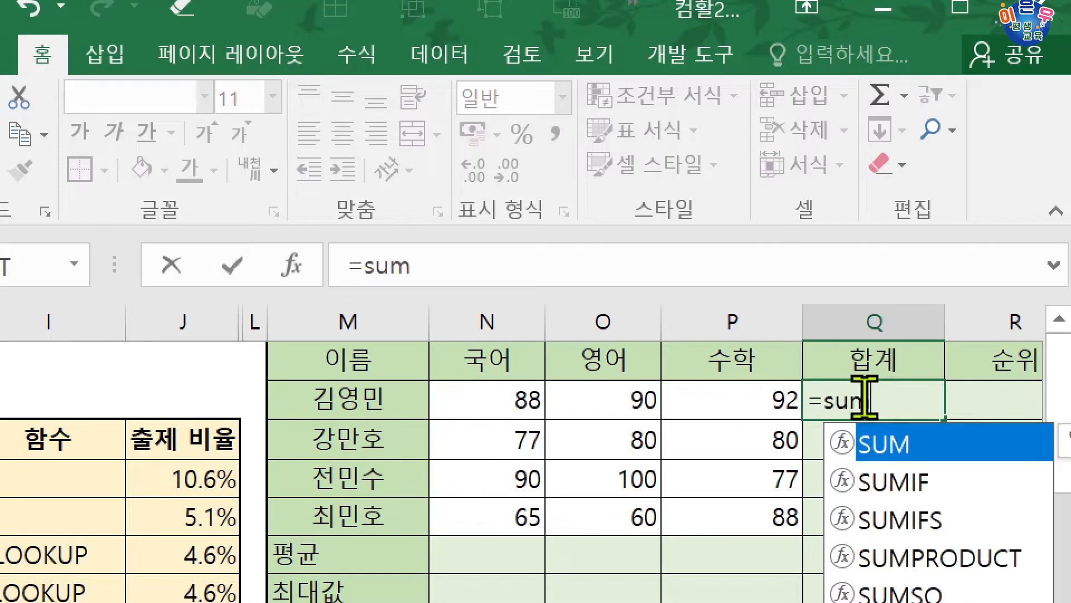
key("Tab")
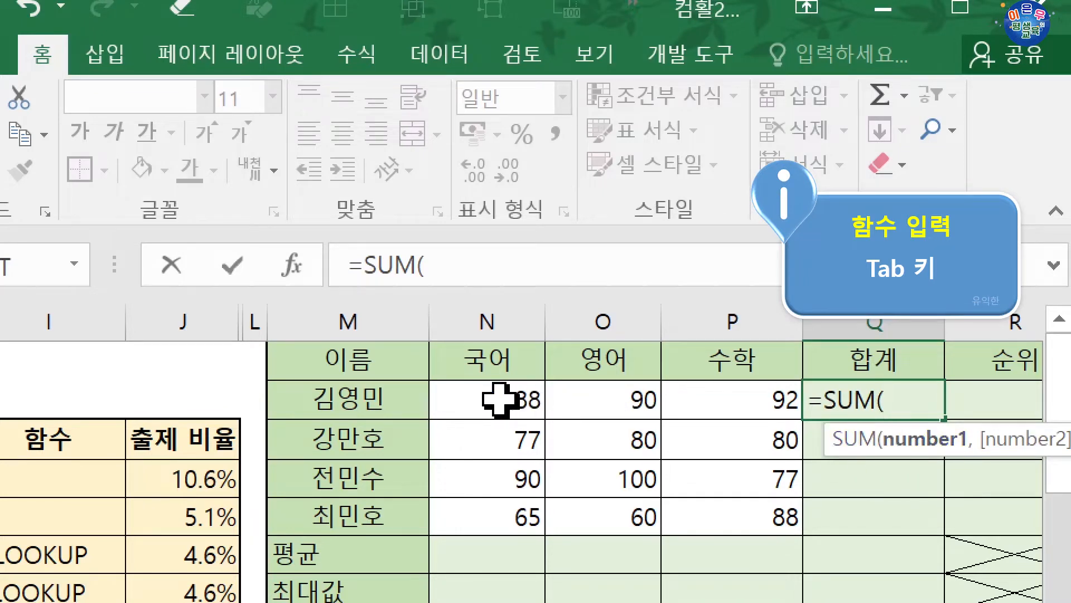
left_click_drag(502, 399, 729, 385)
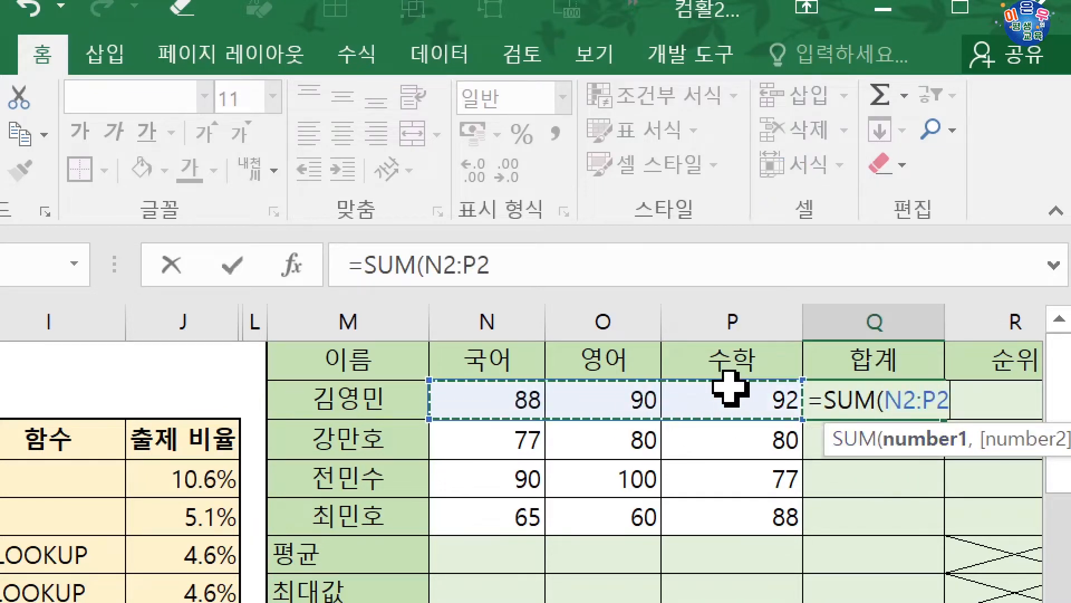
key("Return")
Copy the SUM formula from Q2 down through Q5
left_click(901, 409)
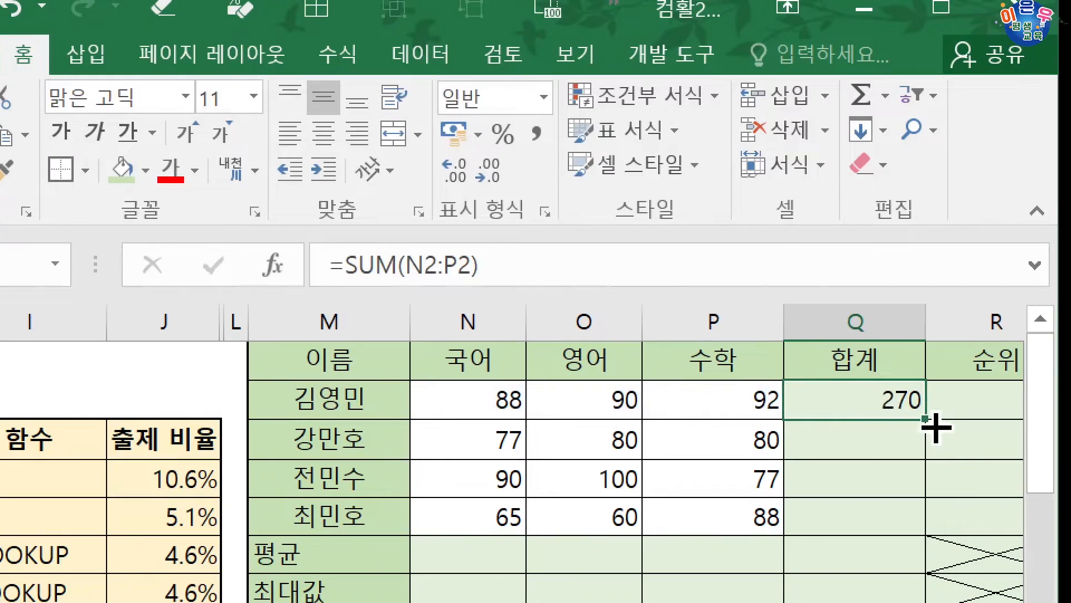
left_click(954, 442)
left_click_drag(925, 452, 919, 516)
left_click(913, 399)
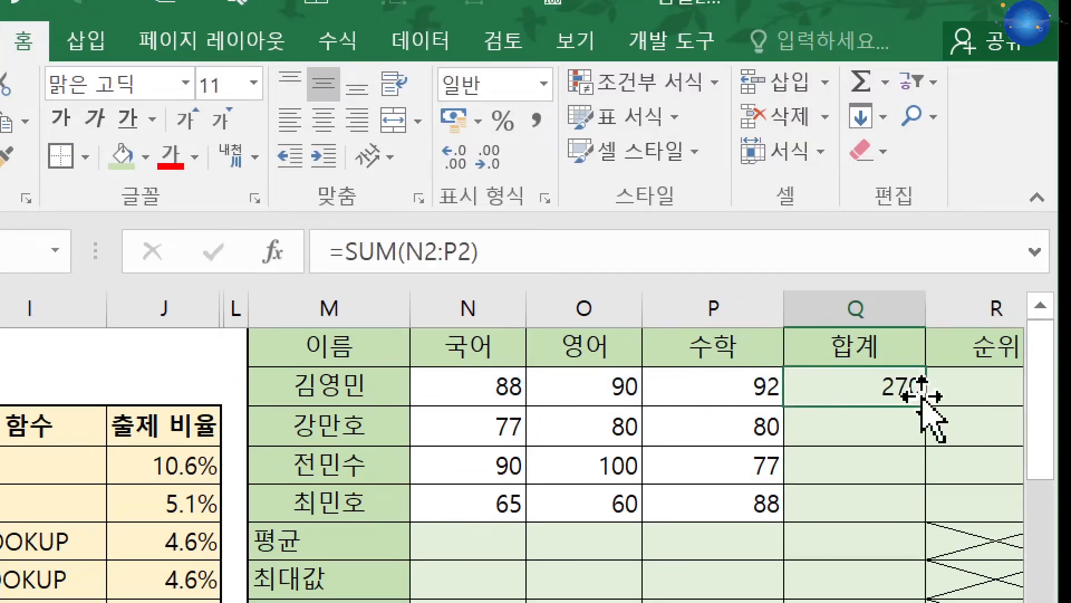
left_click_drag(927, 405, 922, 514)
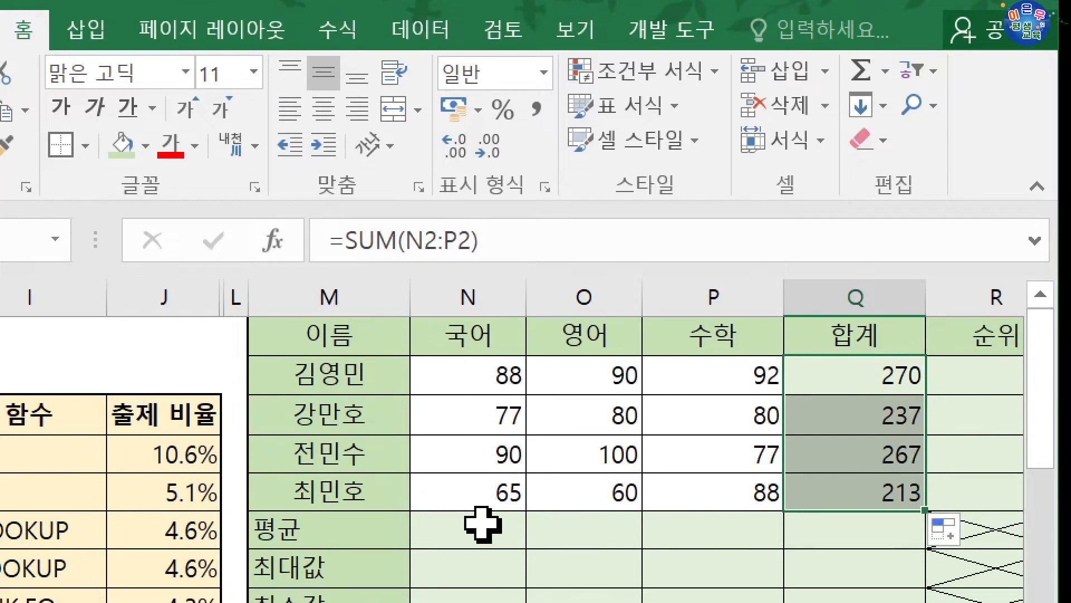
Insert an AutoSum average of N2:N5 in N6, fill it across to Q6, and clear the 평균 row
left_click(458, 533)
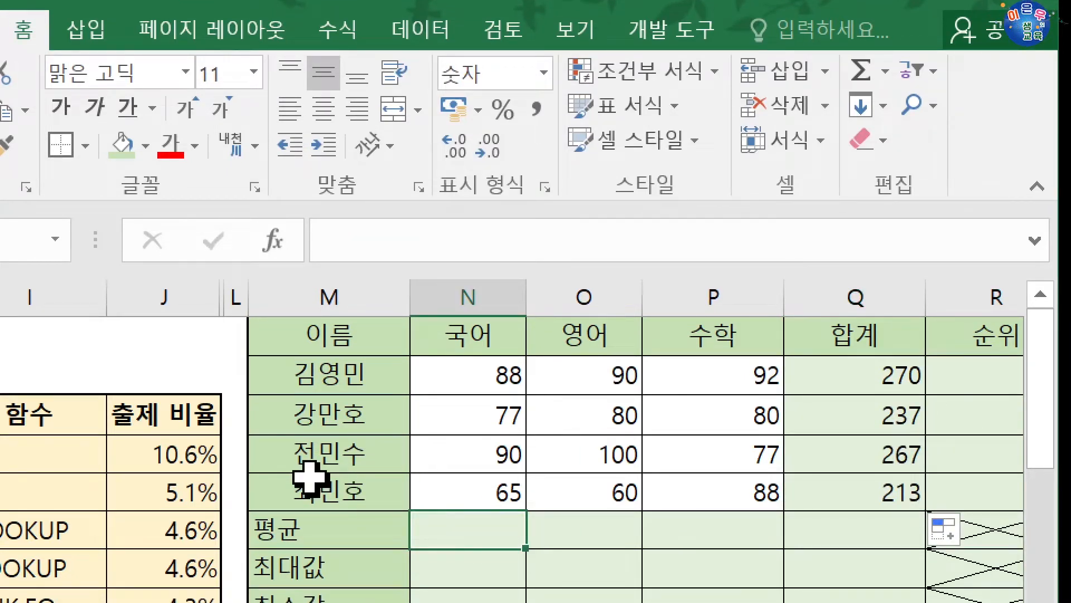
left_click(873, 74)
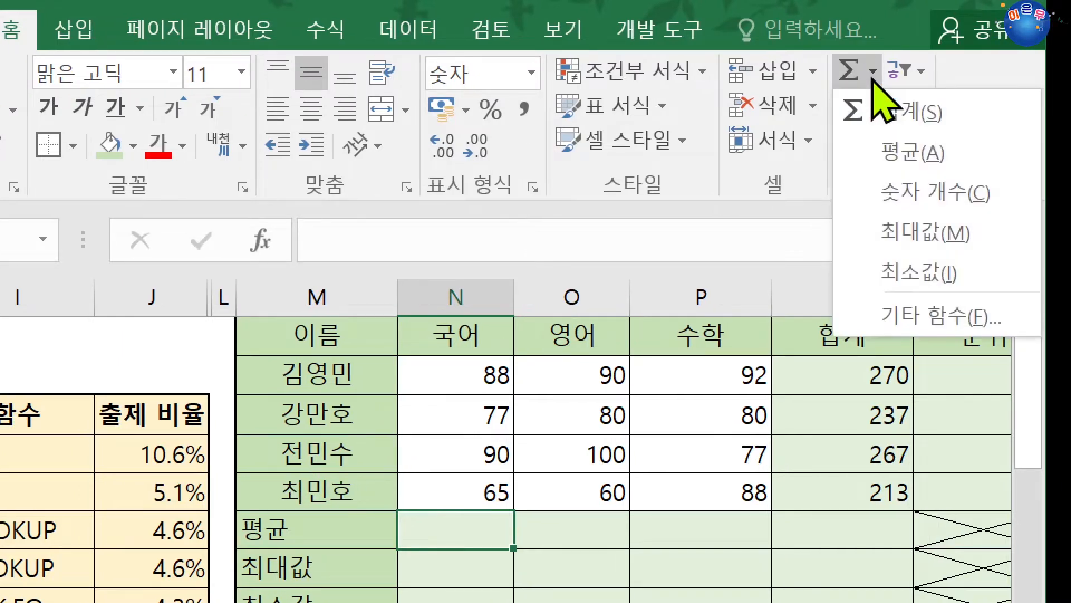
left_click(893, 154)
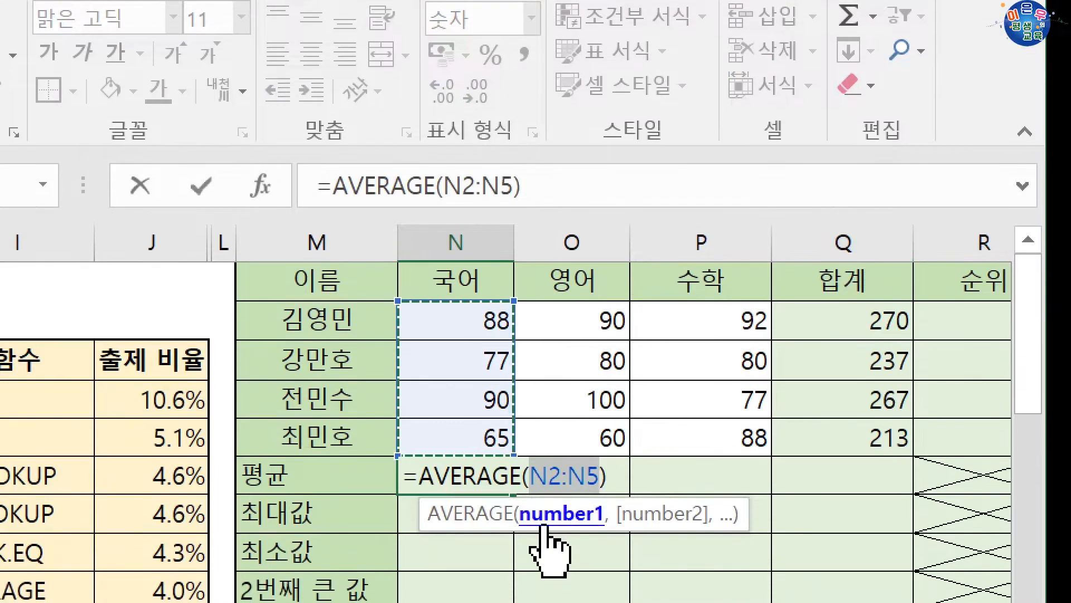
key("Return")
left_click(496, 483)
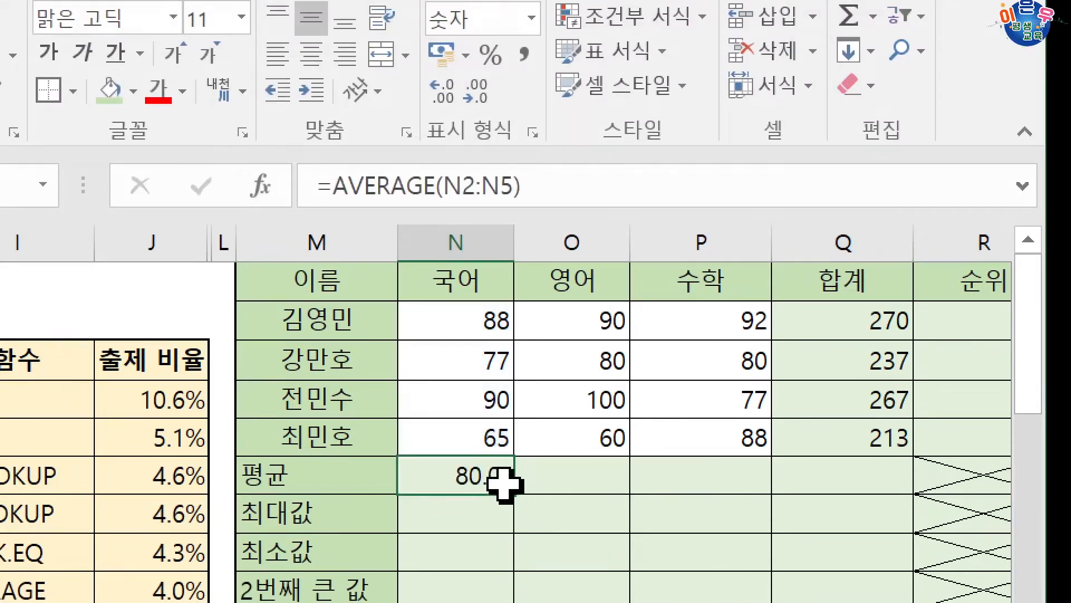
left_click_drag(513, 494, 887, 472)
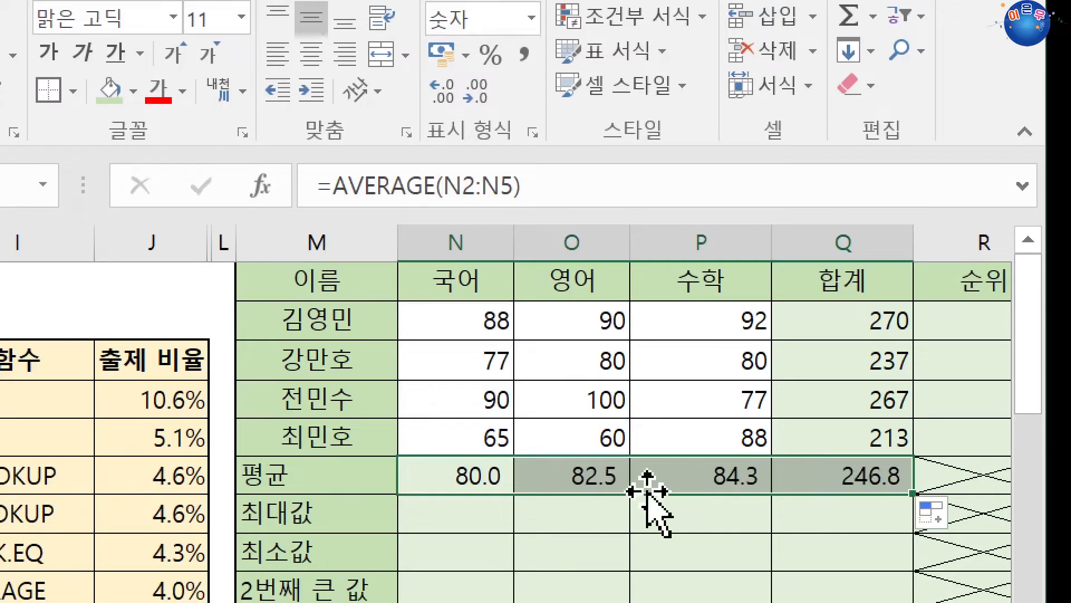
left_click_drag(478, 474, 837, 480)
key("Delete")
Start a formula in the 평균 cell N6 with =aver to bring up the matching functions
left_click(441, 487)
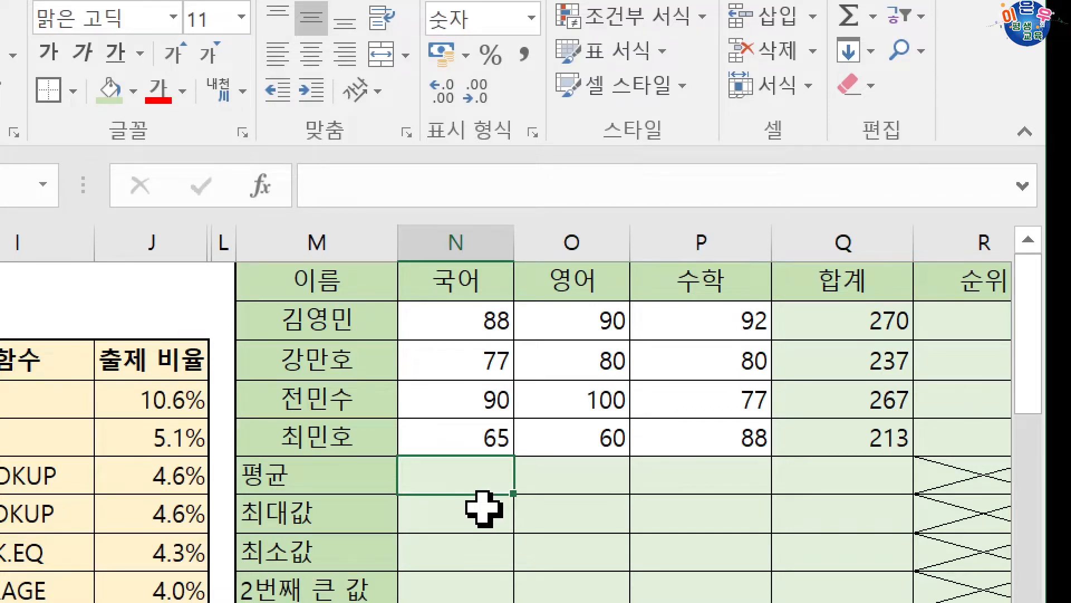
type("=ave")
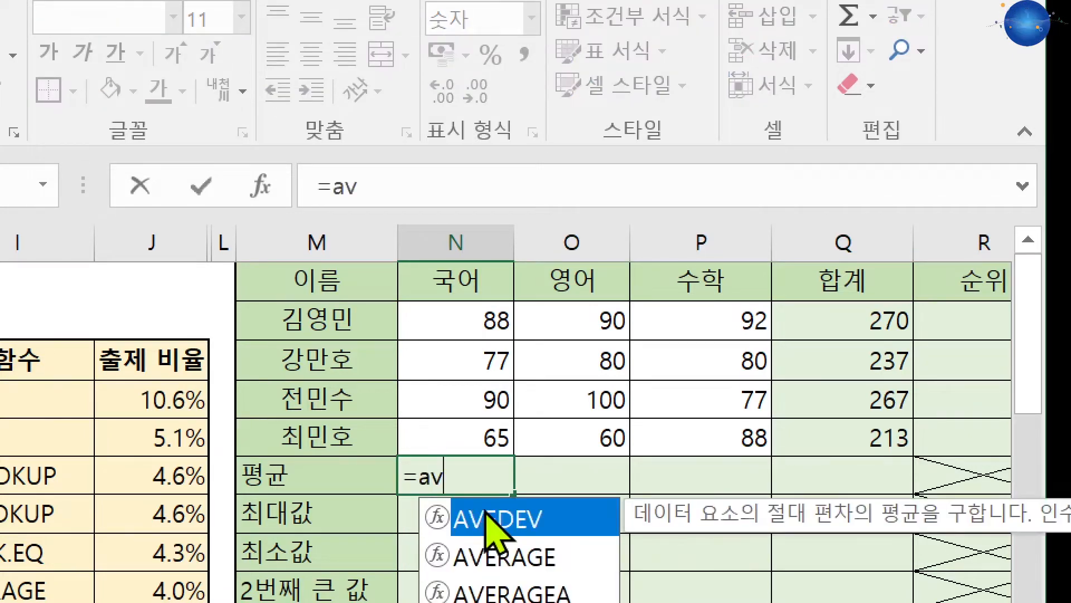
type("r")
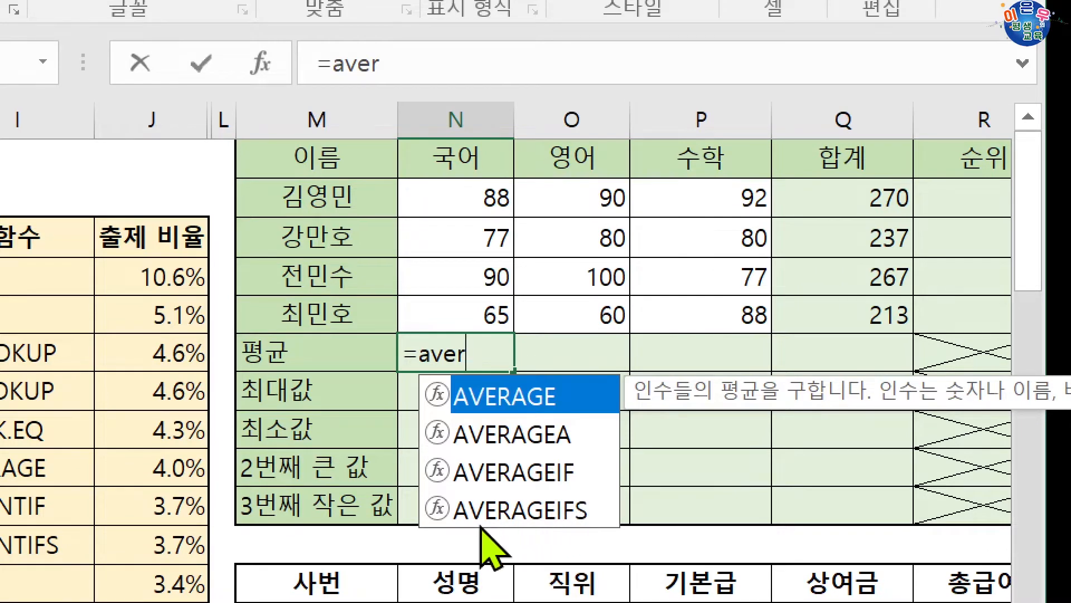
Look through the suggested functions AVERAGE, AVERAGEA, AVERAGEIF and AVERAGEIFS and their descriptions
key("Down")
key("Down")
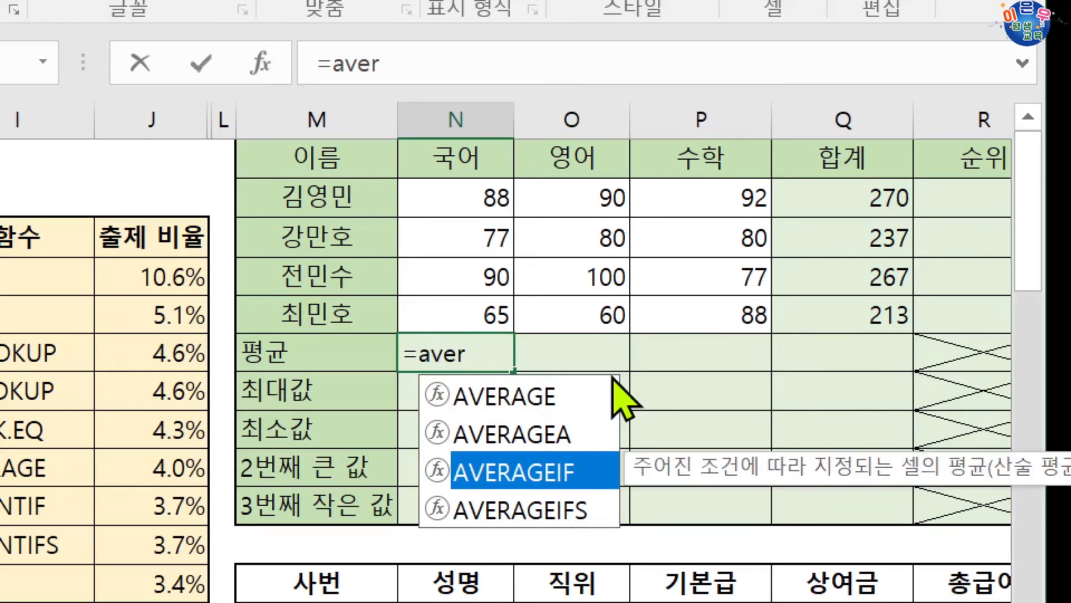
key("Up")
key("Up")
key("Down")
key("Down")
key("Down")
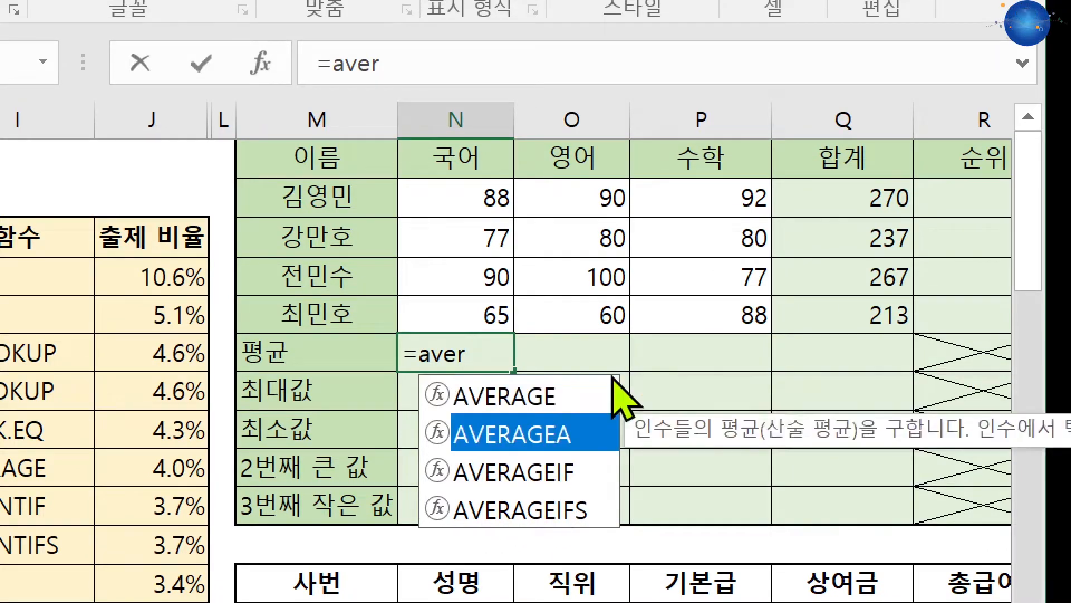
key("Up")
key("Up")
key("Up")
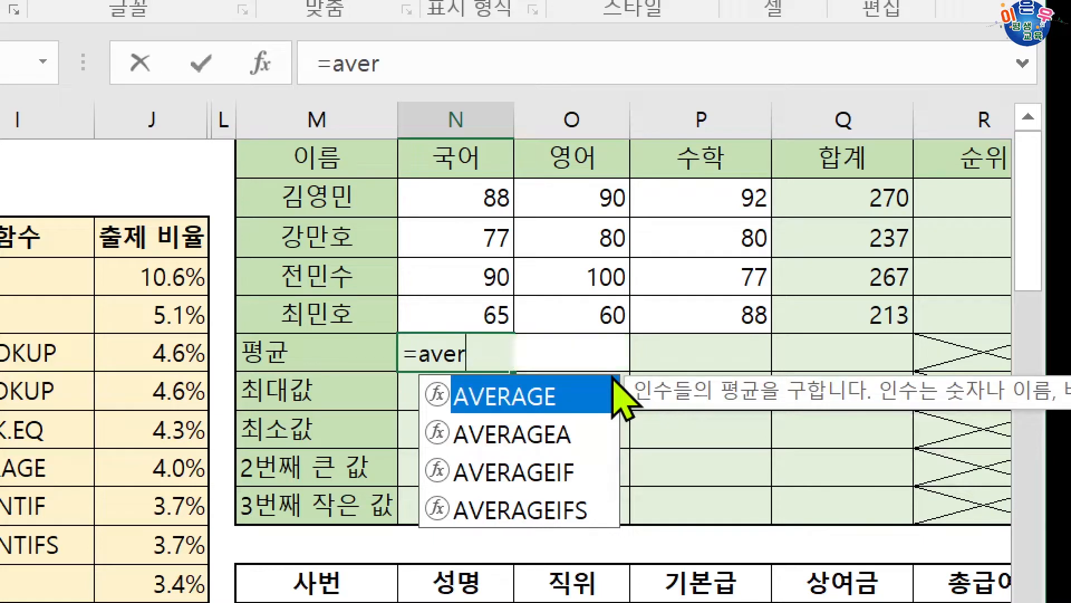
Complete the N6 formula as =AVERAGE(N2:N5) and fill it across to Q6
key("Tab")
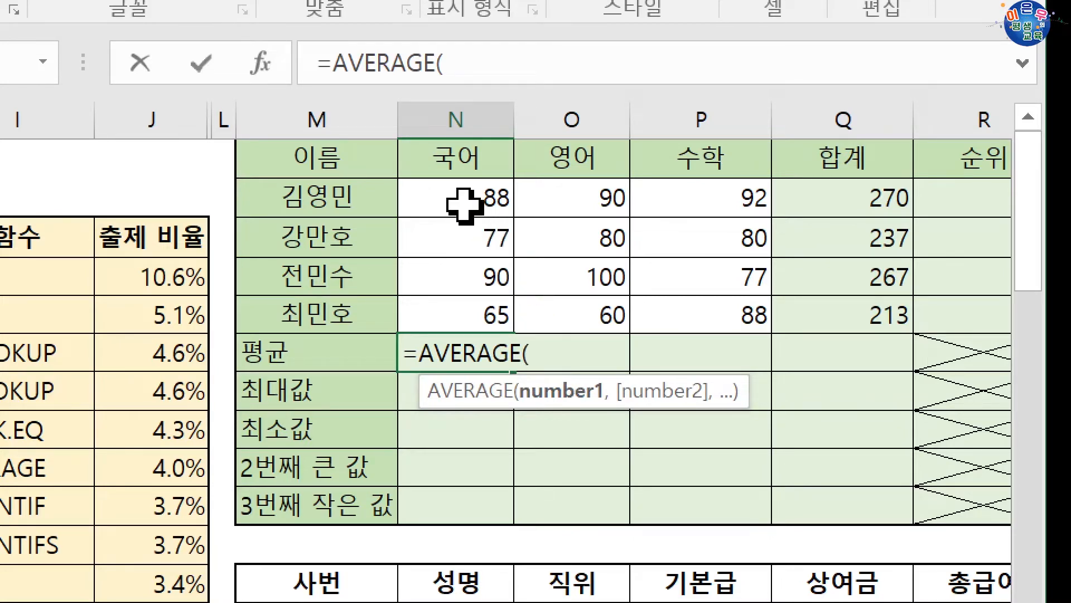
left_click_drag(466, 205, 463, 304)
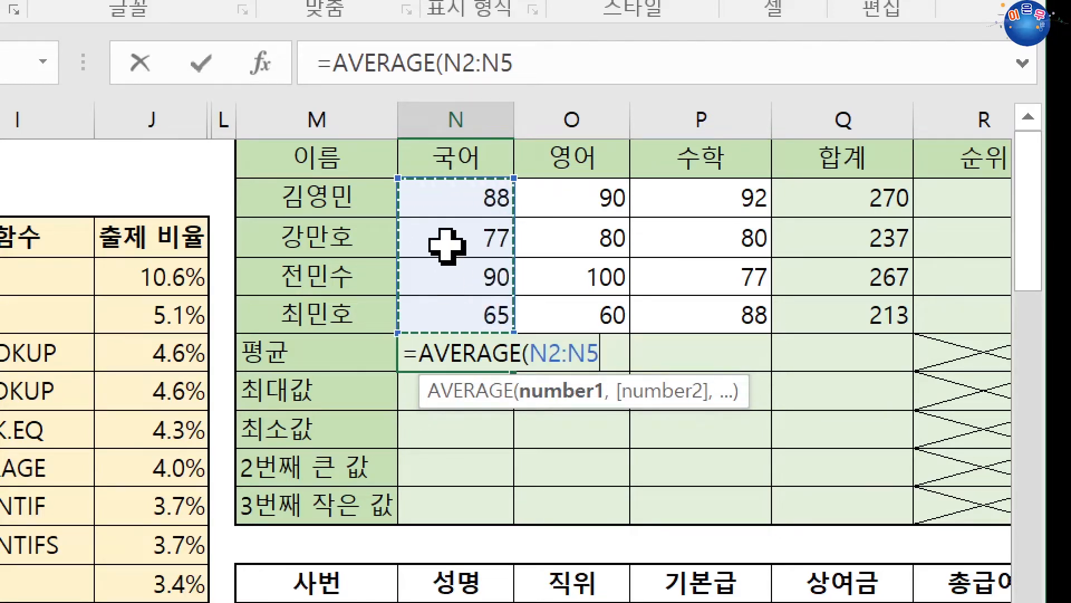
key("Return")
left_click(480, 351)
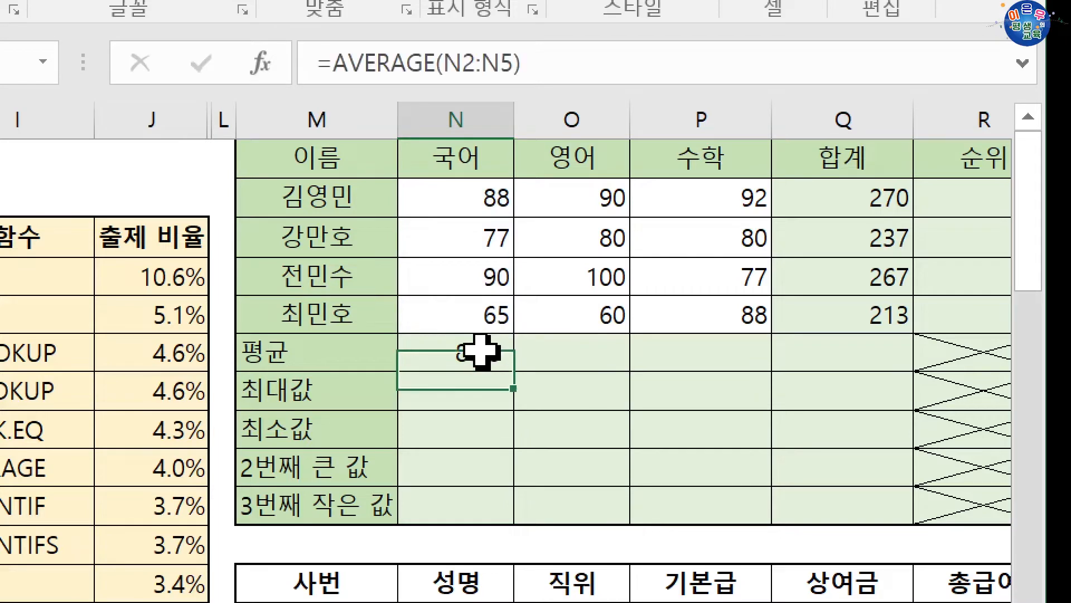
left_click_drag(507, 374, 897, 364)
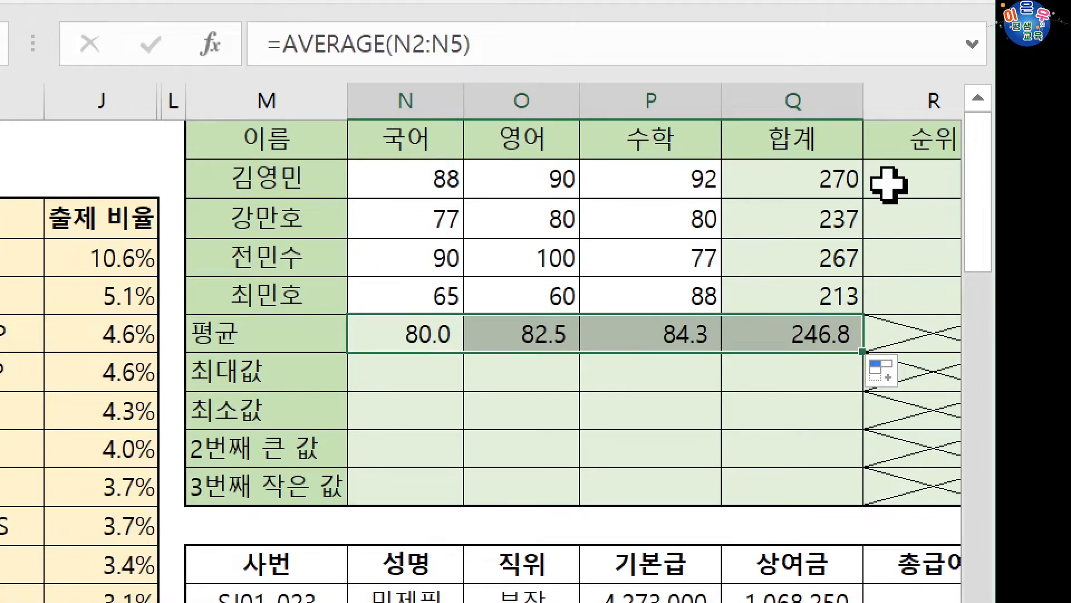
Begin a formula in the 순위 cell R2 with the RANK.EQ function
left_click(893, 185)
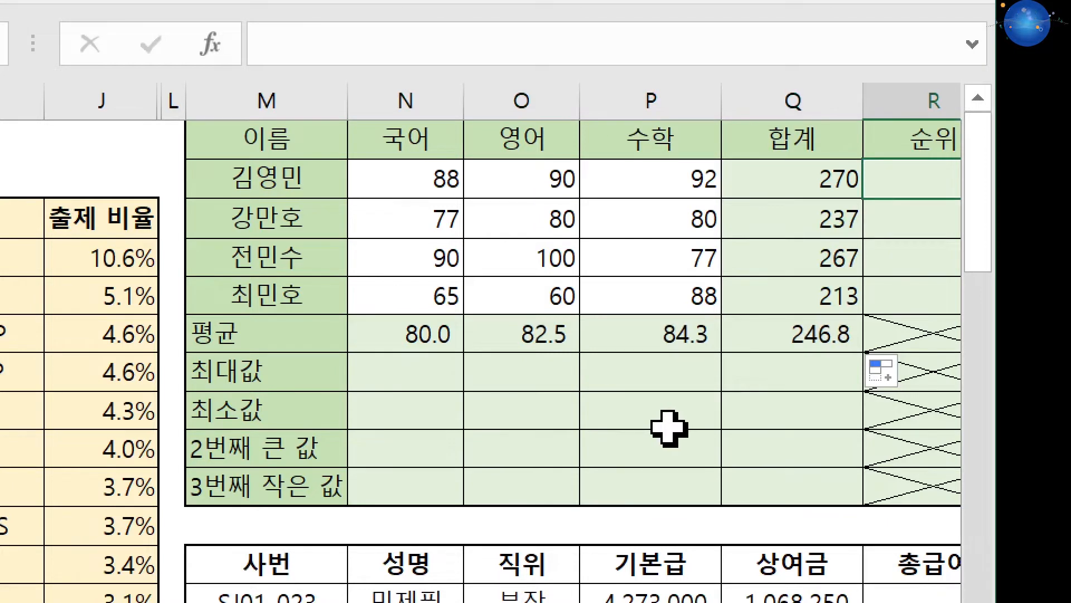
type("=")
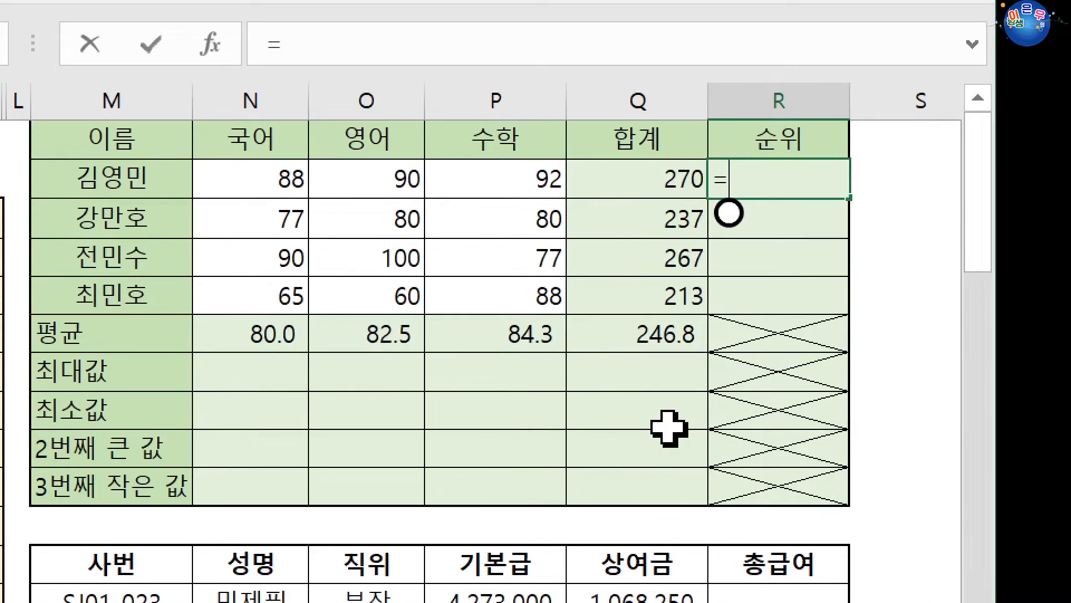
type("rank")
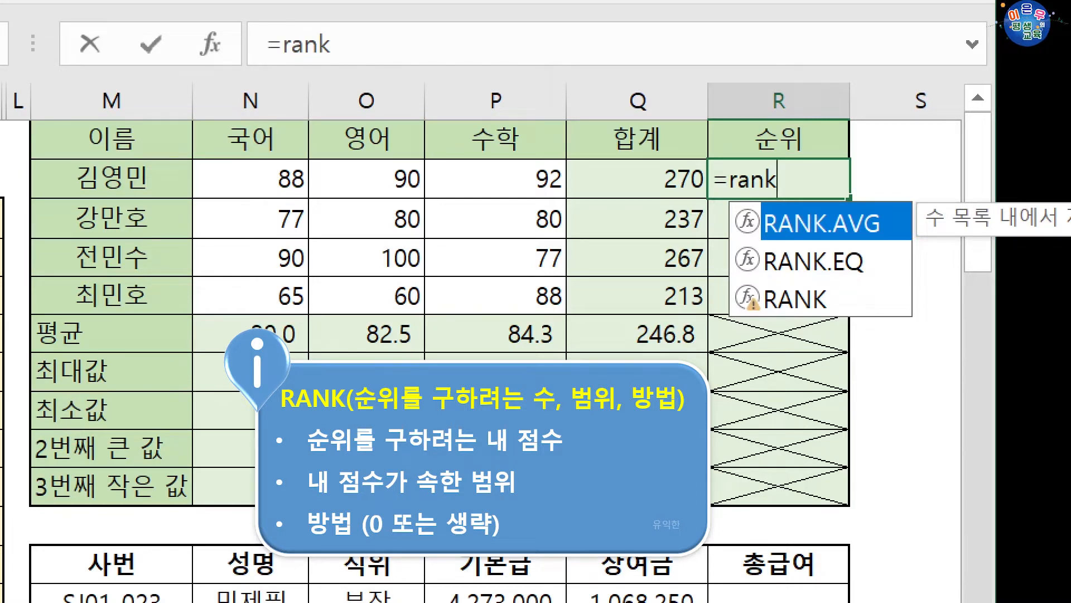
key("Down")
key("Down")
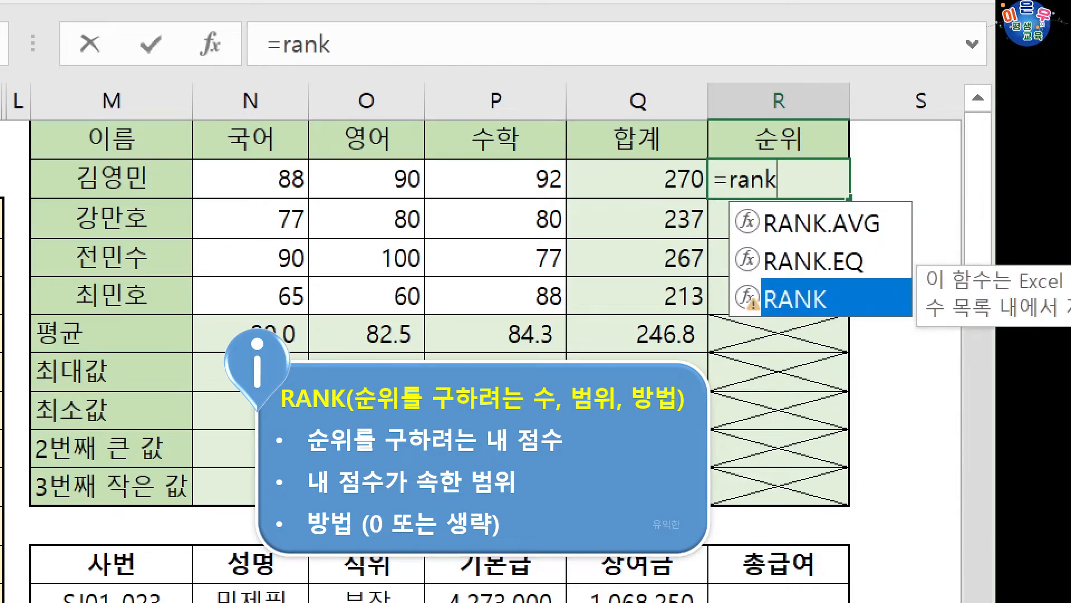
key("Up")
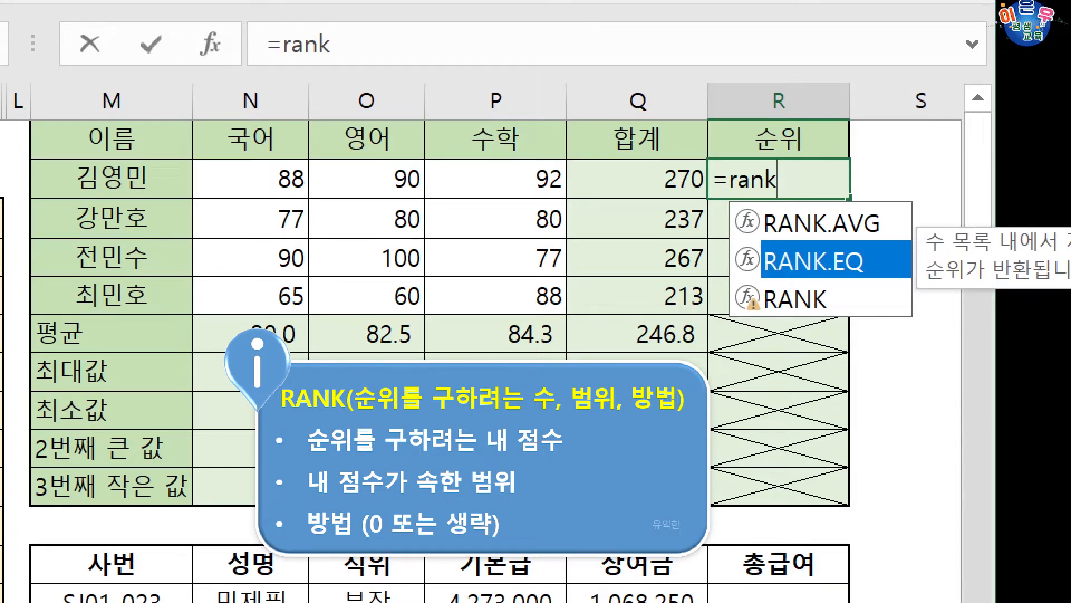
key("Tab")
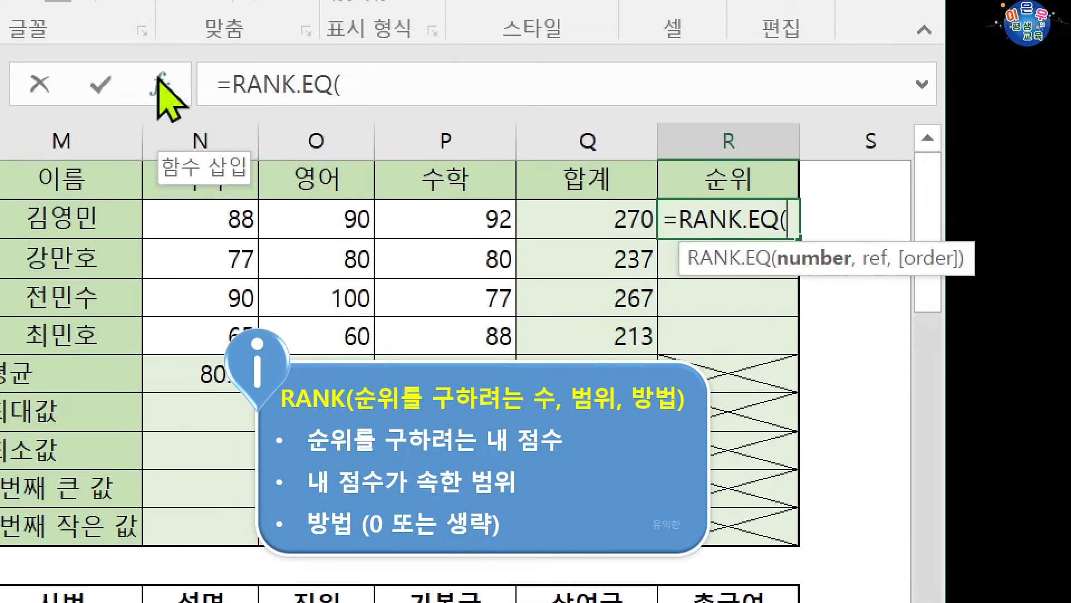
Open the function arguments for RANK.EQ and read the descriptions of Number, Ref and Order
left_click(161, 83)
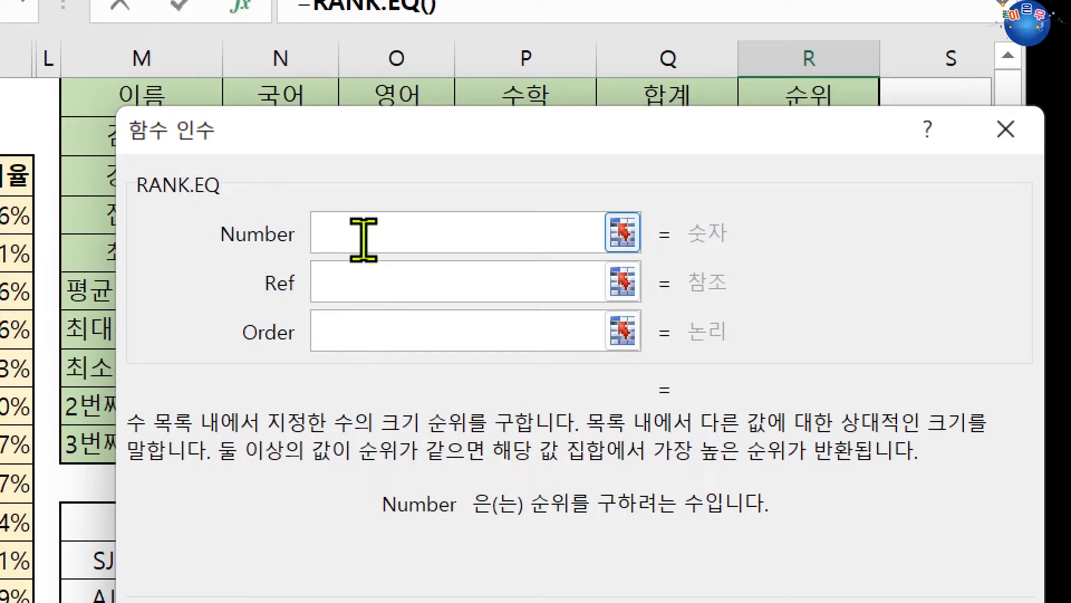
left_click(369, 276)
left_click(370, 324)
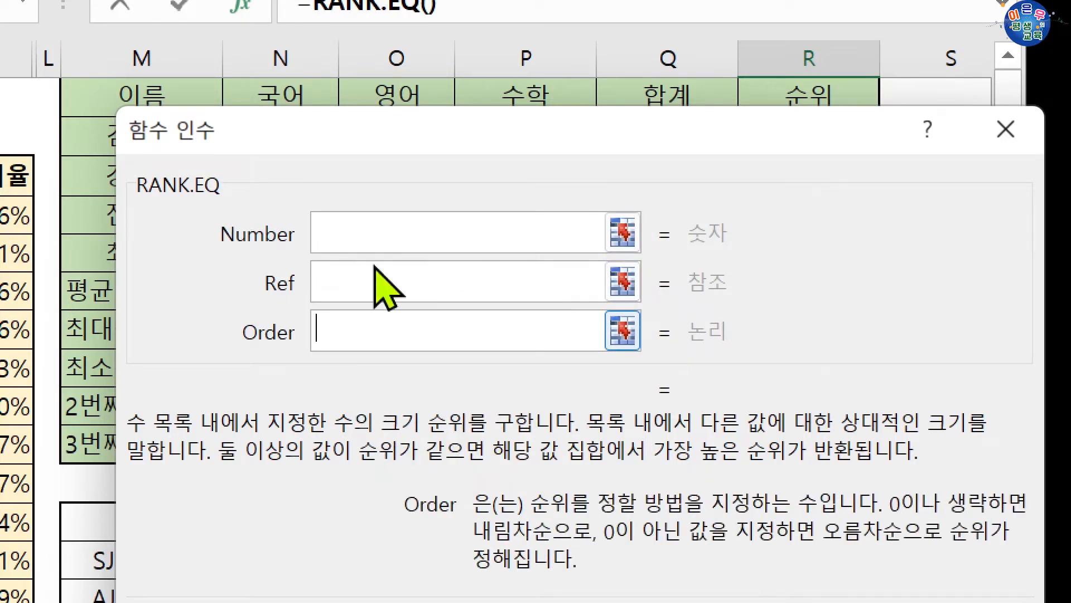
left_click(376, 233)
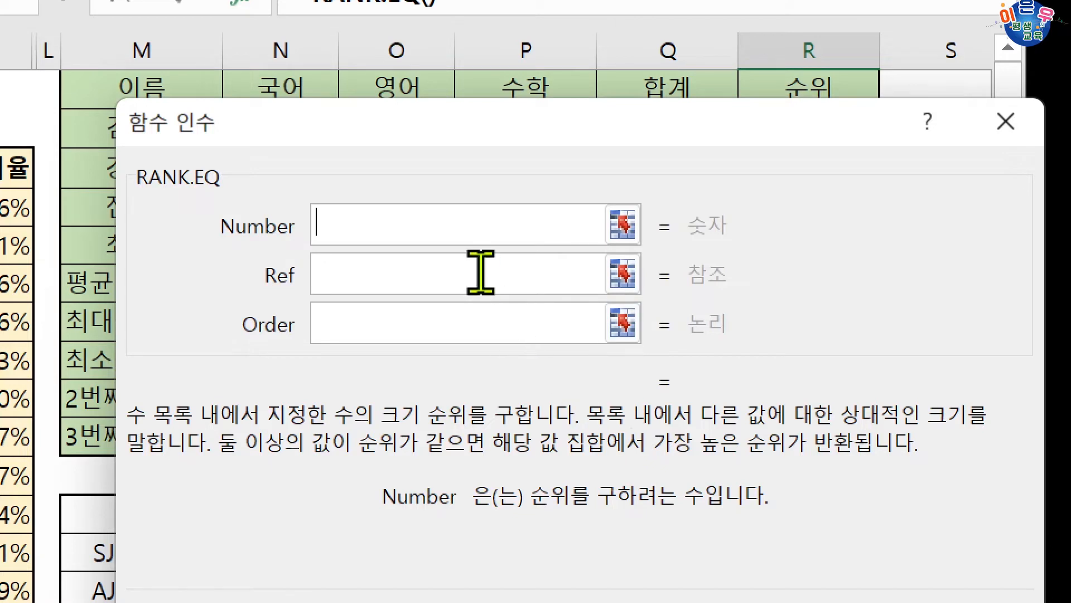
left_click(418, 269)
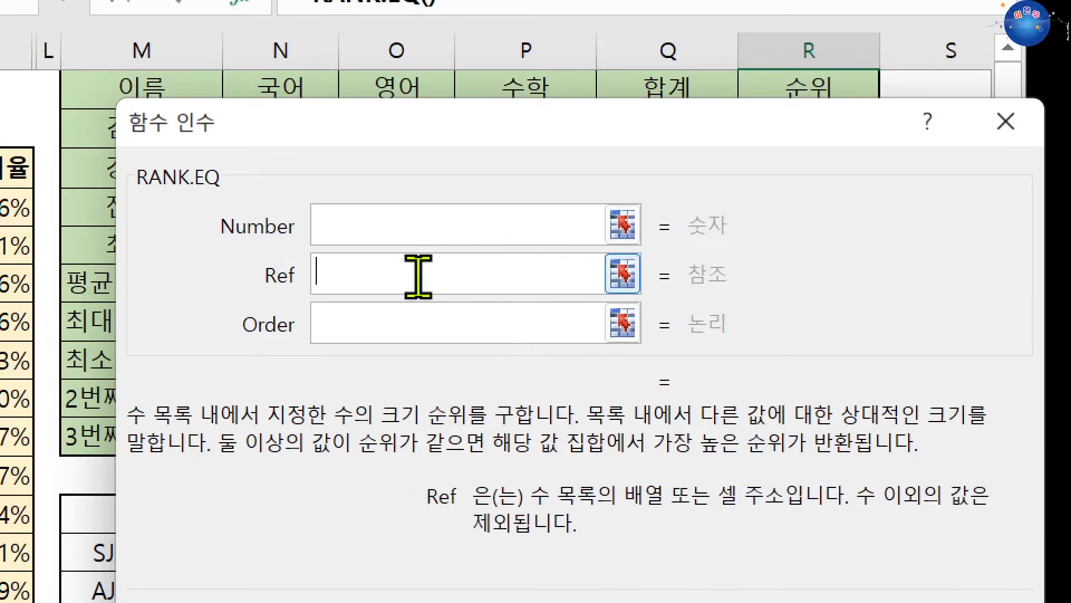
left_click(338, 318)
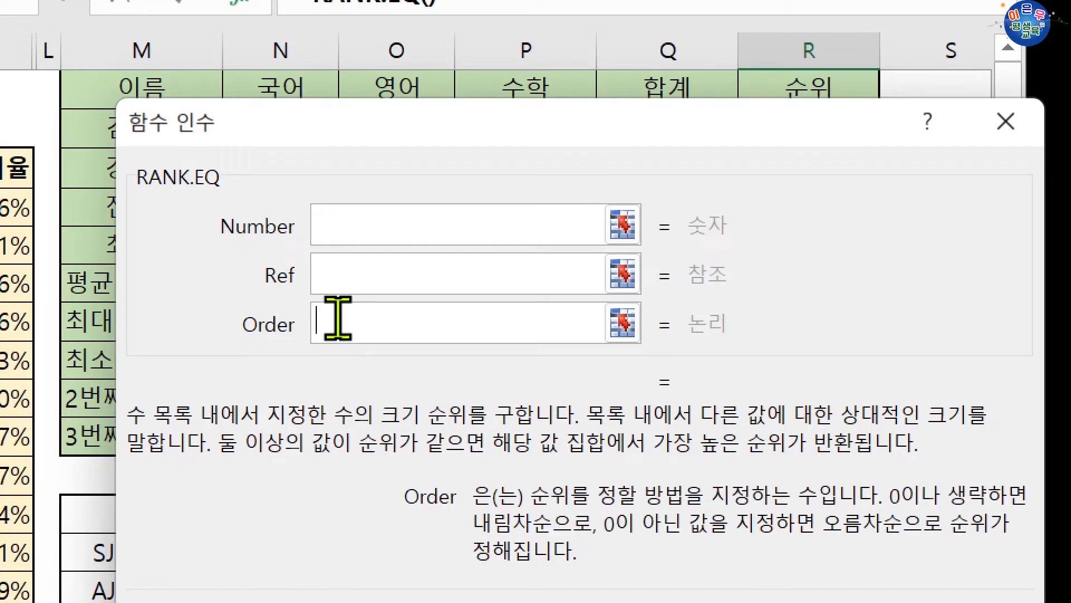
left_click(348, 226)
Set the RANK.EQ arguments to Number Q2 and Ref $Q$2:$Q$5 as an absolute reference
left_click_drag(564, 125, 557, 205)
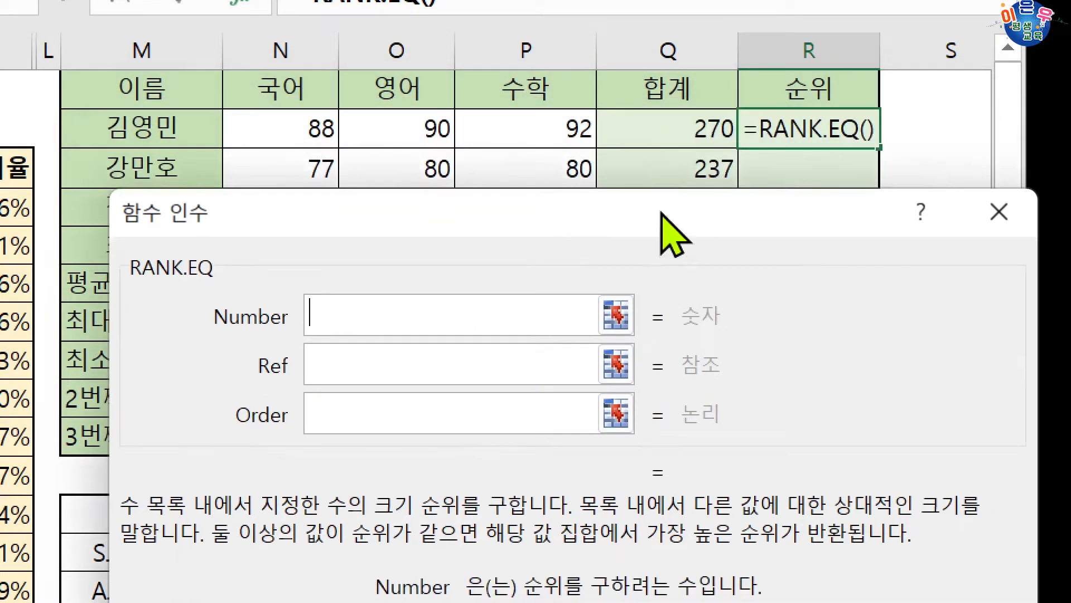
left_click_drag(670, 232, 653, 289)
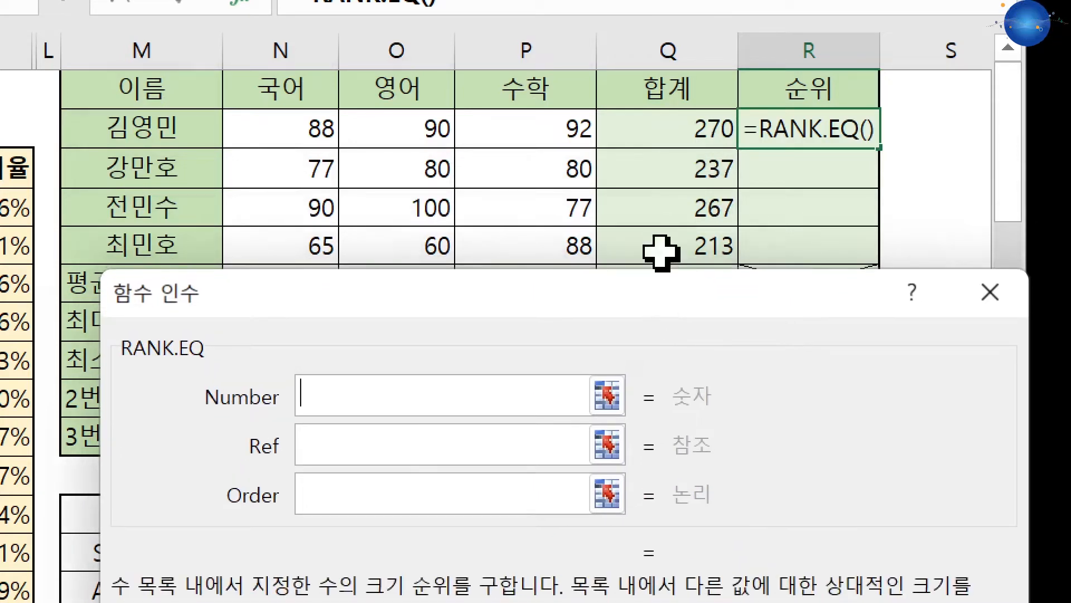
left_click(682, 128)
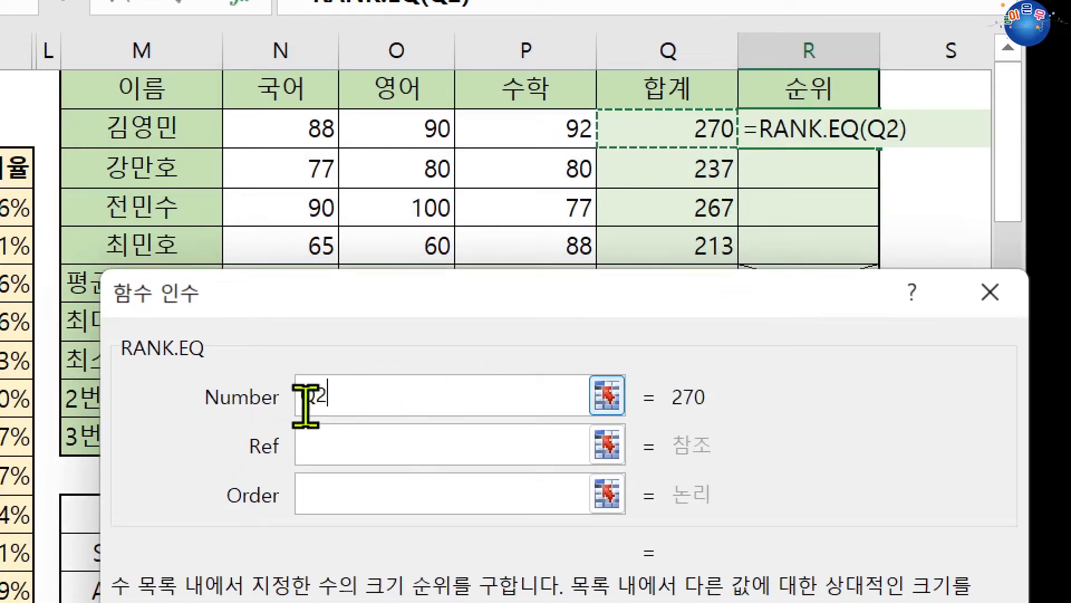
left_click(318, 442)
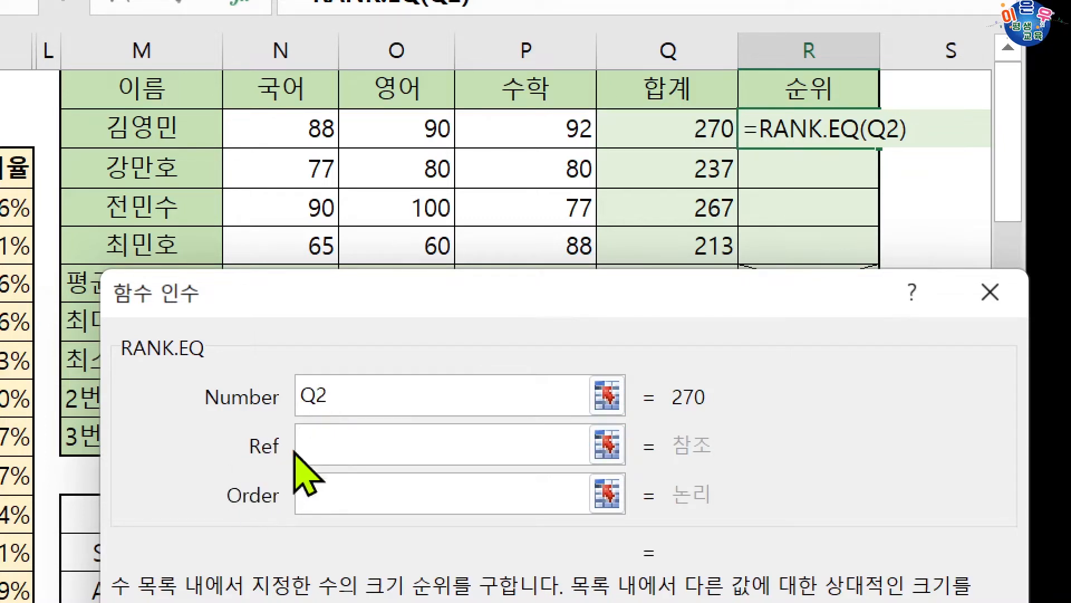
left_click_drag(713, 144, 676, 249)
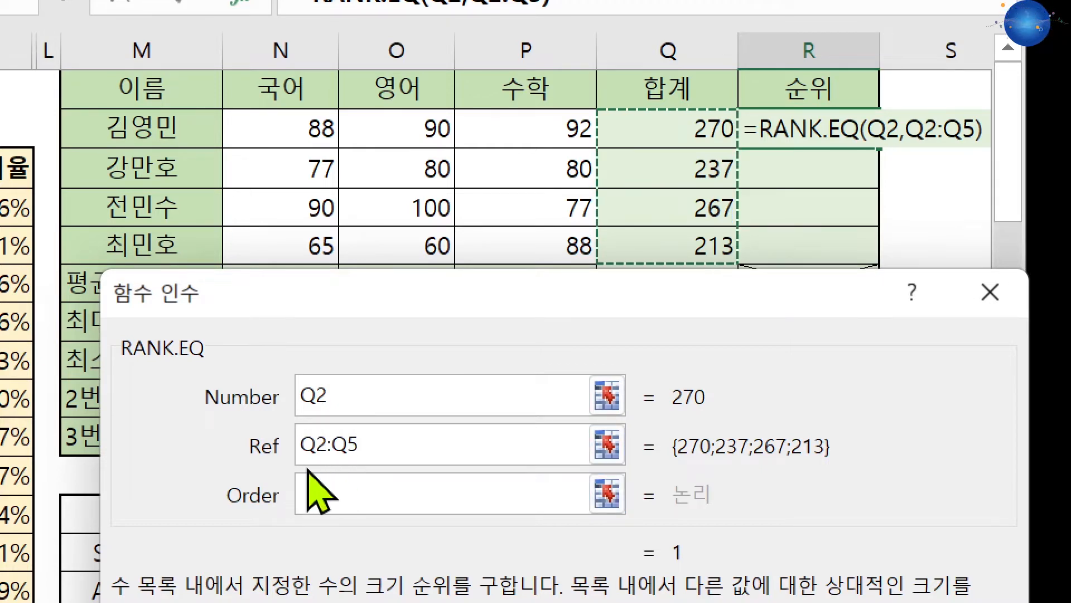
key("F4")
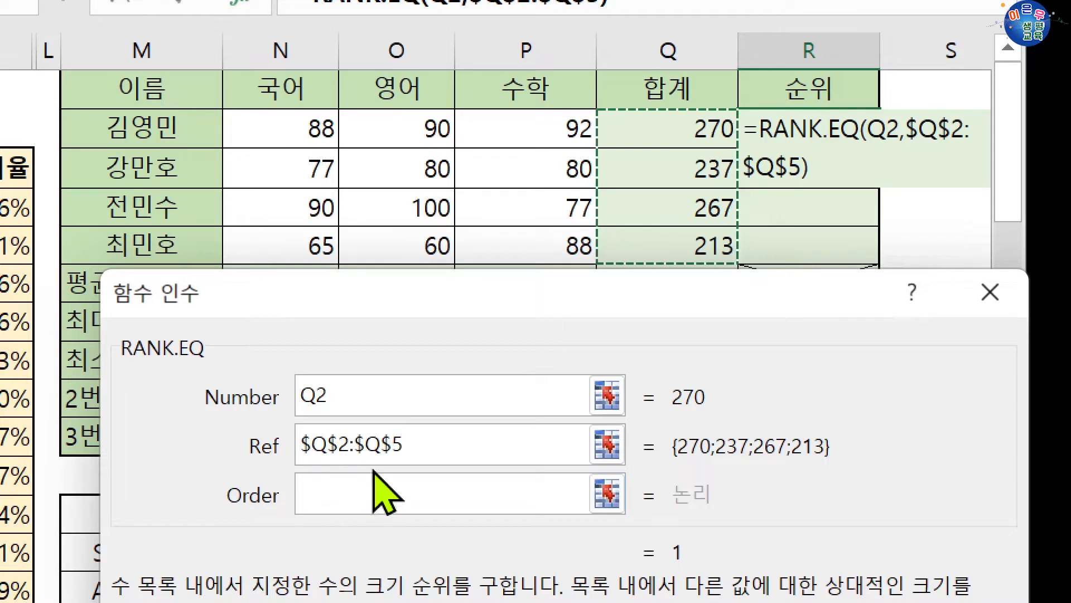
Leave Order blank for descending ranking, confirm the R2 formula and fill it down to R5
left_click(394, 491)
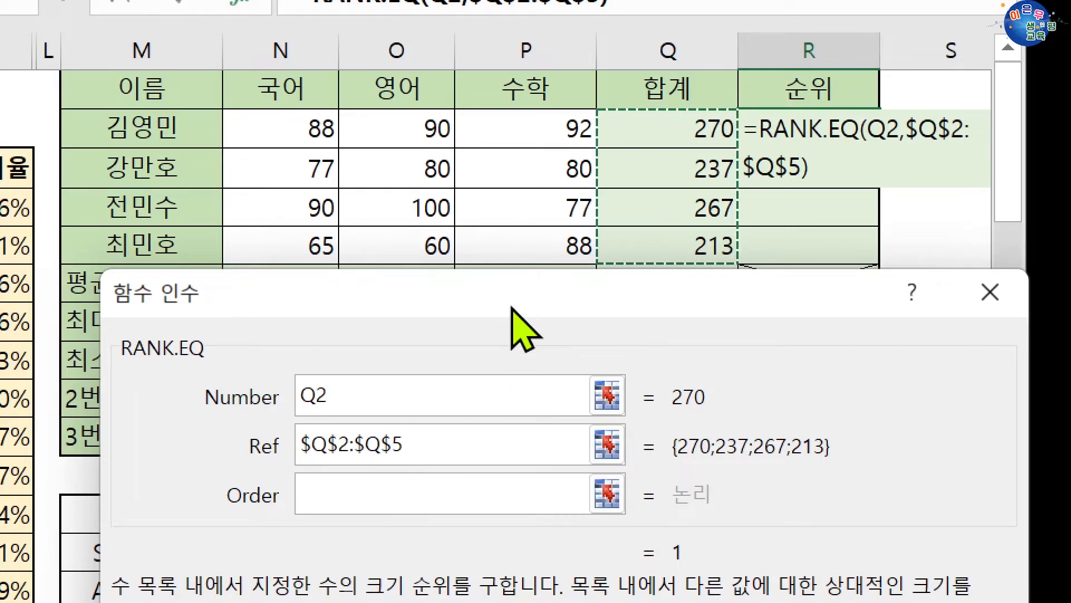
left_click_drag(512, 320, 512, 200)
left_click(399, 381)
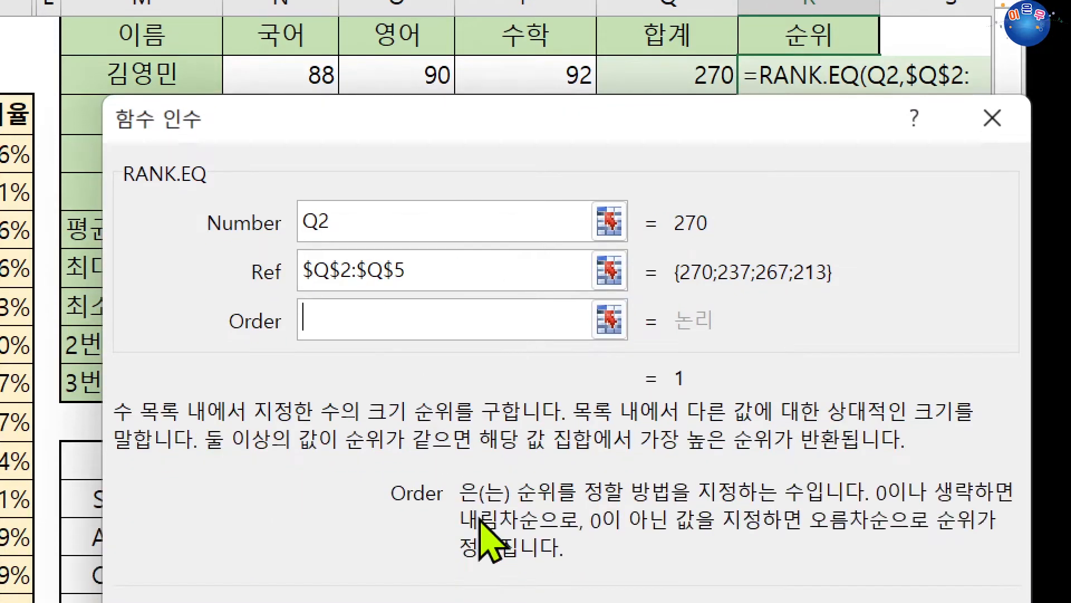
left_click_drag(446, 156, 441, 248)
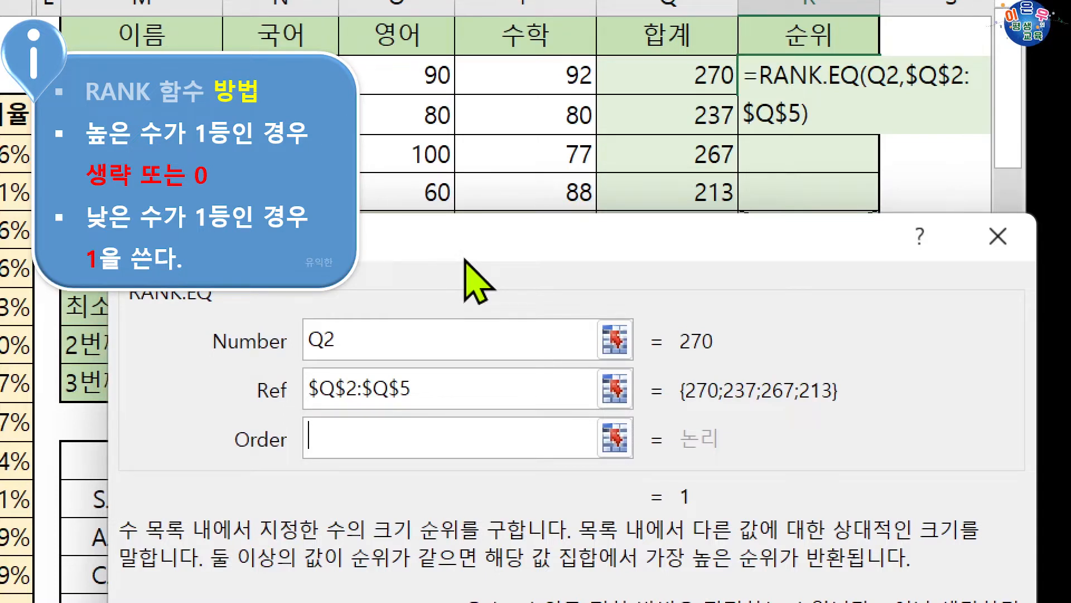
key("Return")
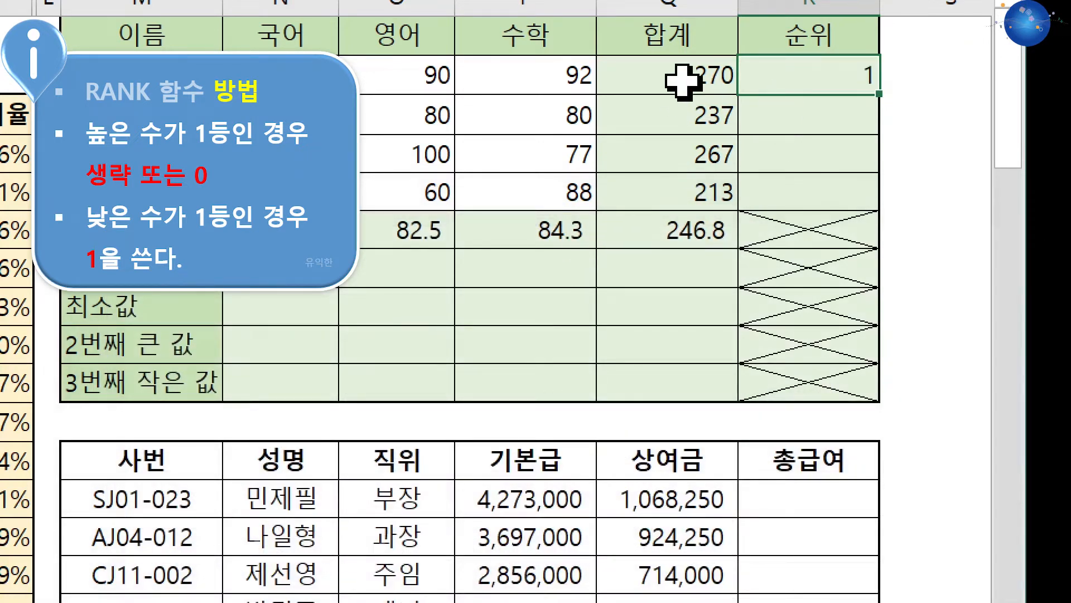
left_click_drag(880, 95, 881, 207)
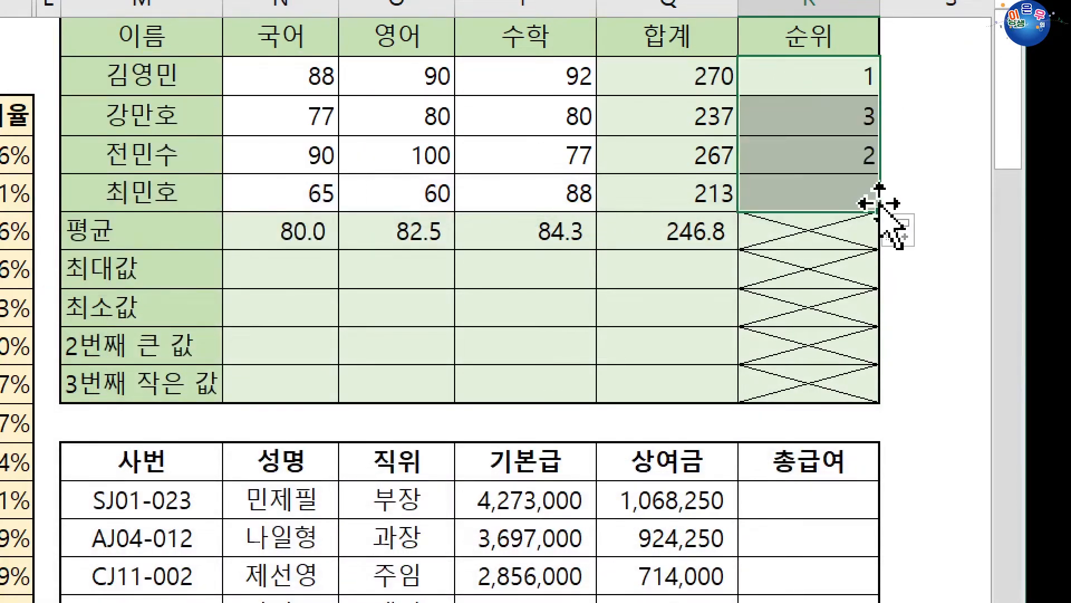
left_click(674, 155)
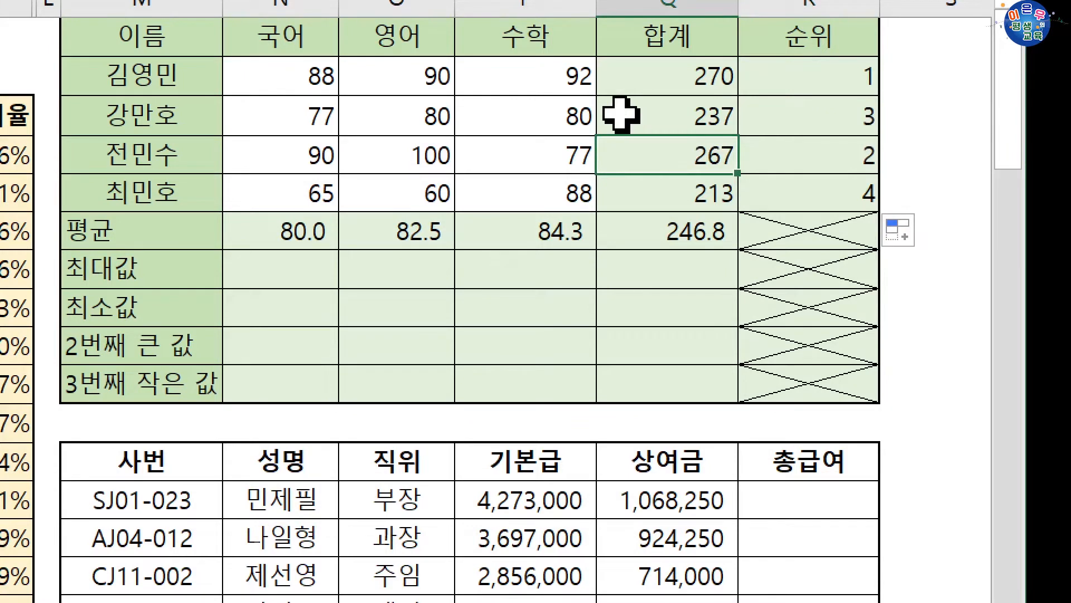
left_click(627, 195)
Begin a formula in cell S2, beside the 순위 column, with the RANK.AVG function
scroll(681, 100, "up", 1)
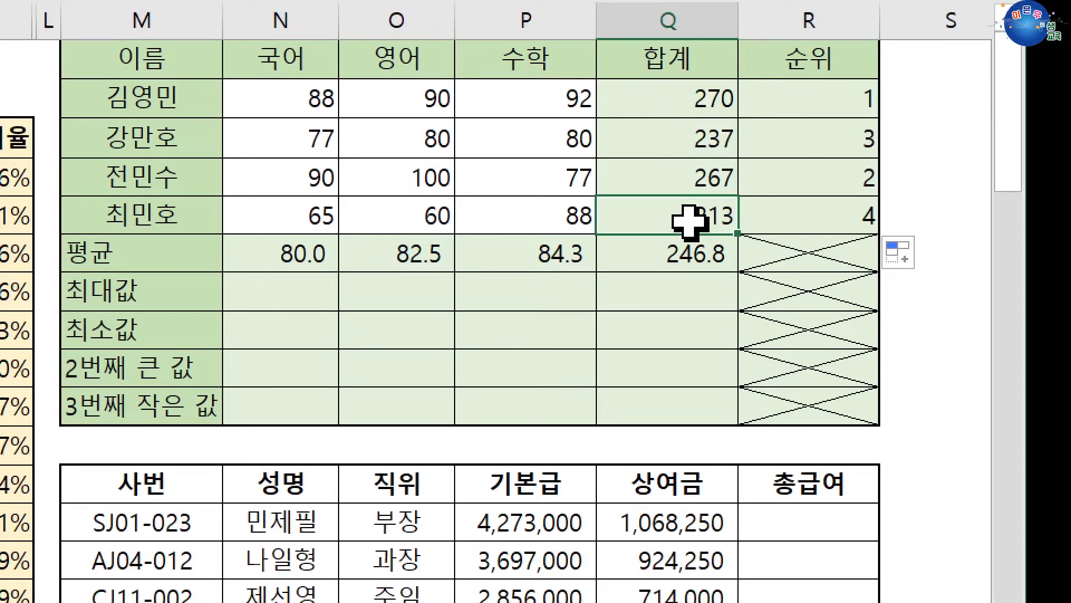
left_click(899, 109)
type("=r")
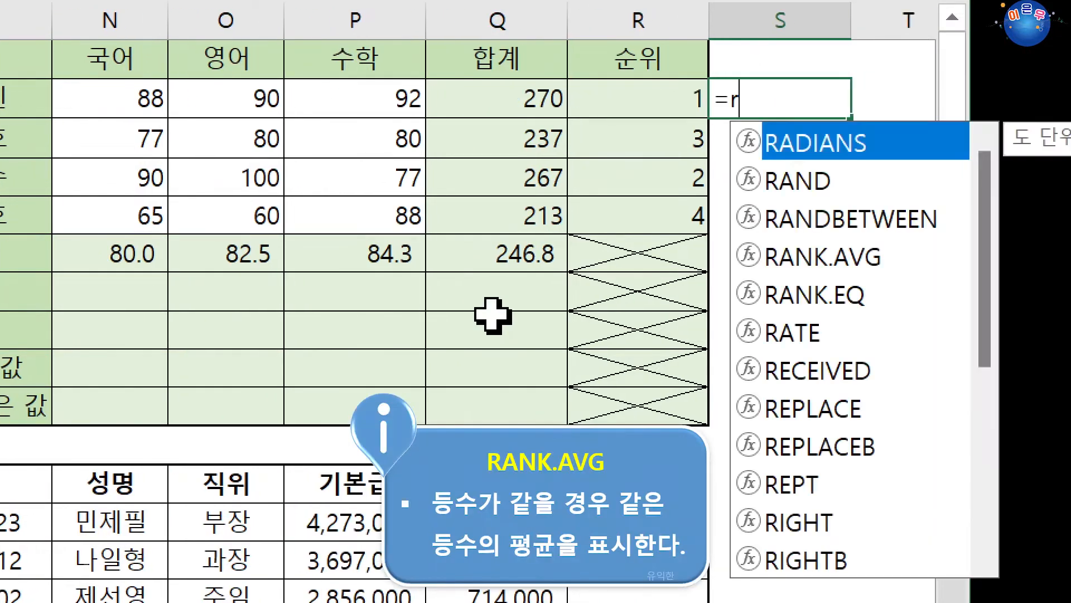
type("ank")
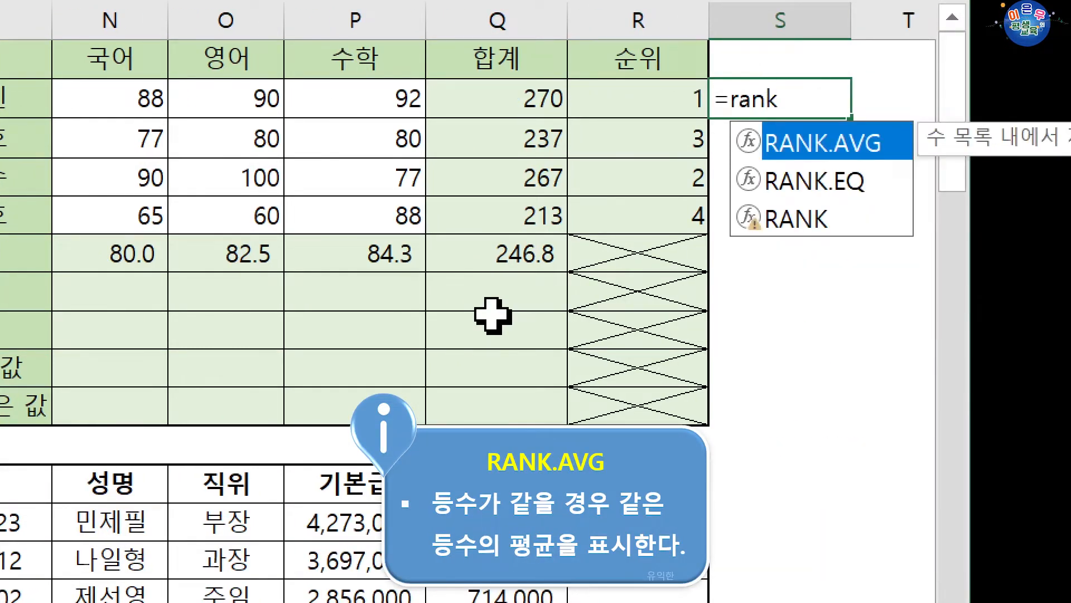
key("Down")
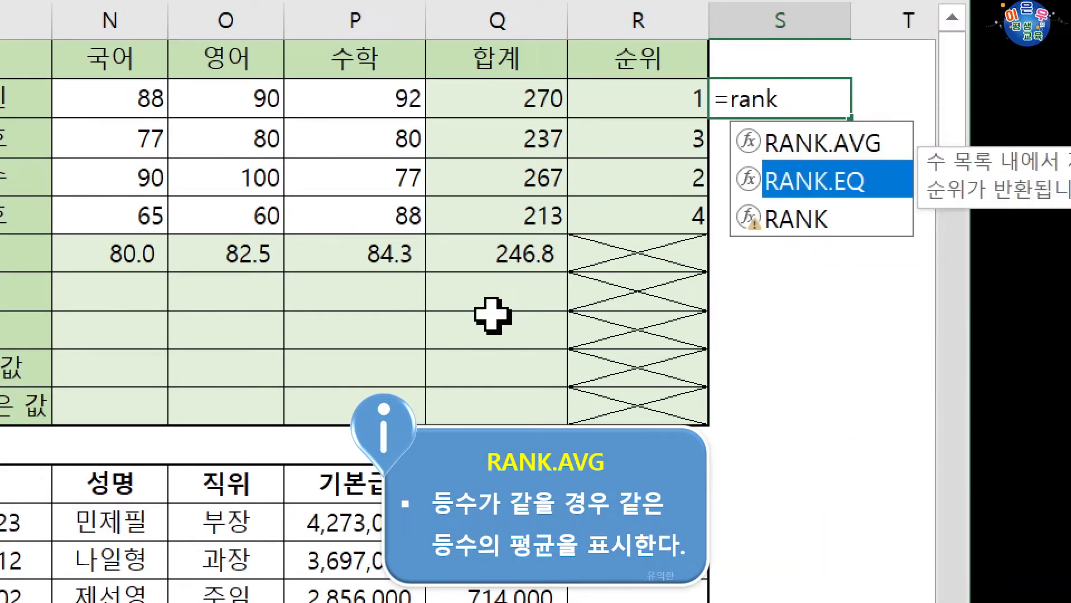
key("Up")
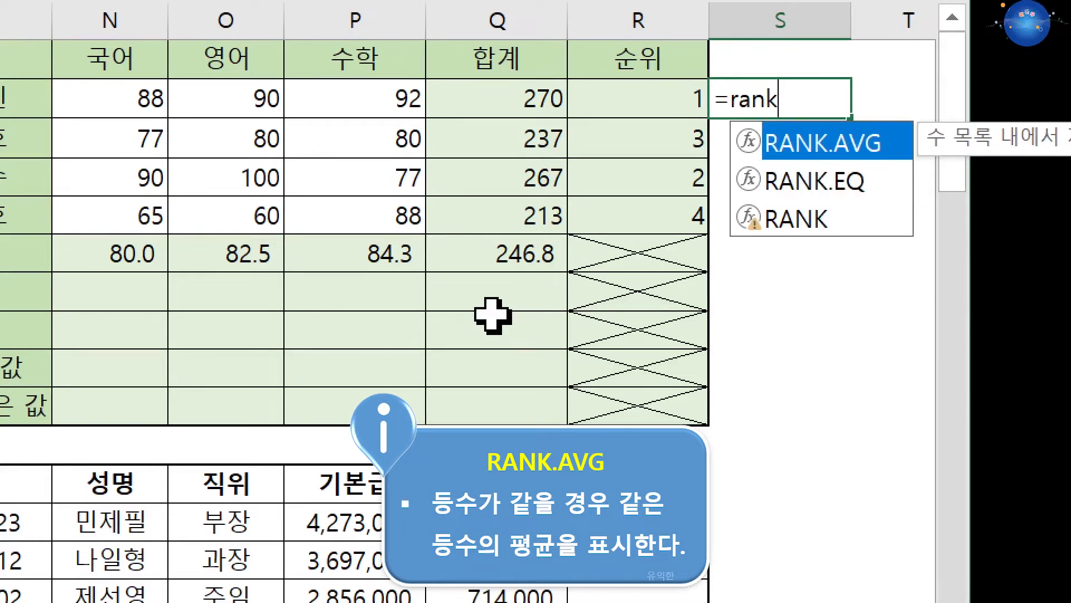
key("Tab")
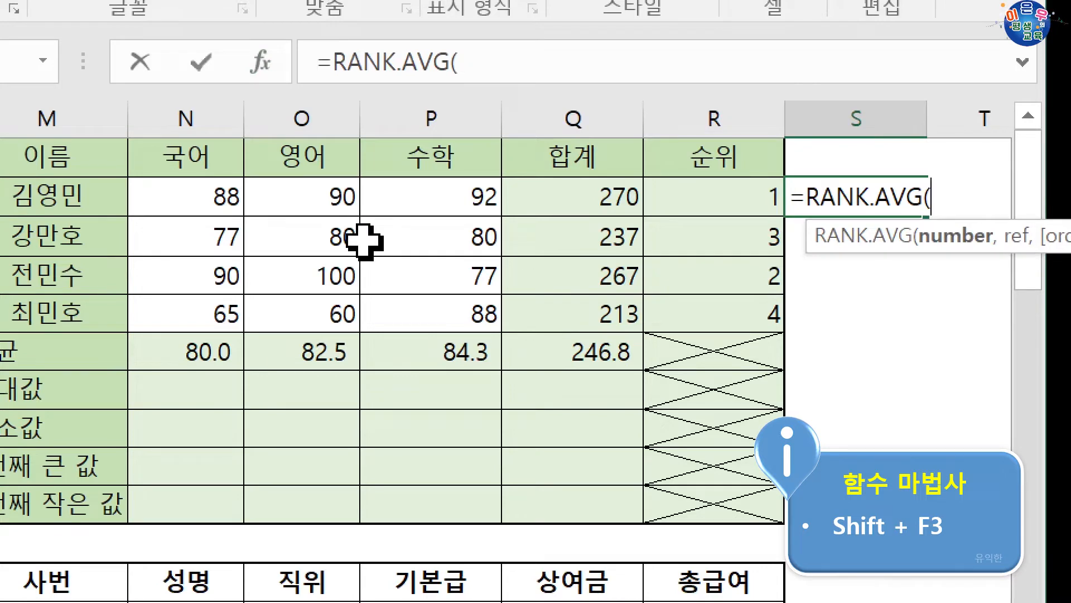
Complete the S2 formula as =RANK.AVG(Q2,$Q$2:$Q$5) using the function arguments and fill it down to S5
key("shift+F3")
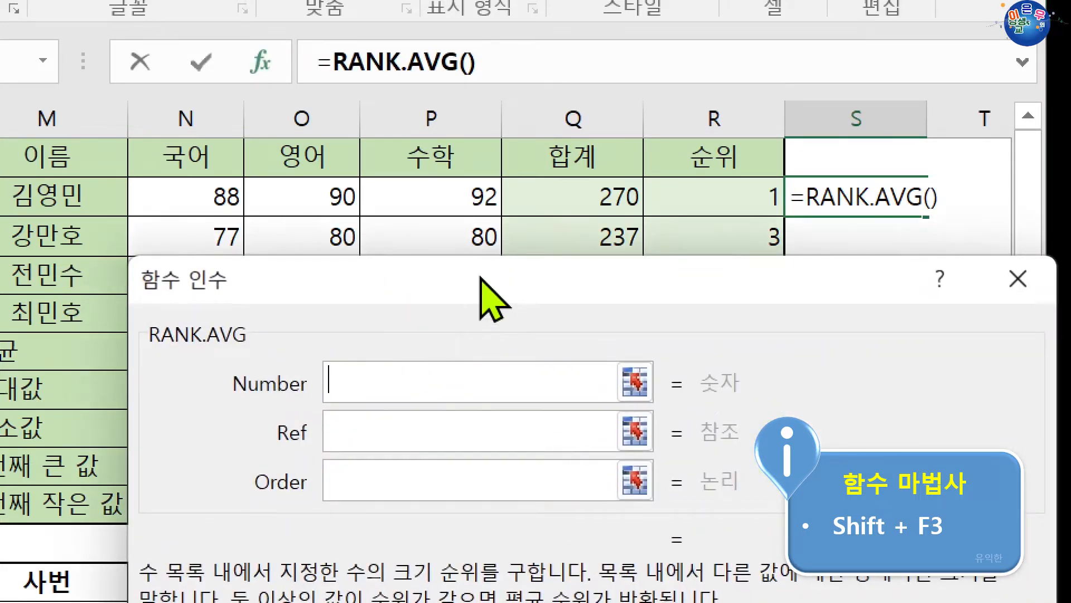
left_click_drag(481, 278, 480, 352)
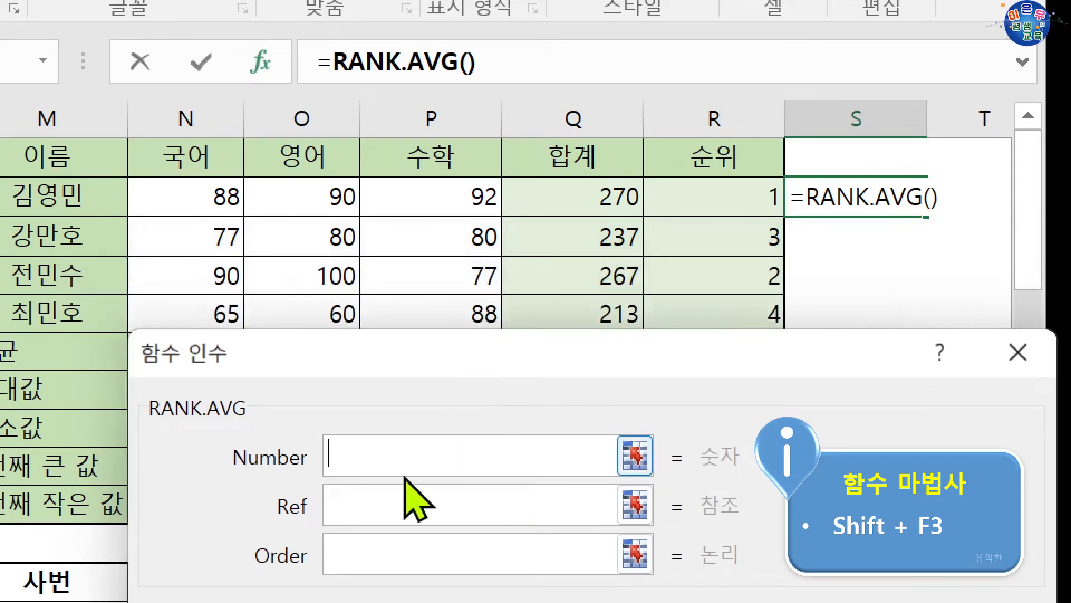
left_click(574, 198)
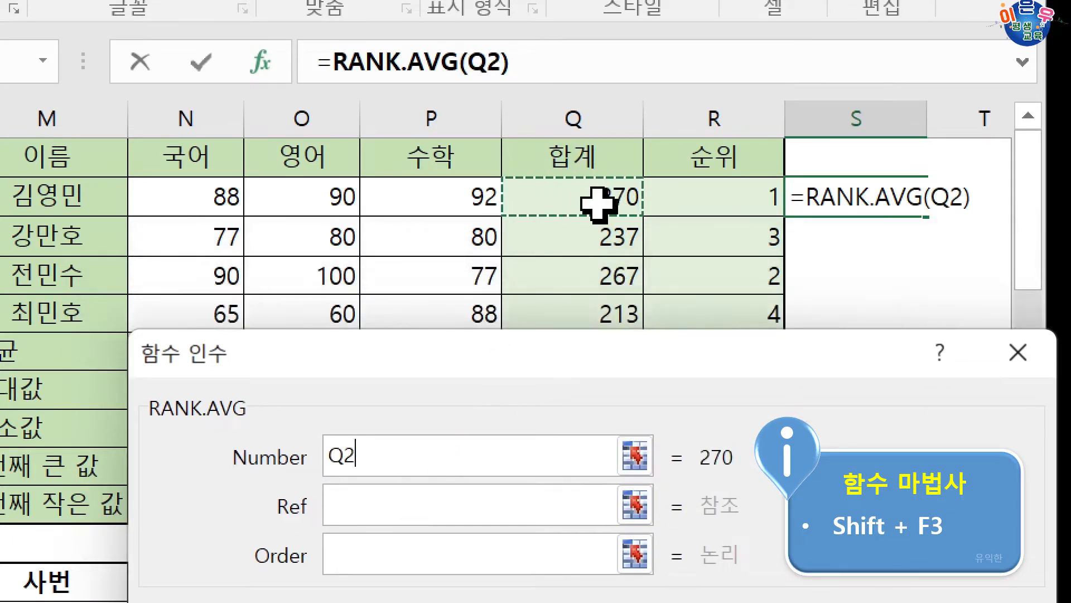
left_click(408, 516)
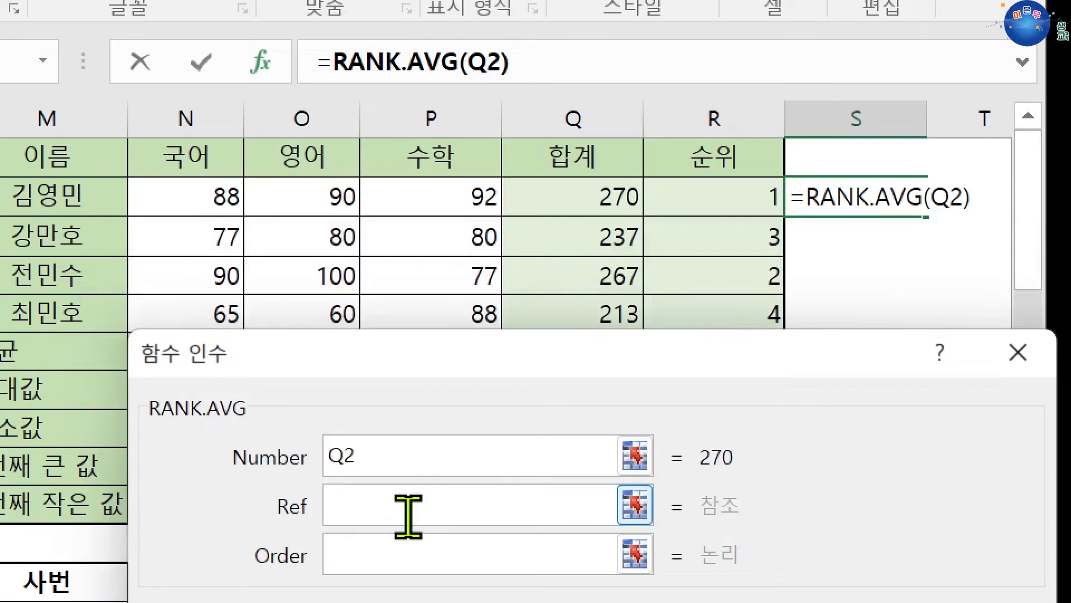
left_click_drag(557, 206, 560, 298)
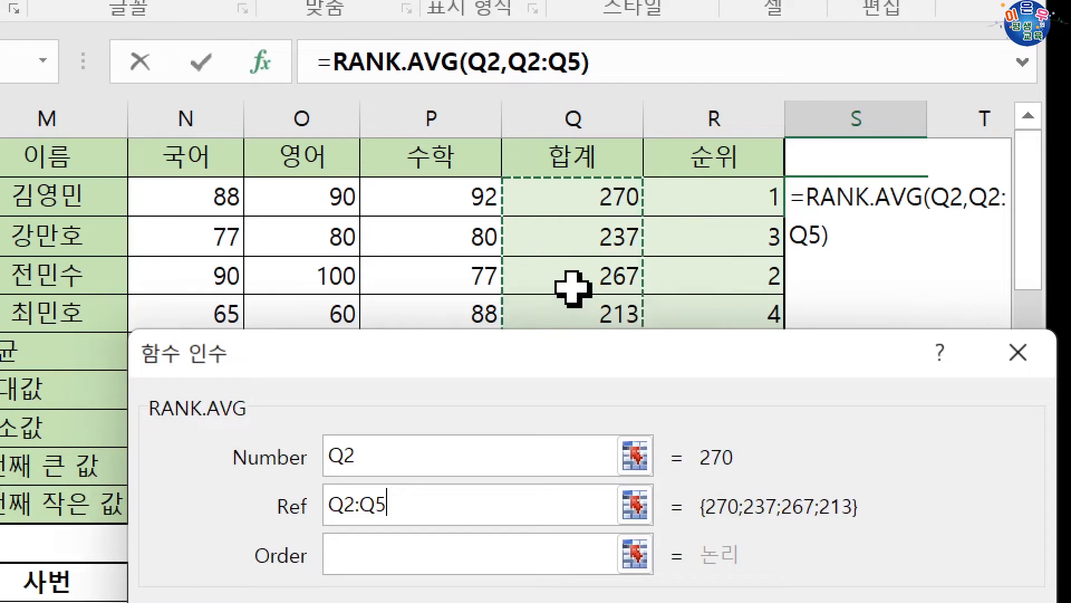
key("F4")
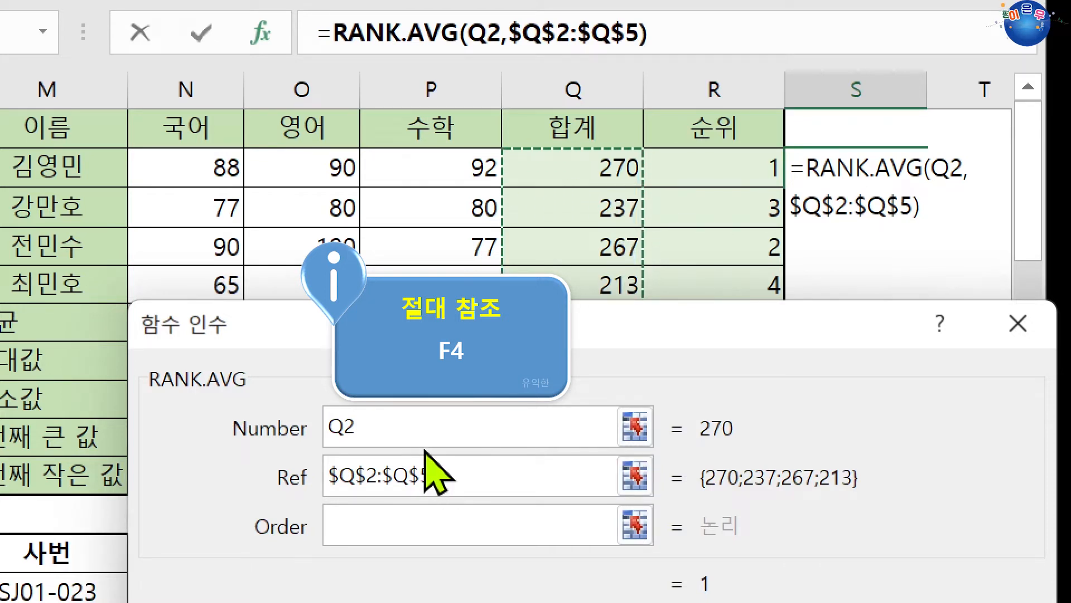
key("Return")
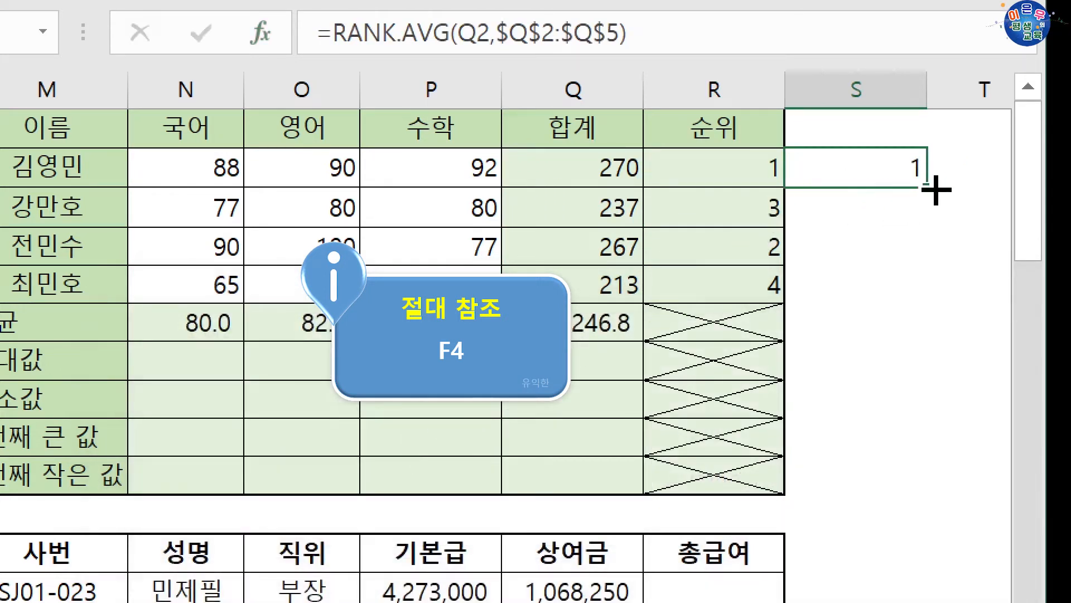
left_click_drag(936, 190, 933, 306)
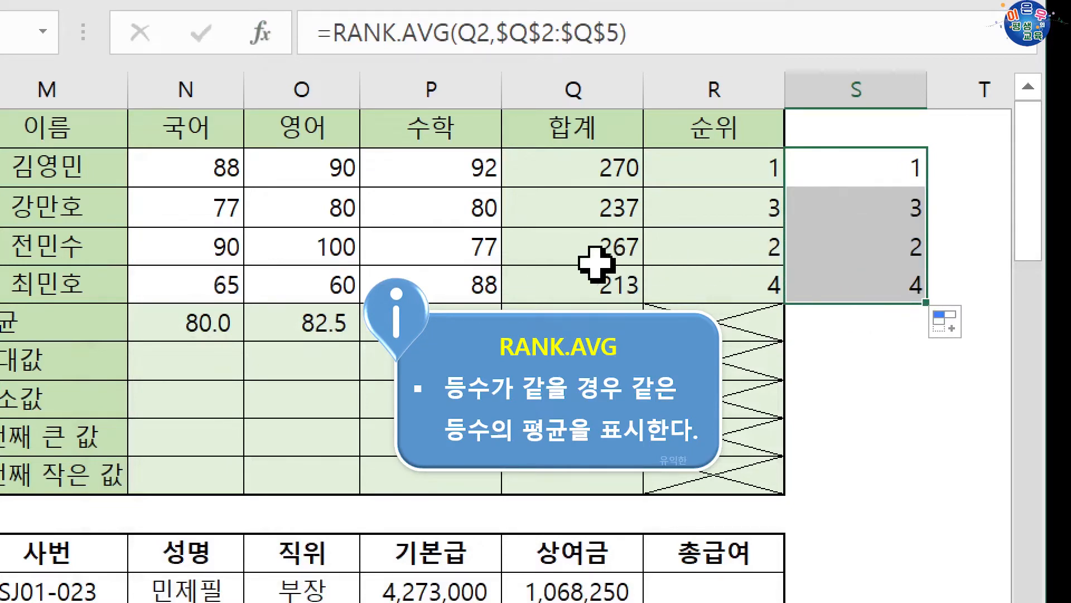
Set the 수학 score in P4 to 80 and check the RANK.AVG ranks in S2 and S4
left_click(473, 249)
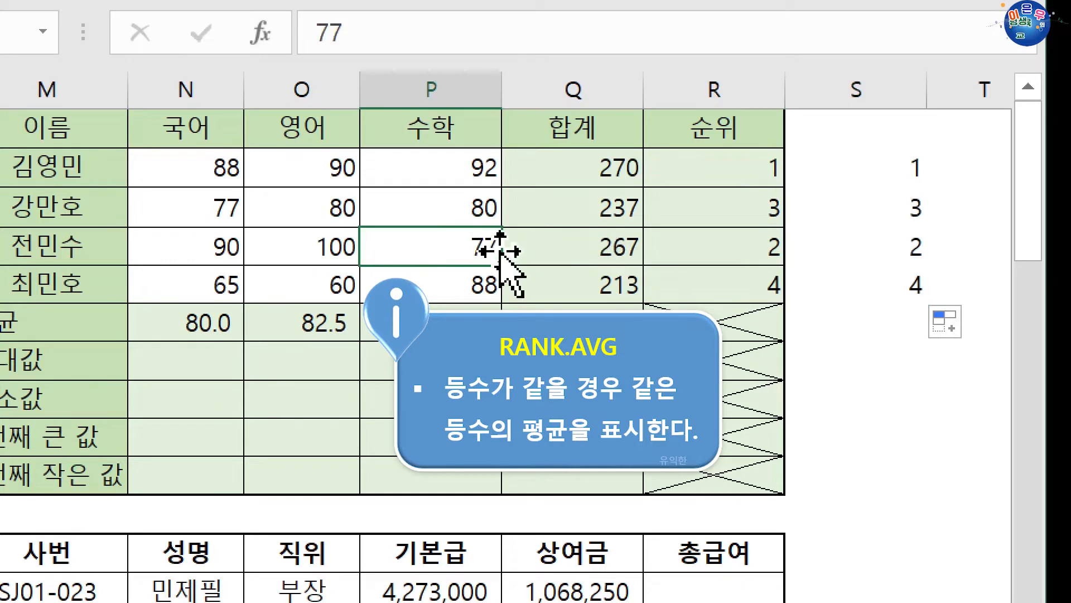
type("8")
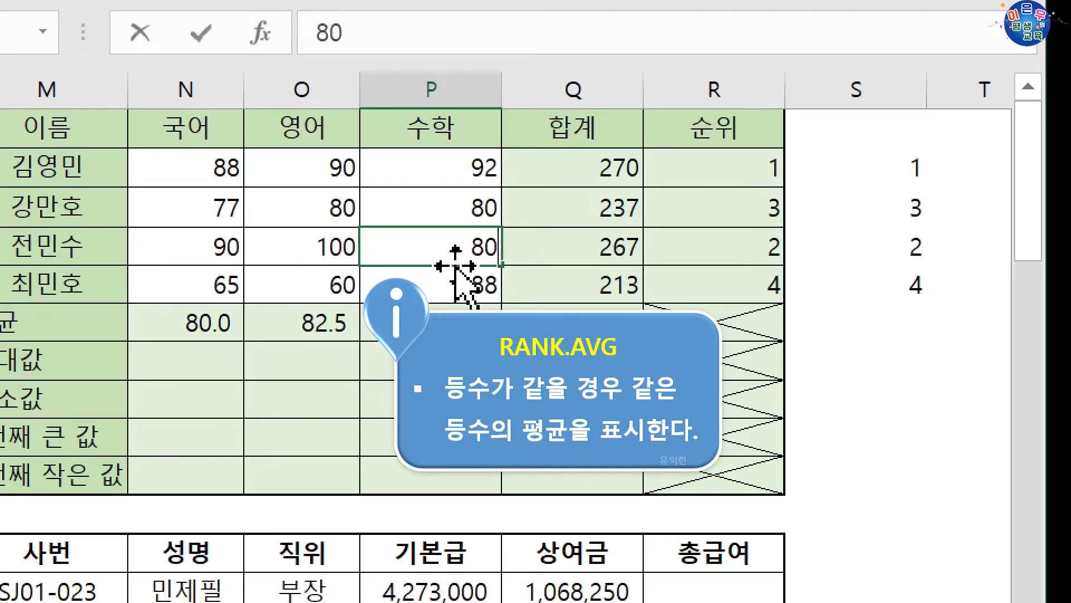
type("0")
key("Return")
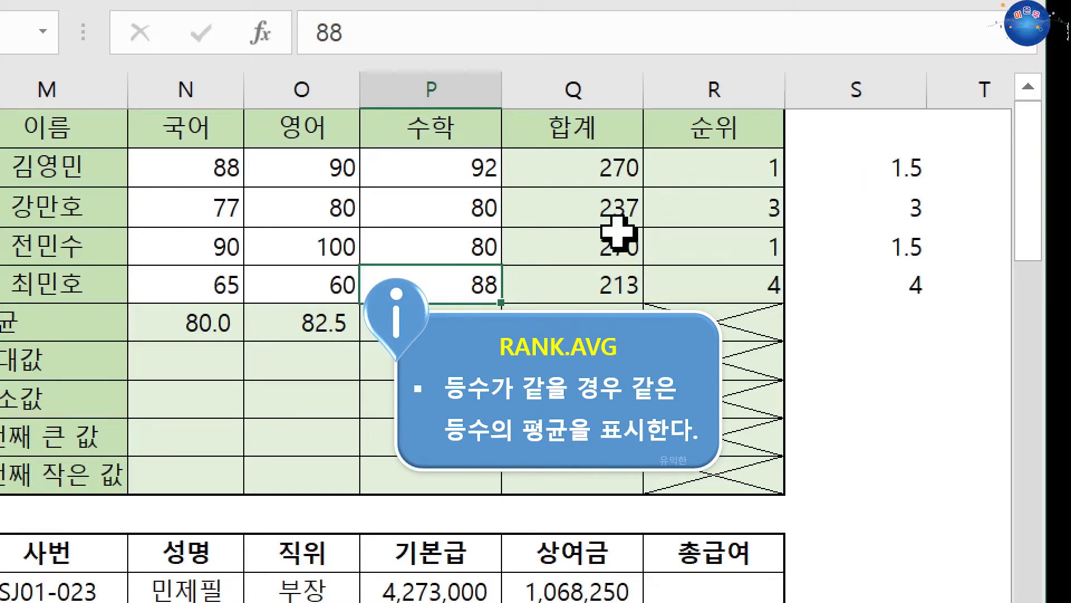
left_click_drag(868, 172, 891, 277)
left_click(839, 182)
left_click(856, 241)
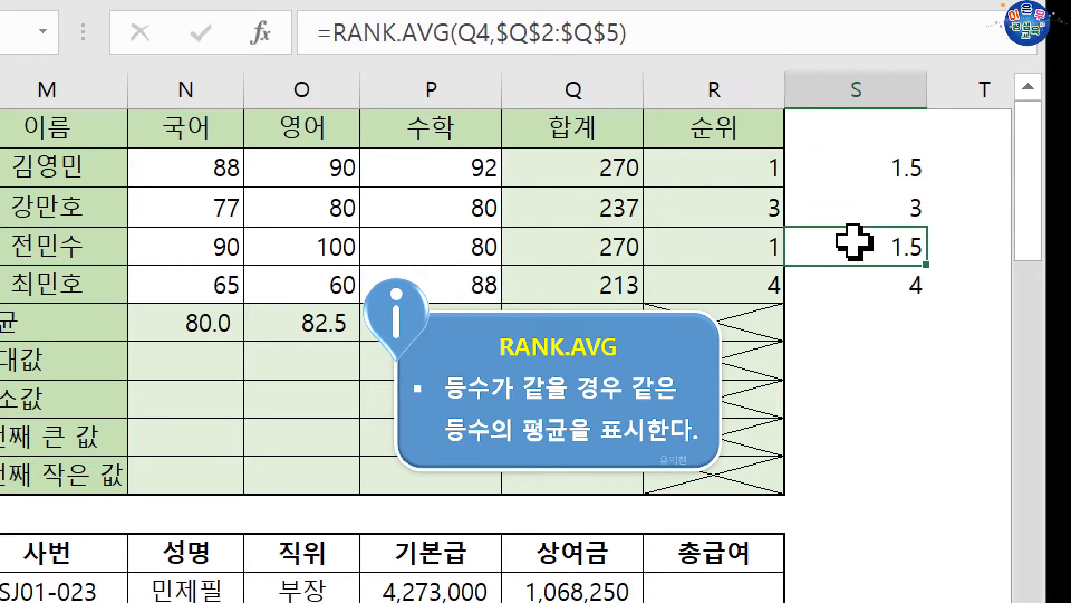
Compare the RANK.EQ ranks in R2 and R4 with the RANK.AVG ranks in S2:S5 for the tied totals
left_click(856, 170)
left_click(856, 208)
left_click(856, 247)
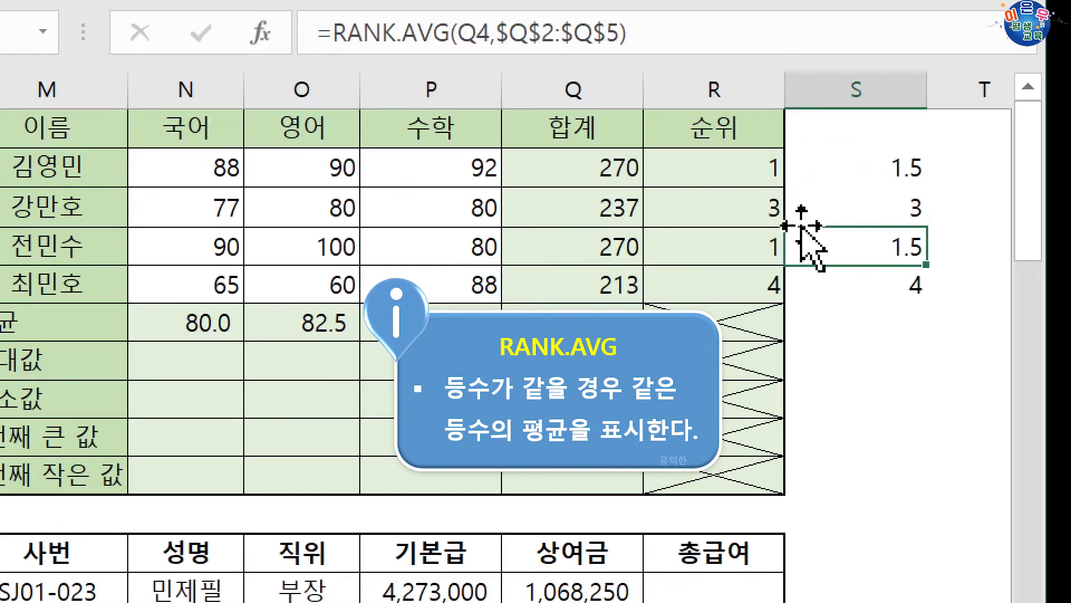
left_click(748, 175)
left_click(731, 242)
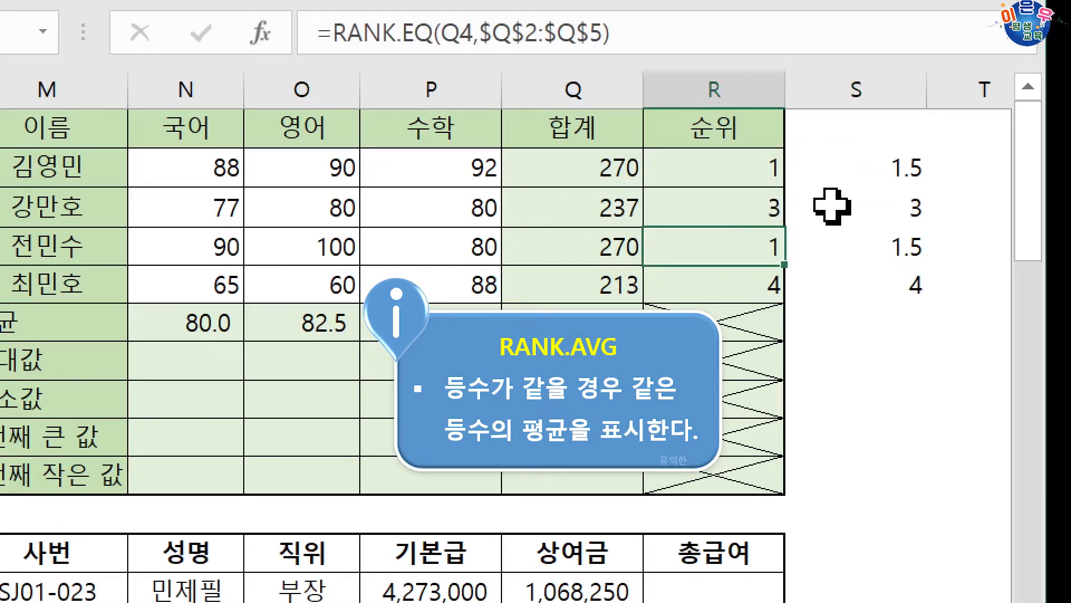
left_click(883, 166)
left_click(883, 247)
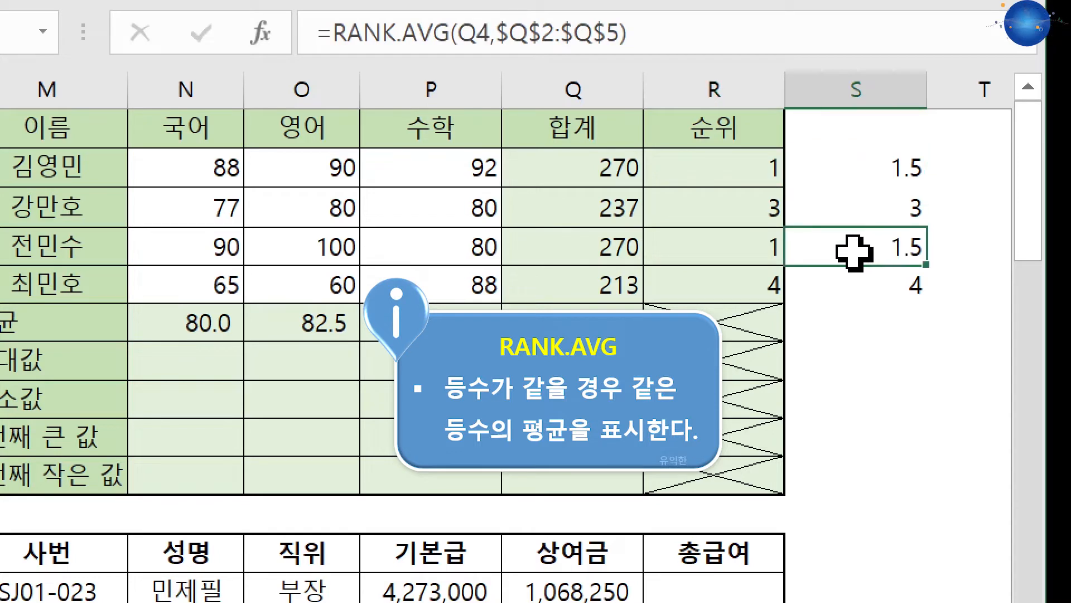
left_click_drag(859, 167, 861, 273)
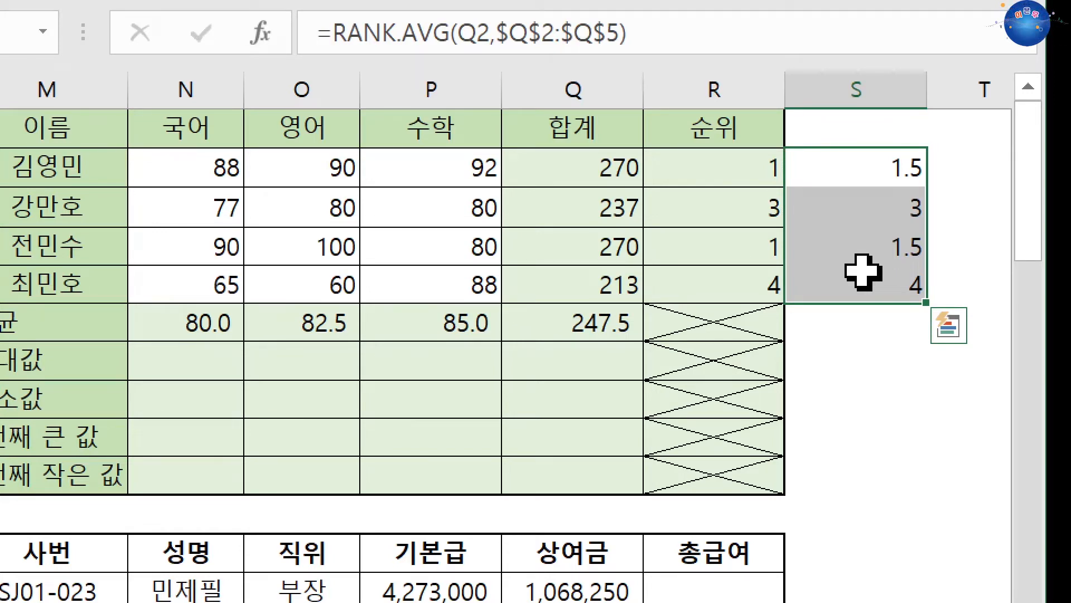
left_click(844, 181)
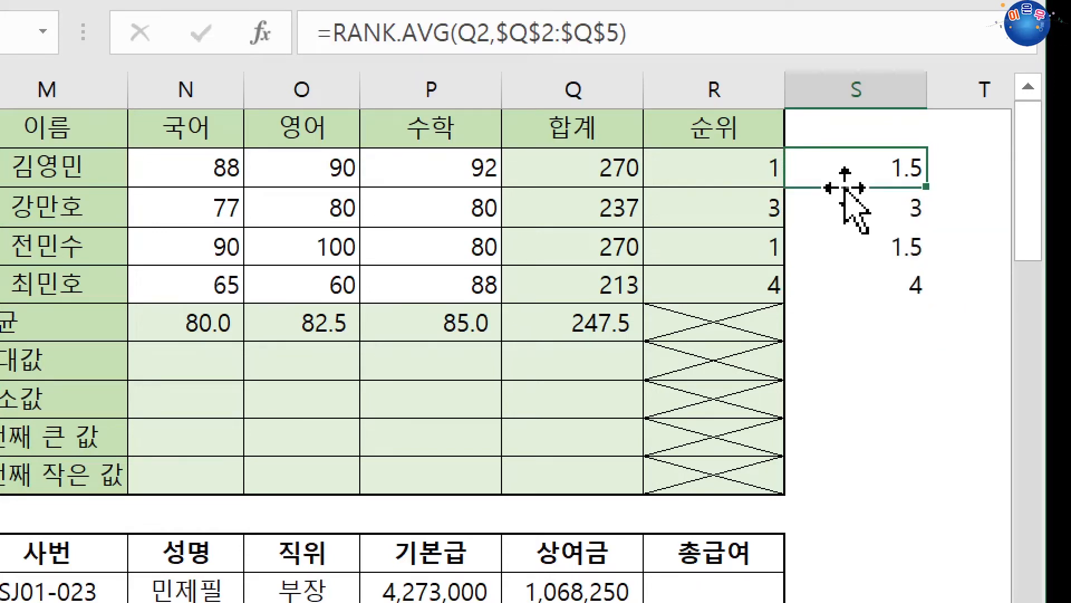
left_click(850, 248)
left_click(857, 211)
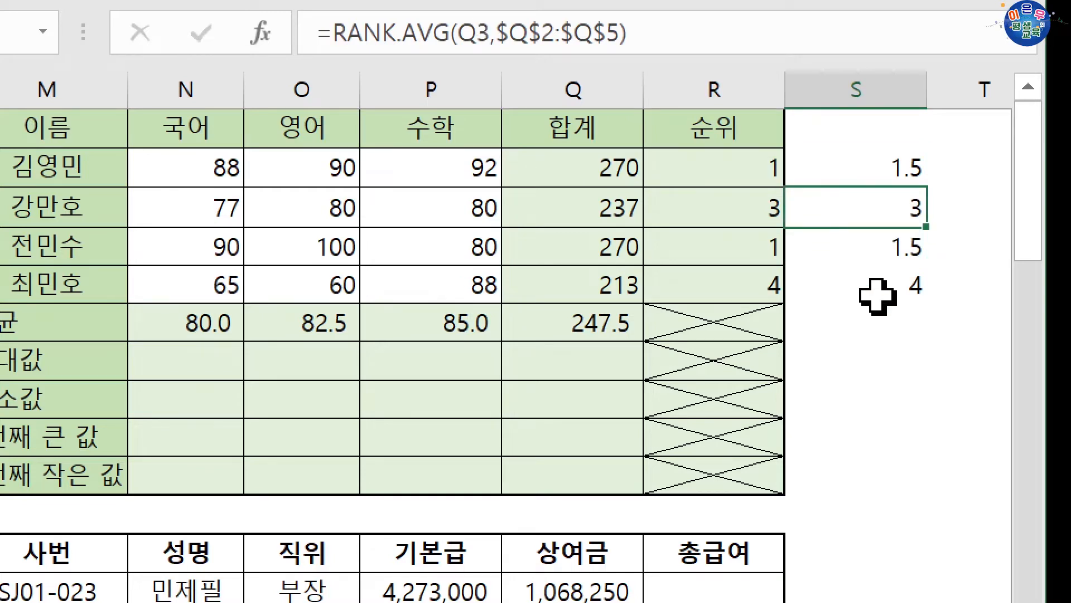
left_click(877, 288)
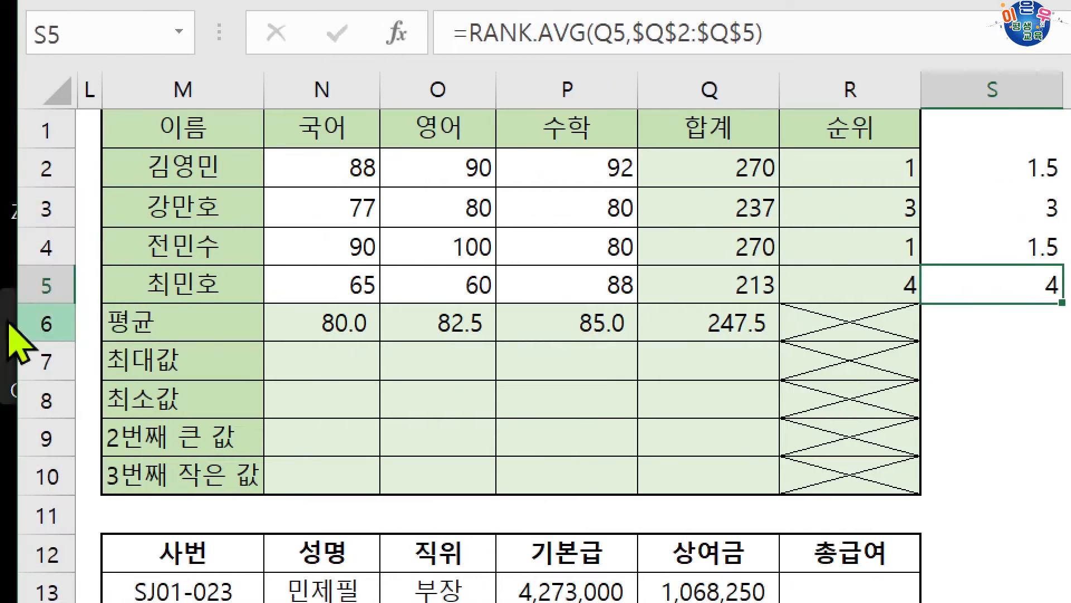
Enter =MAX(N2:N5) in N7 for the 최대값 of 국어 and fill it across to Q7
left_click(195, 363)
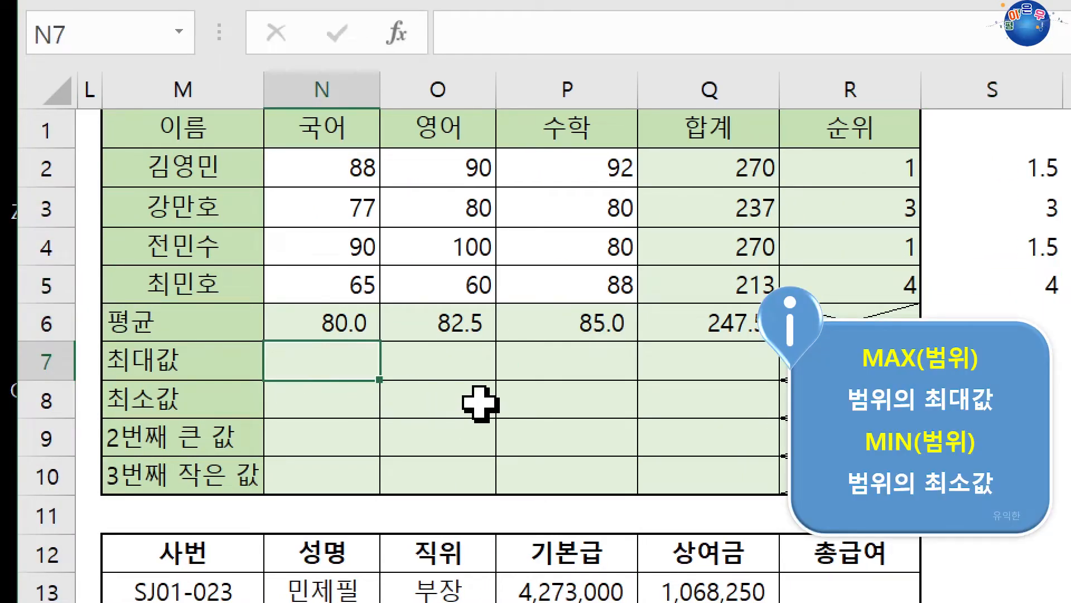
type("=max")
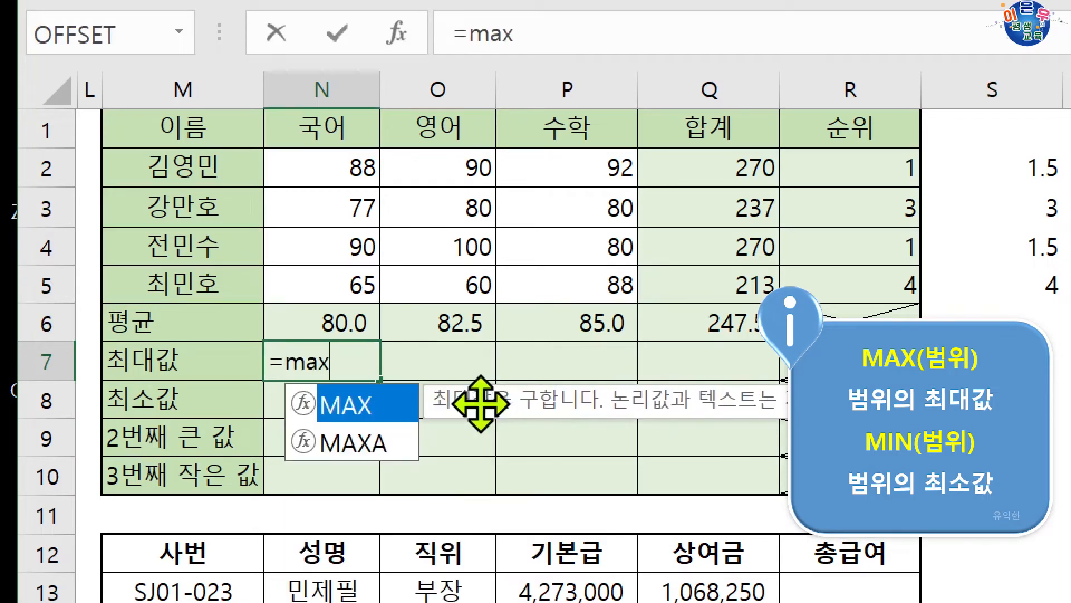
key("Tab")
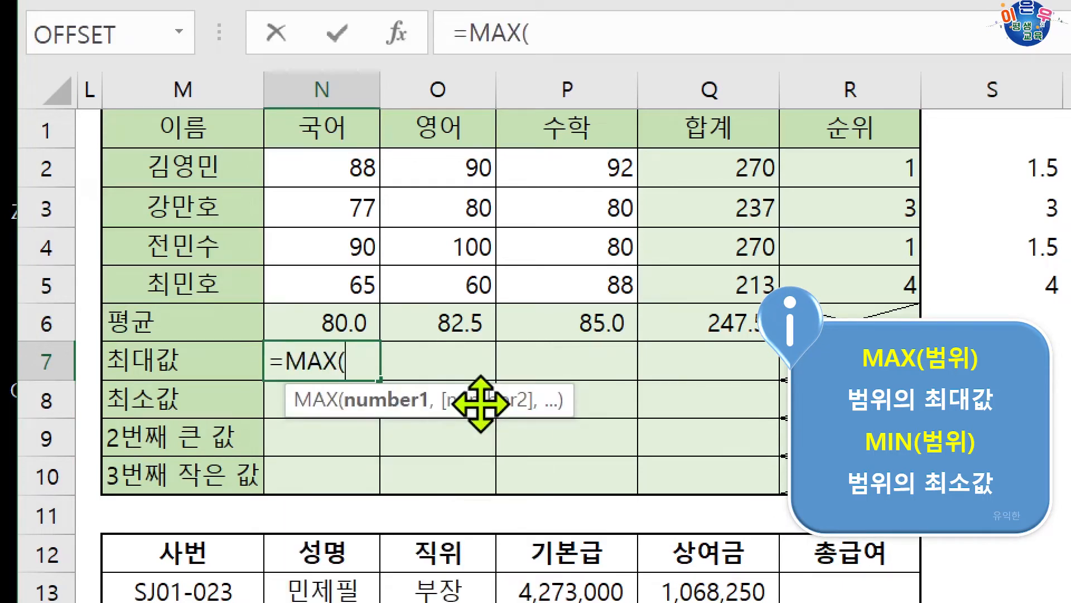
left_click_drag(338, 175, 353, 280)
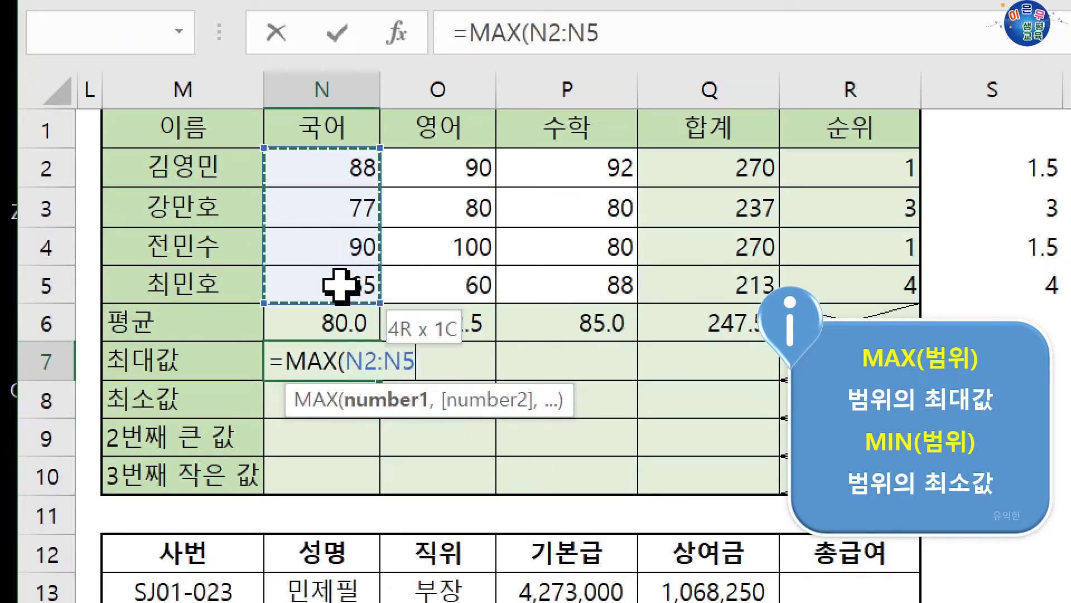
key("Return")
left_click(346, 351)
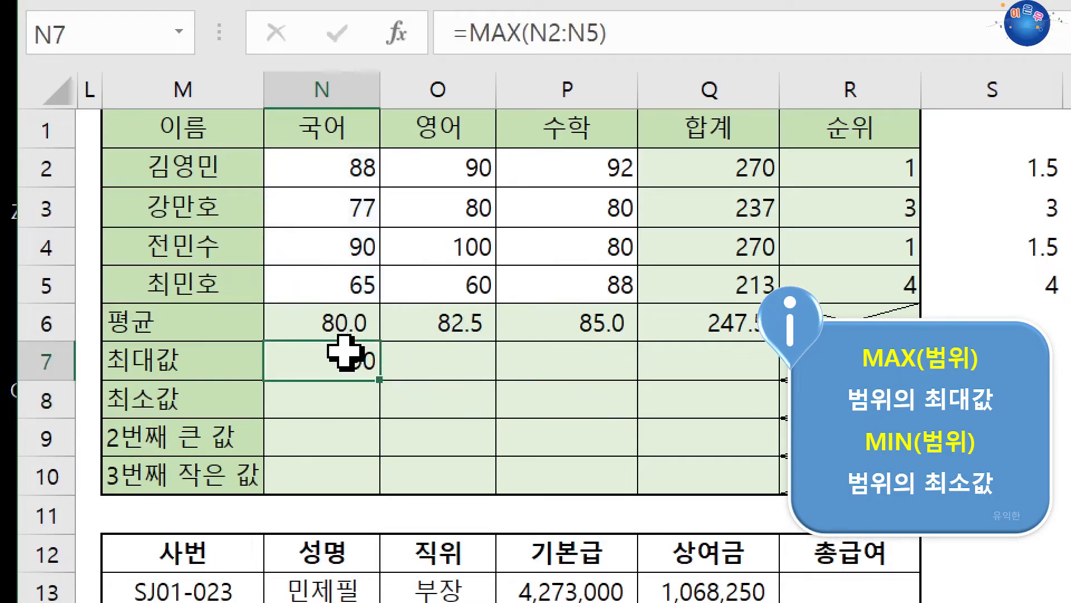
left_click_drag(379, 380, 730, 363)
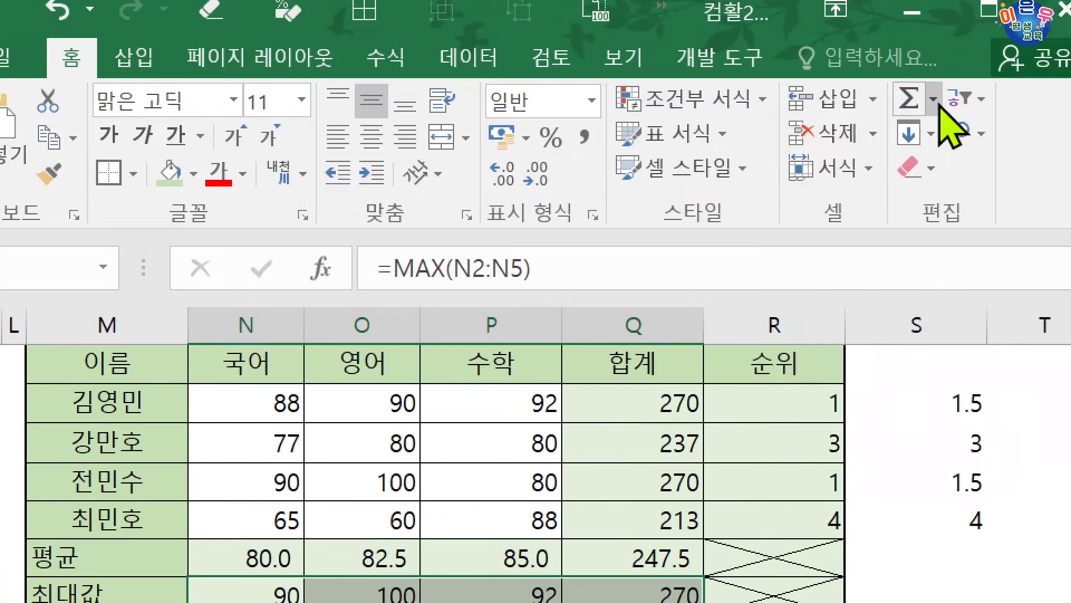
Enter =MIN(N2:N5) in N8 for the 최소값 of 국어, fill it across to Q8 and check it against N2:N5
left_click(933, 99)
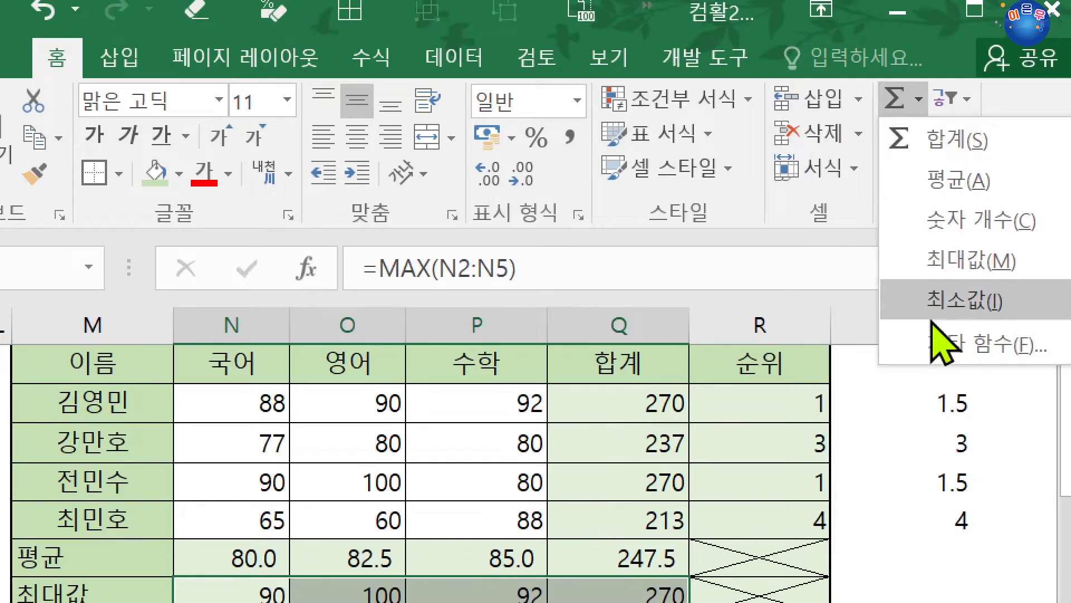
left_click(469, 417)
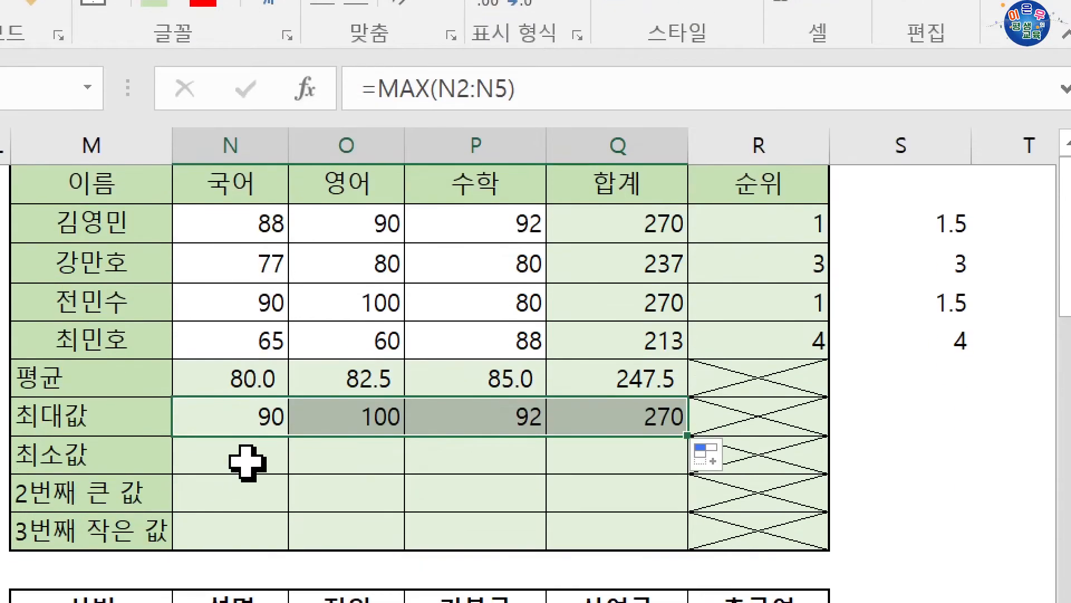
left_click(247, 547)
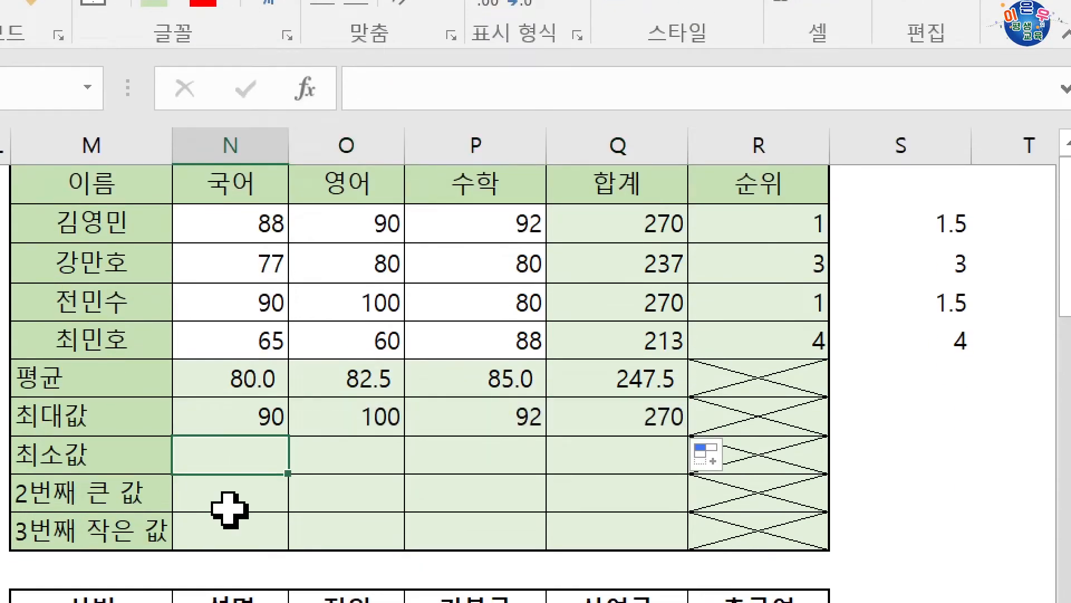
type("=")
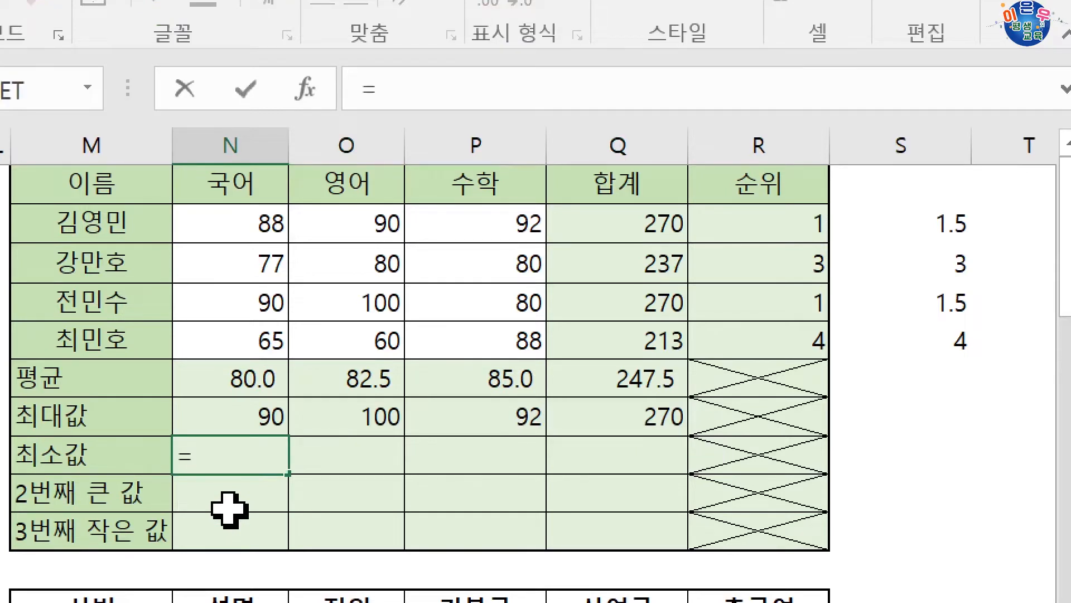
type("min")
key("Tab")
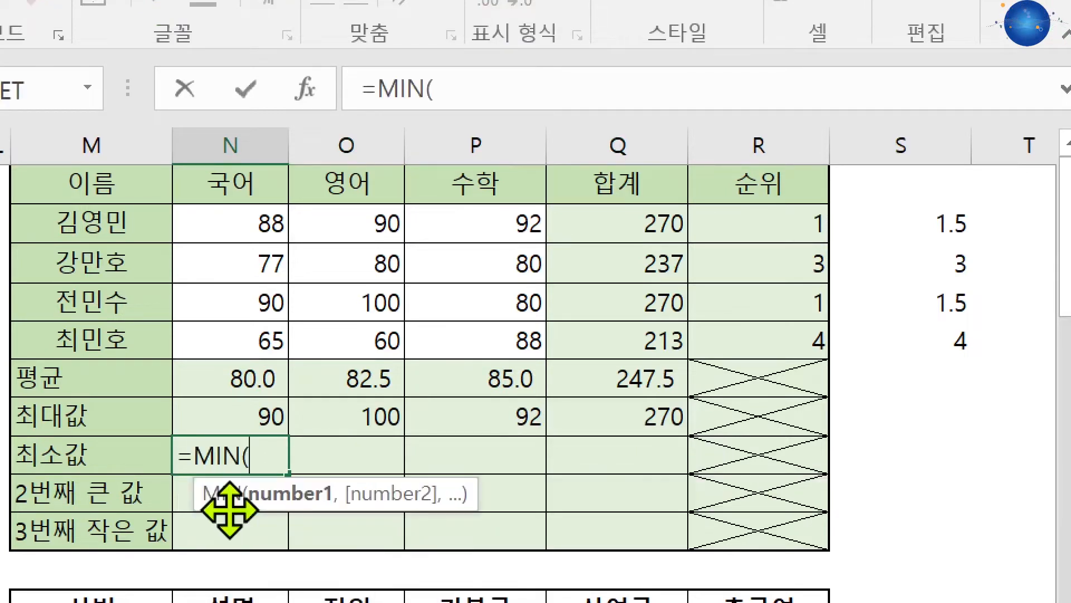
left_click_drag(232, 237, 230, 329)
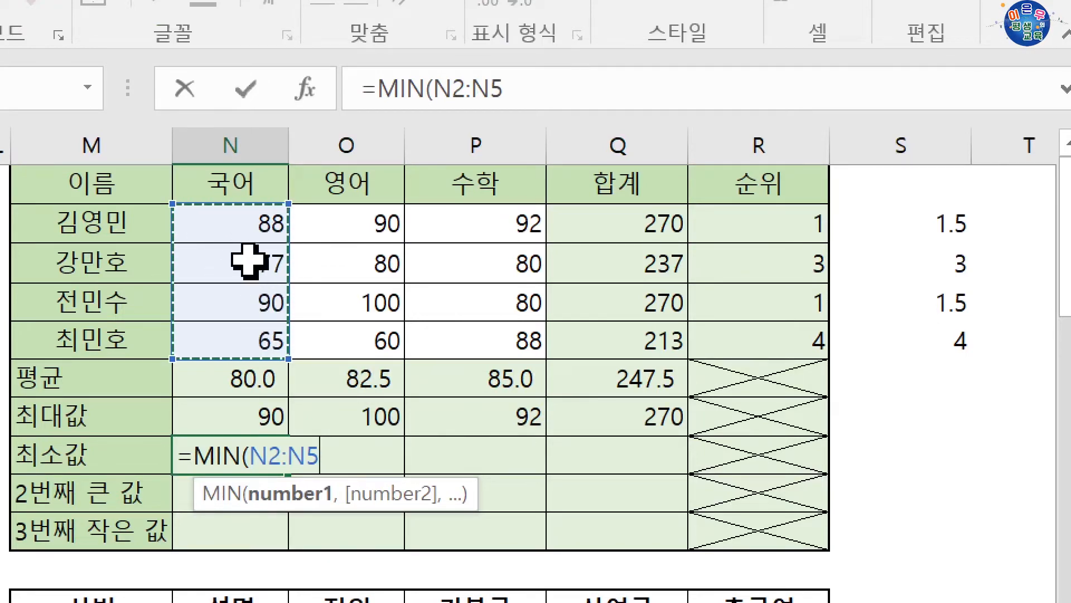
key("Return")
left_click(274, 460)
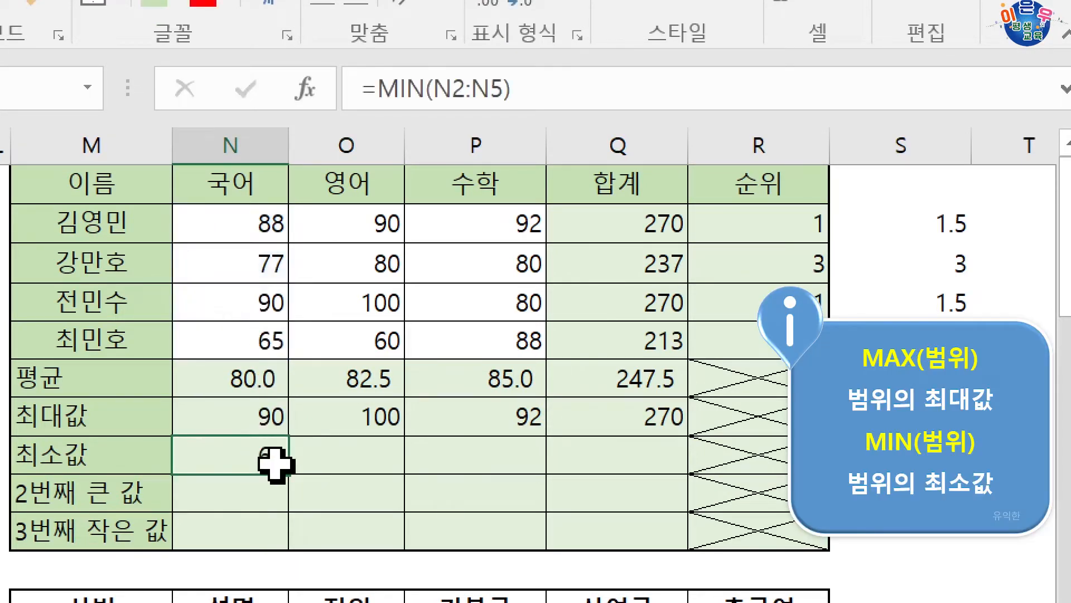
left_click_drag(284, 473, 627, 452)
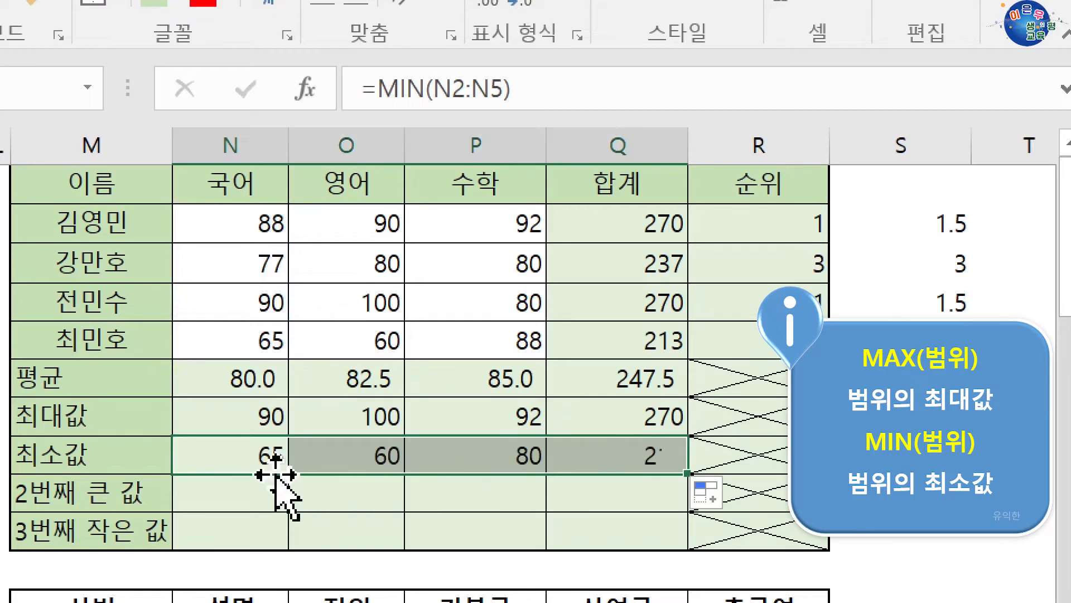
left_click_drag(239, 222, 228, 340)
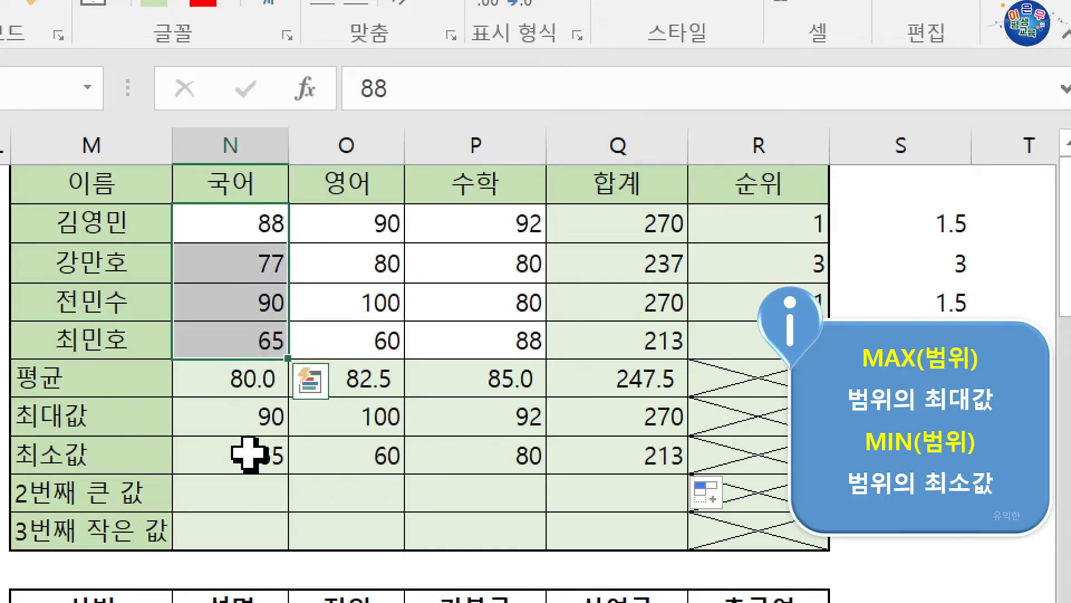
Begin a LARGE formula in N9 for 2번째 큰 값 and open its function arguments clear of column N
left_click(253, 491)
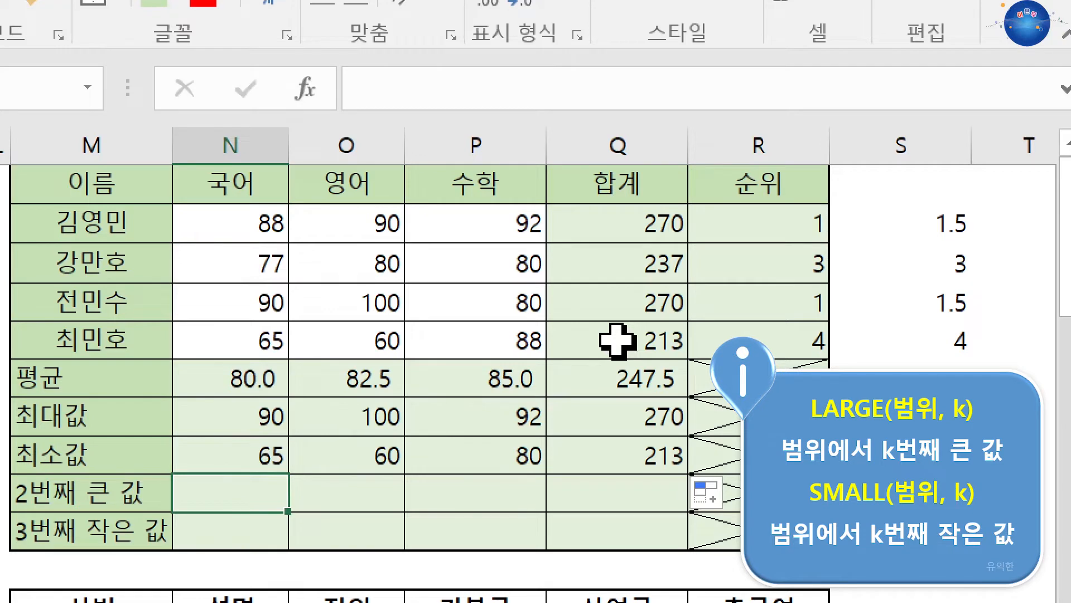
type("=")
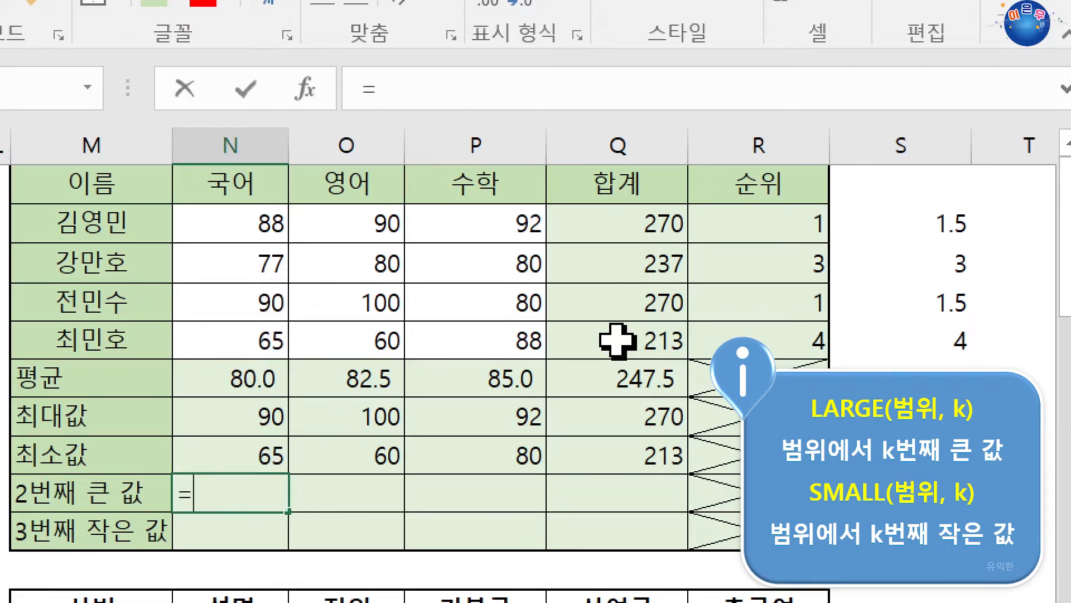
type("l")
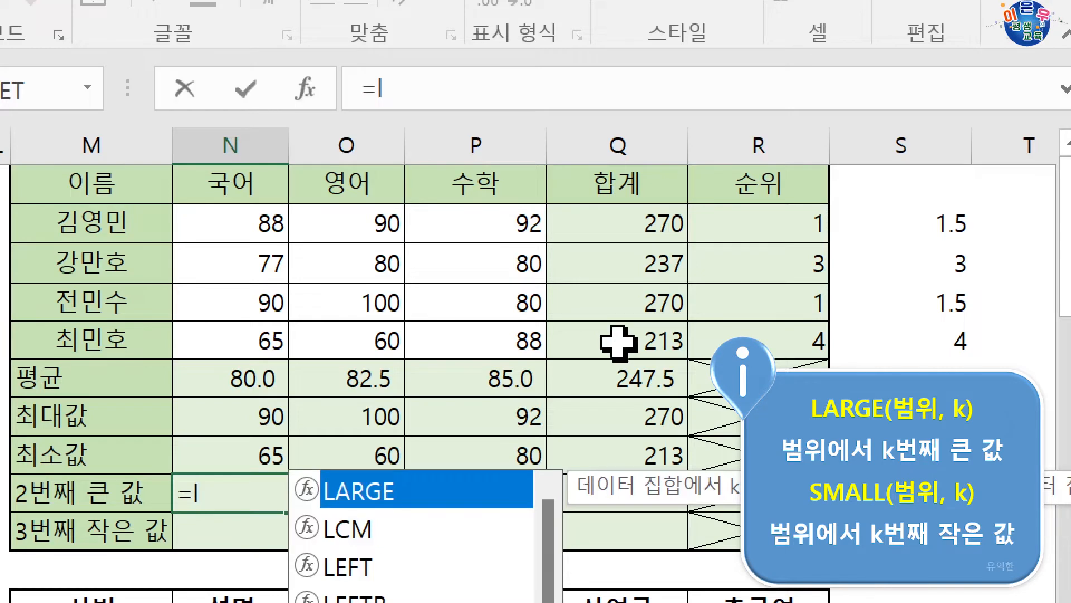
key("Tab")
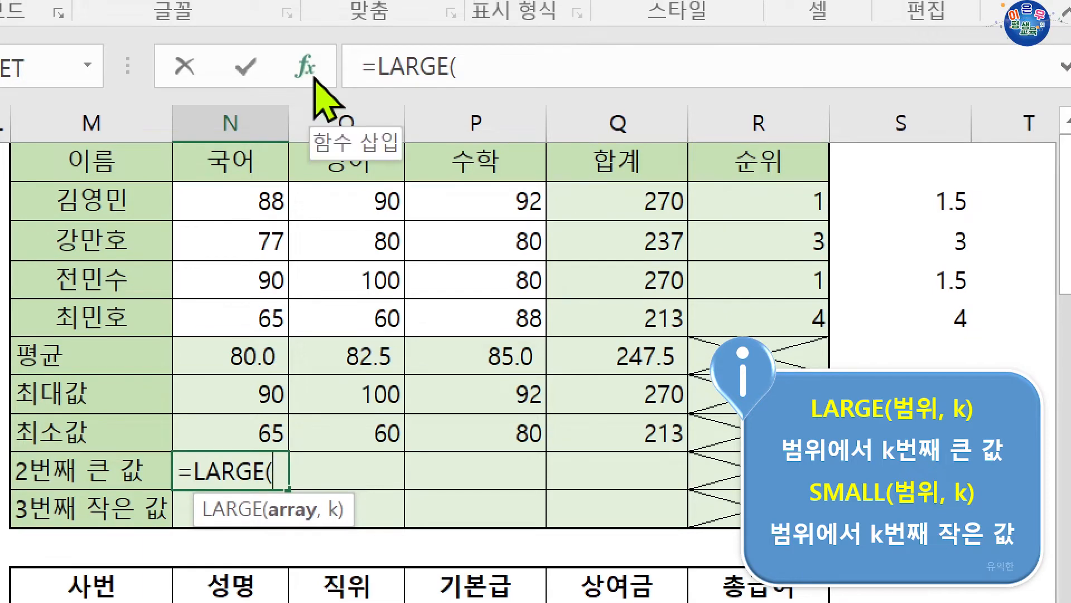
left_click(314, 78)
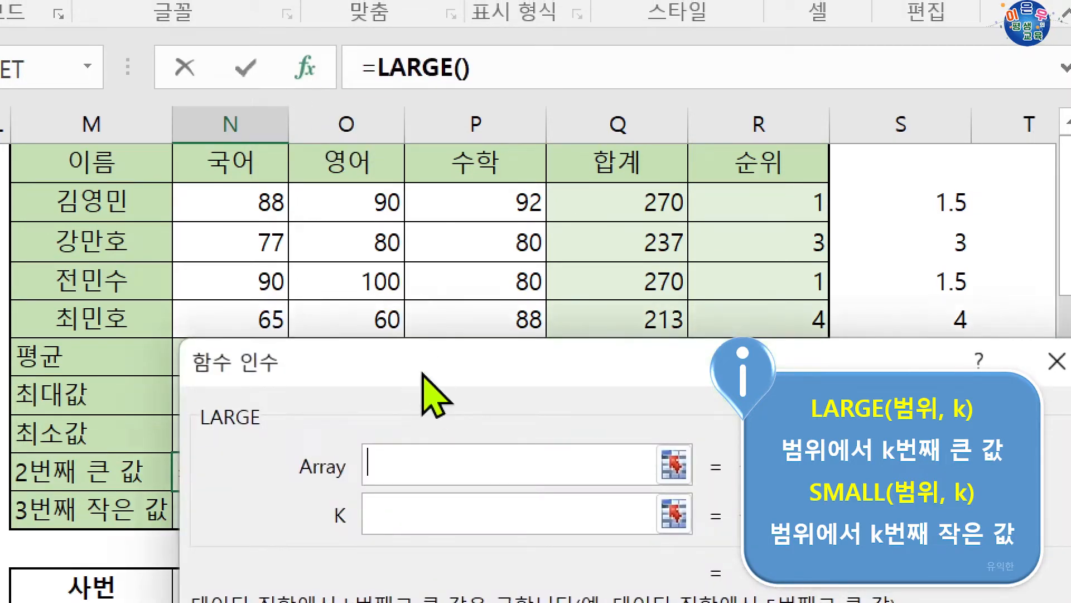
left_click_drag(376, 362, 537, 210)
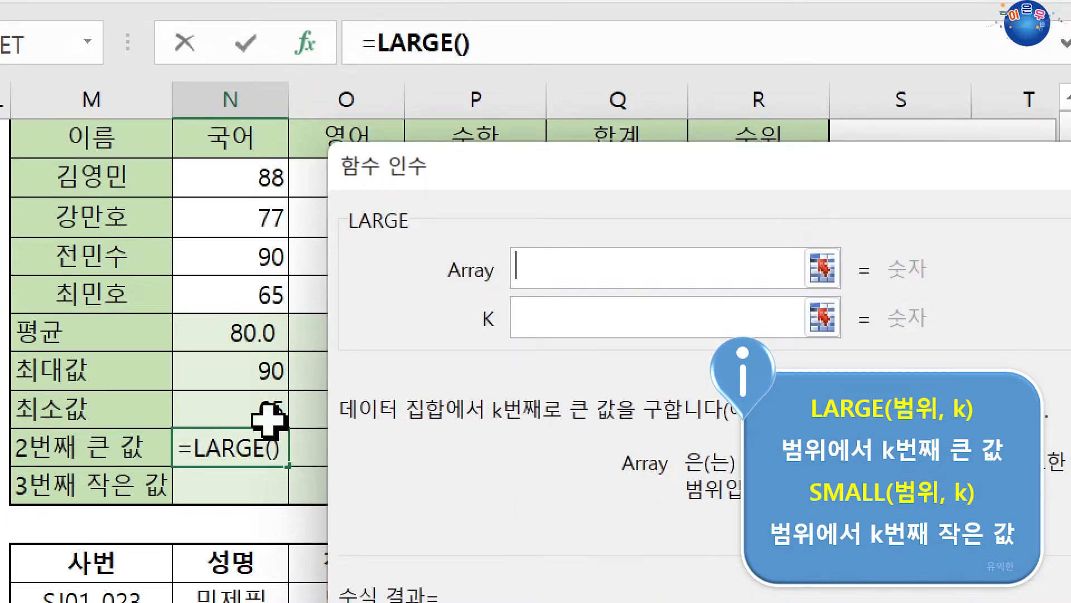
Complete the N9 LARGE formula with Array N2:N5 and K 2, and fill it across to Q9
left_click_drag(206, 186, 215, 285)
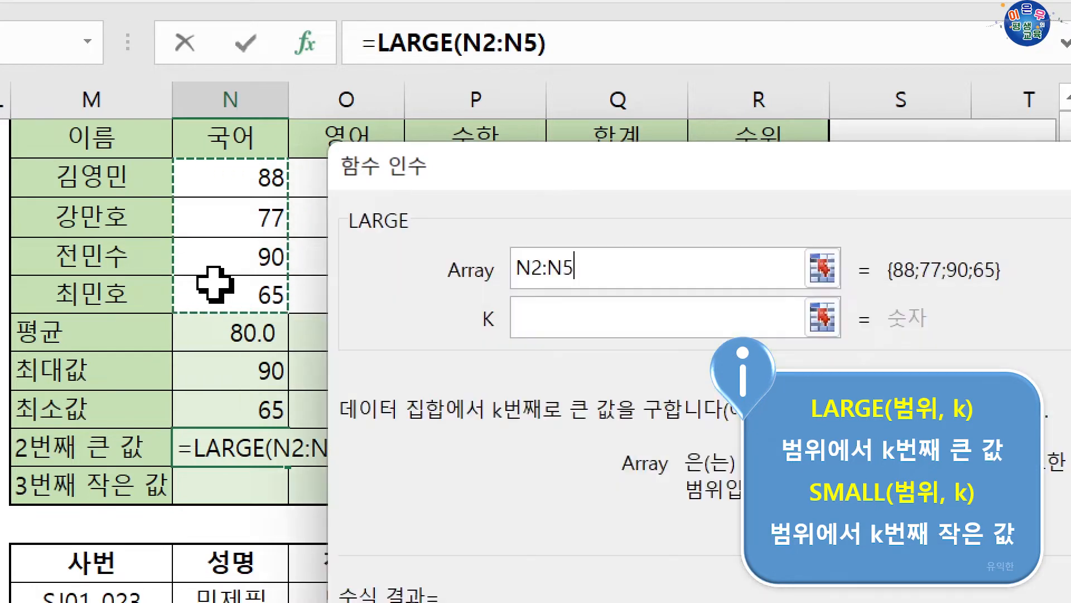
left_click(537, 320)
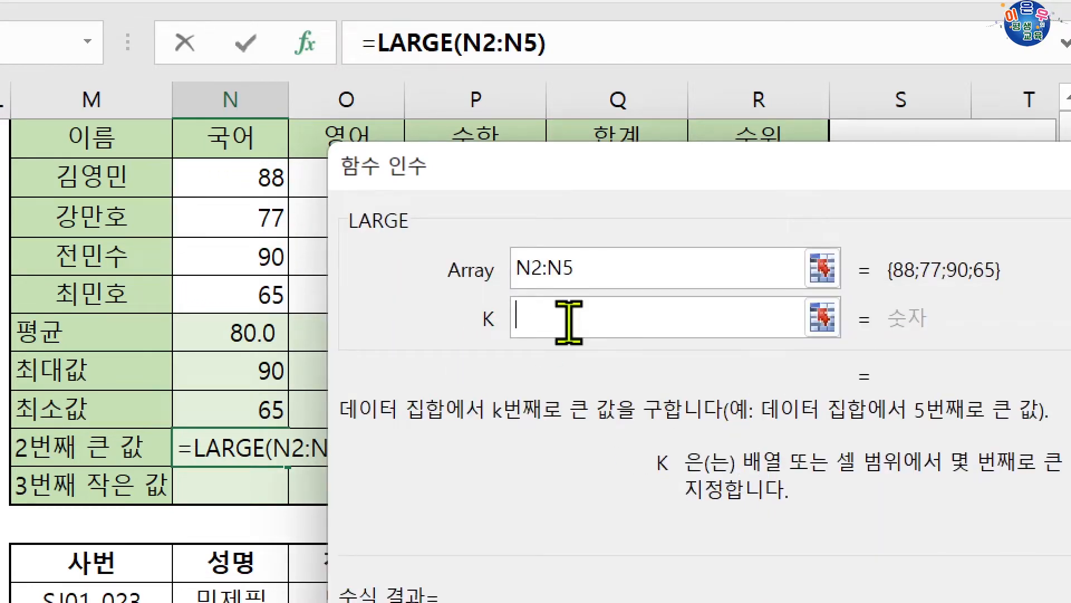
type("2")
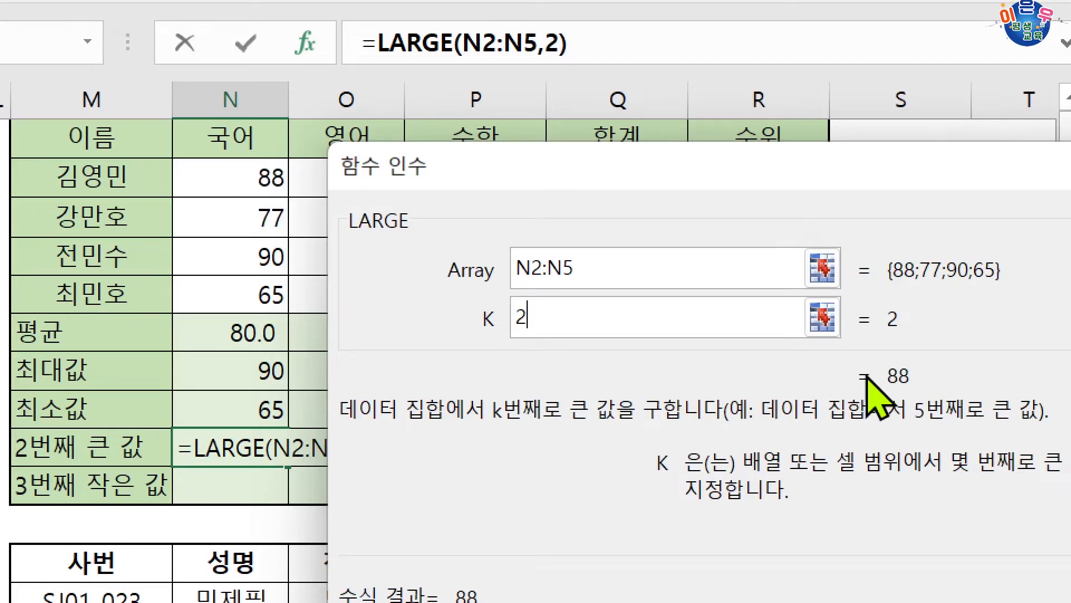
key("Return")
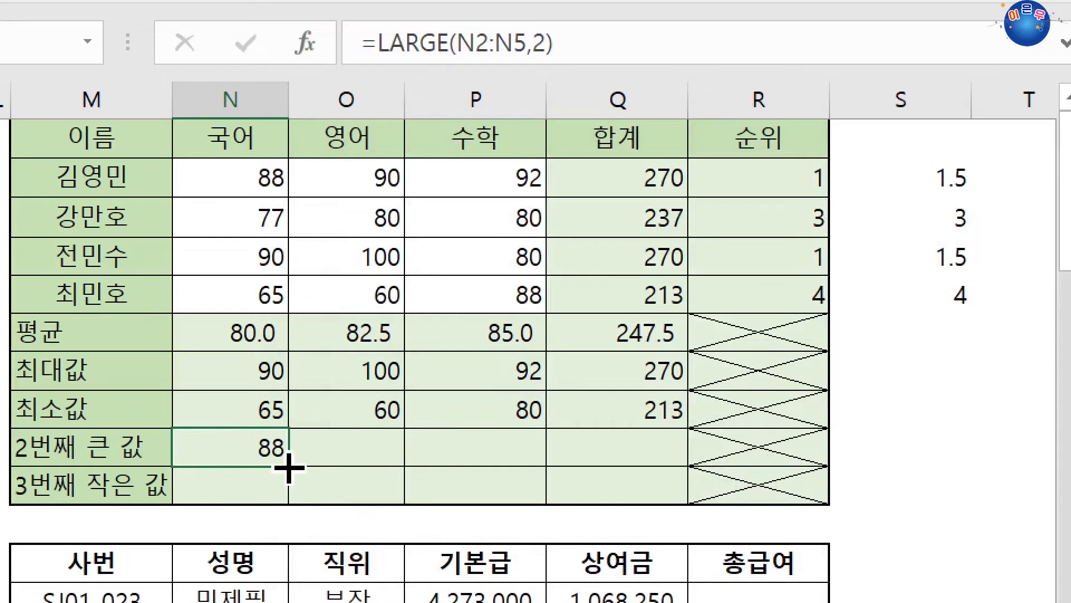
left_click_drag(288, 467, 687, 468)
Try K 1 in the arguments of the N9 LARGE formula, and restore K to 2
left_click_drag(216, 449, 229, 447)
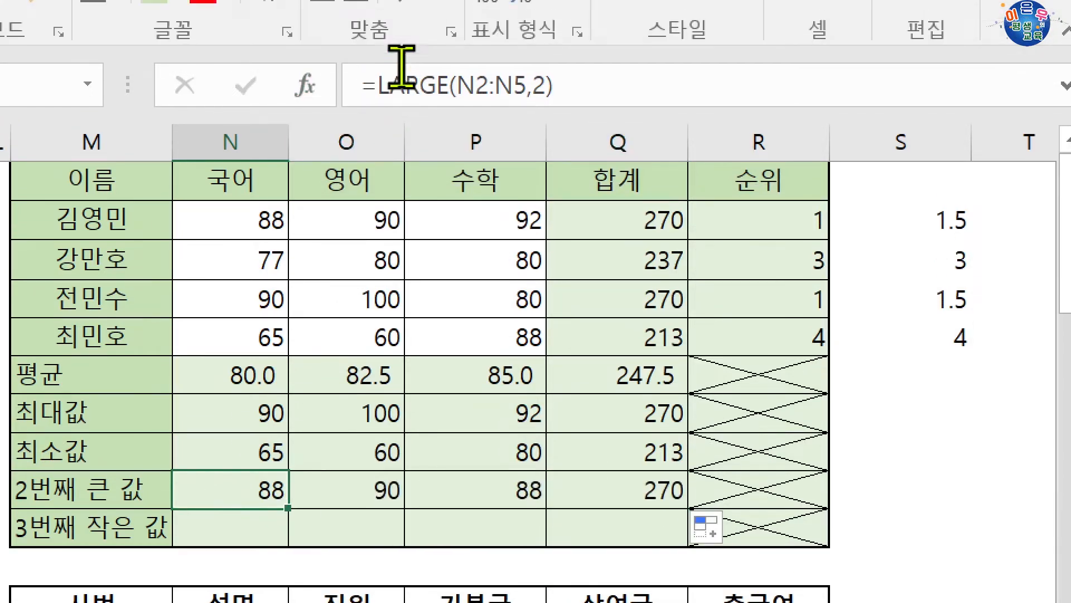
left_click(402, 43)
left_click(305, 43)
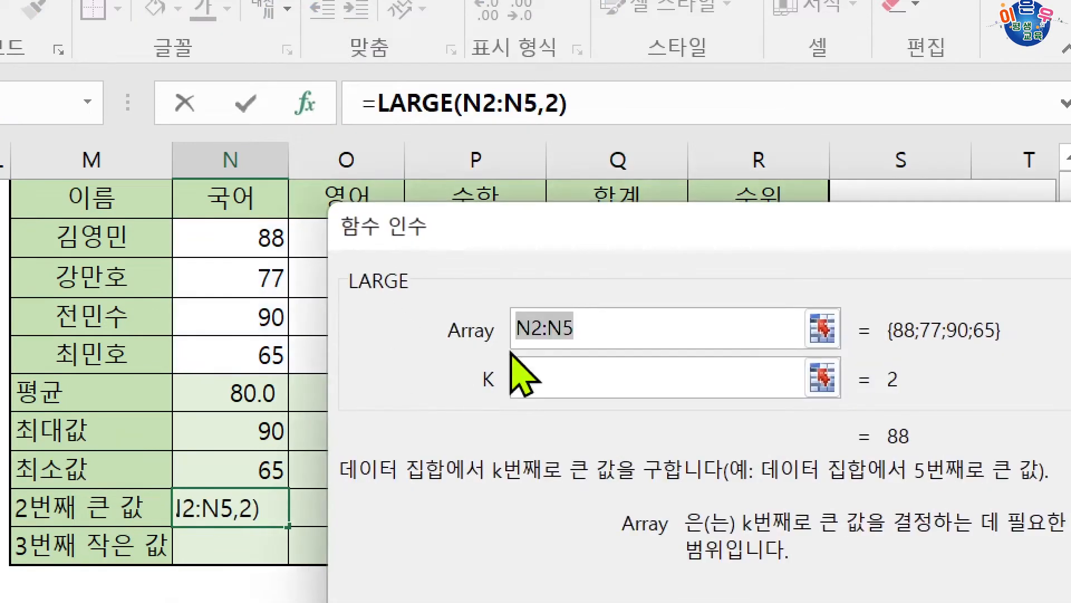
key("Tab")
type("1")
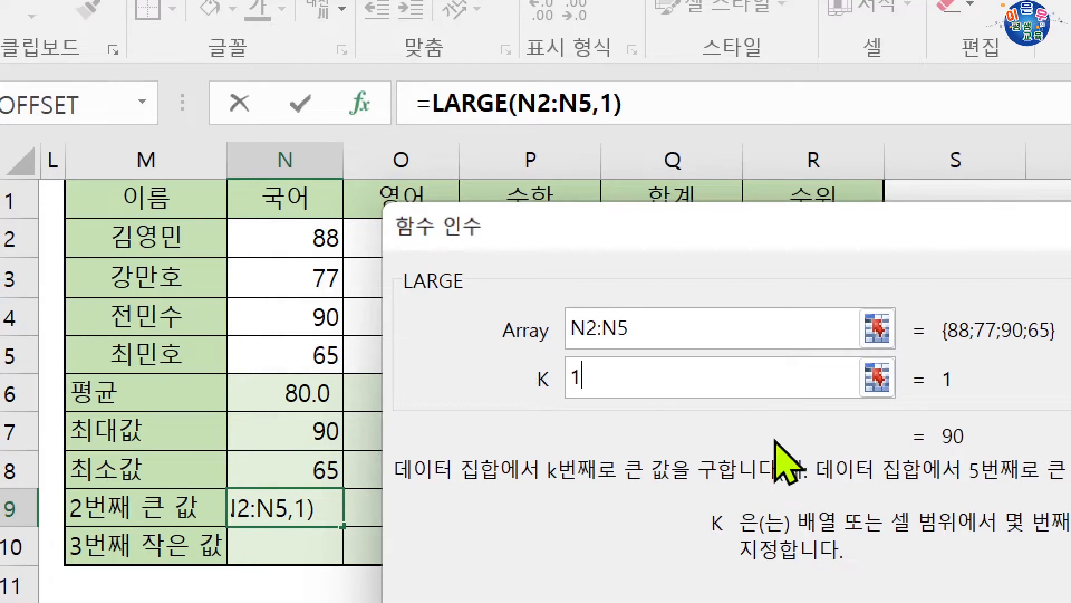
key("BackSpace")
type("2")
key("Return")
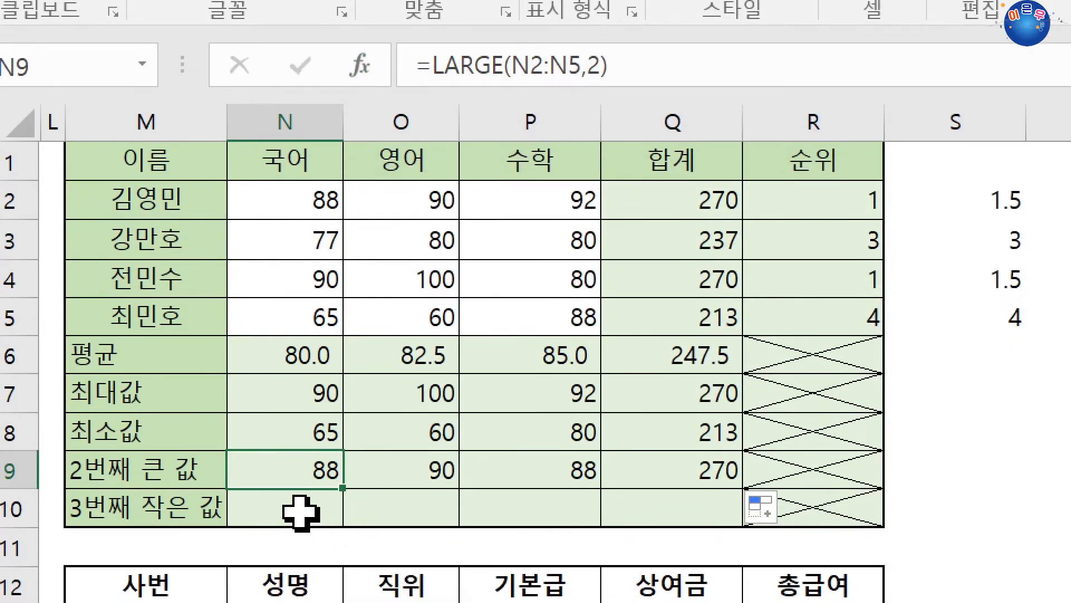
Enter =SMALL(N2:N5,3) in N10 for the 3번째 작은 값 of 국어
left_click(300, 545)
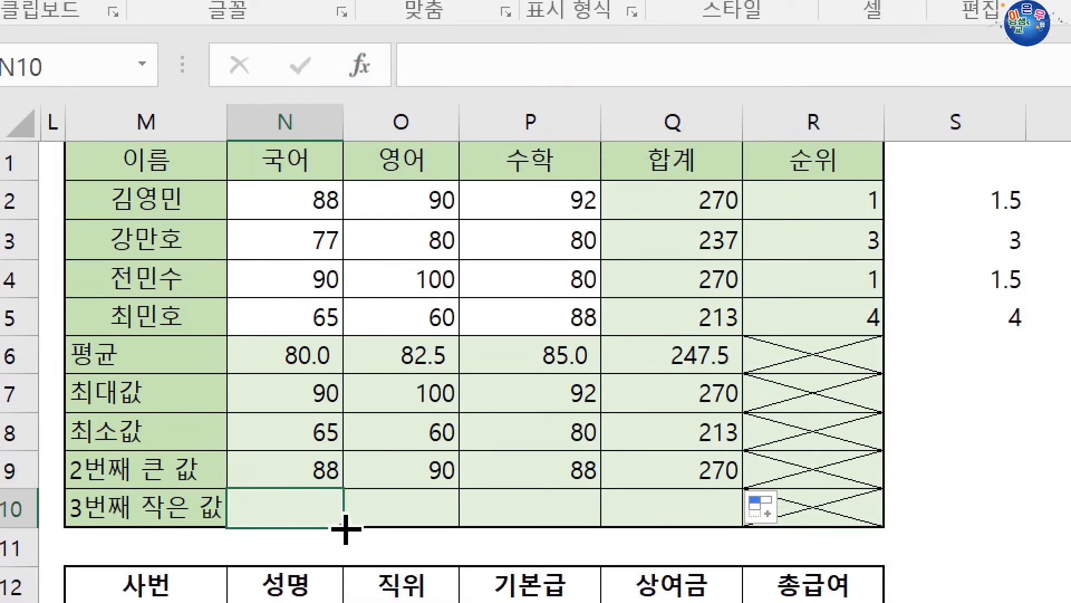
type("=")
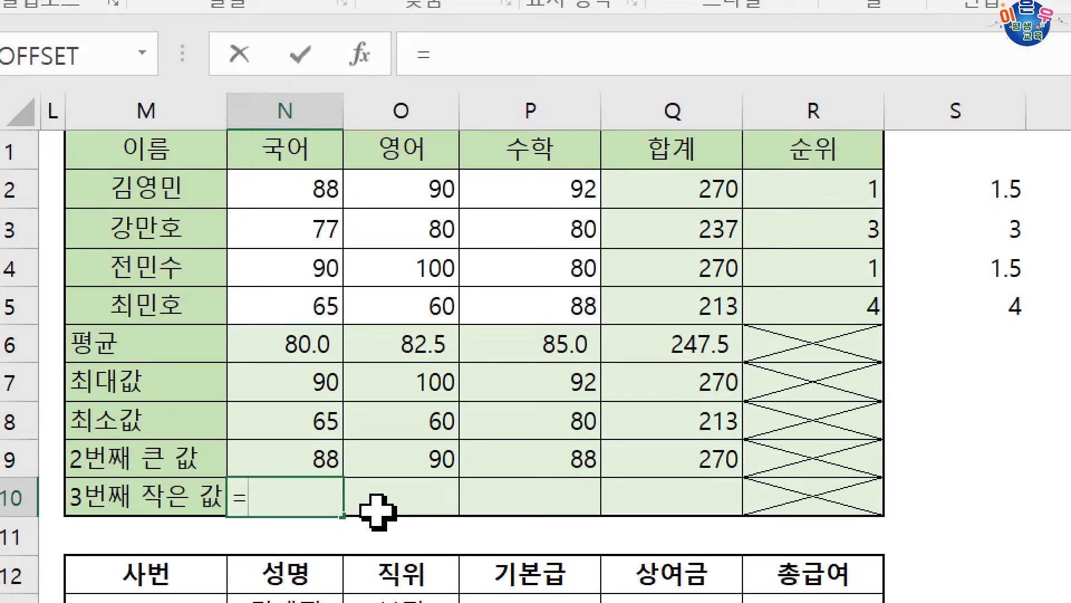
type("sm")
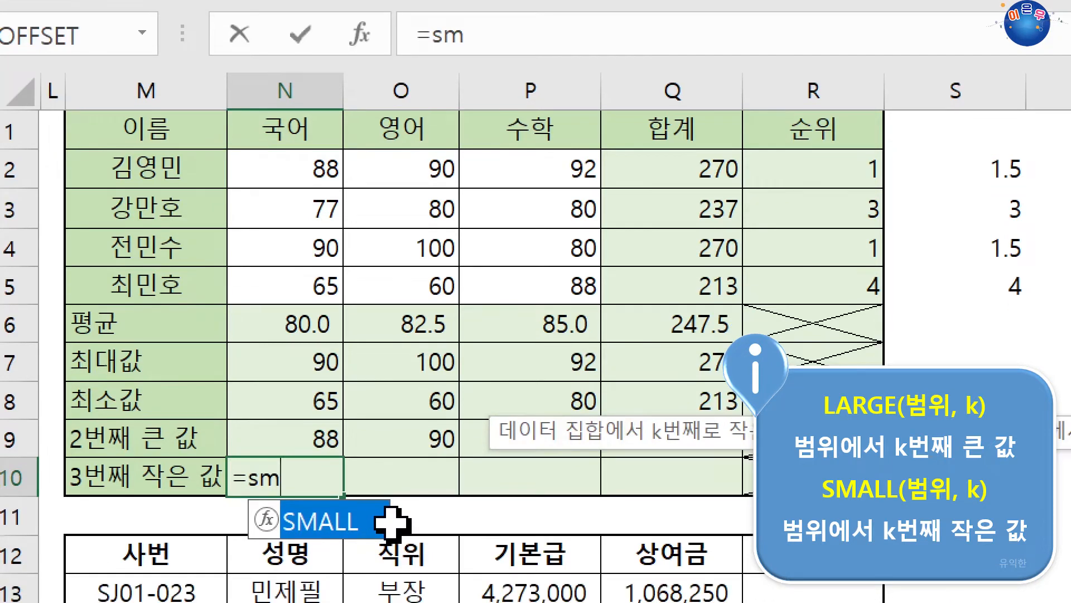
double_click(393, 520)
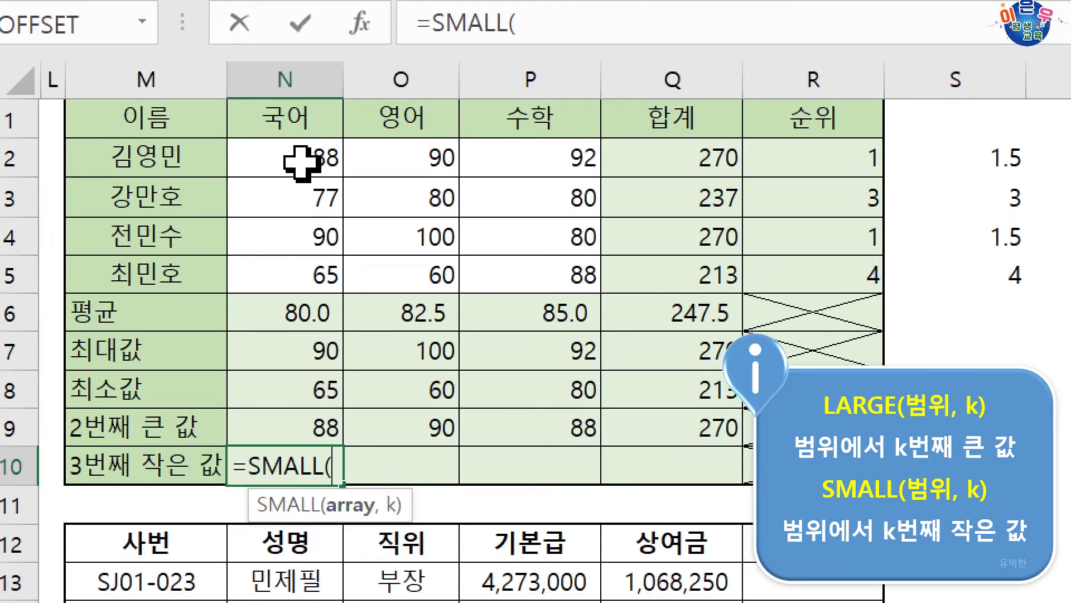
left_click_drag(301, 162, 305, 273)
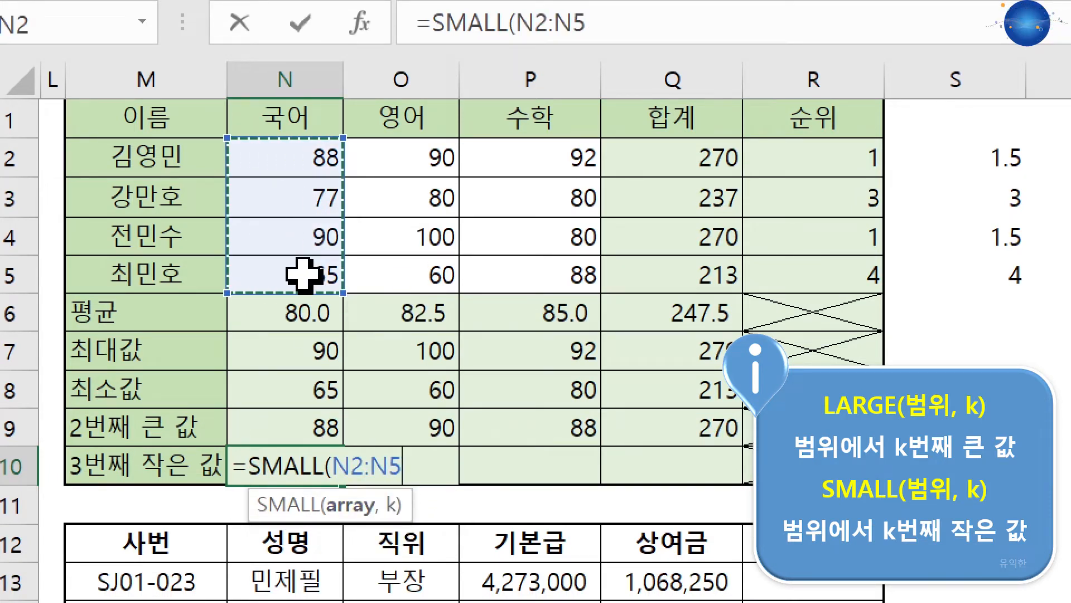
type(",3")
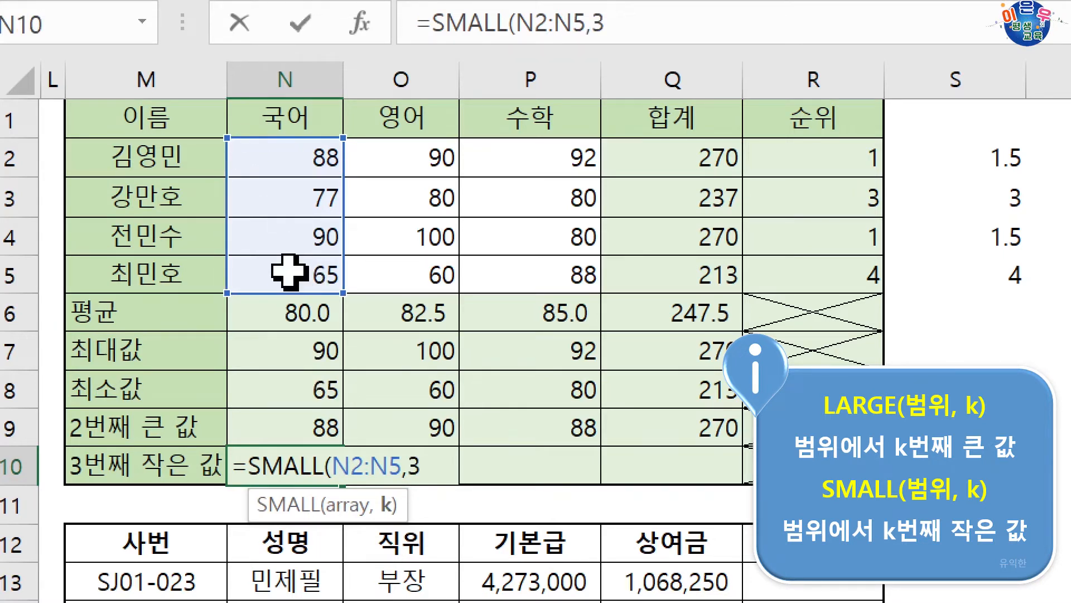
key("Return")
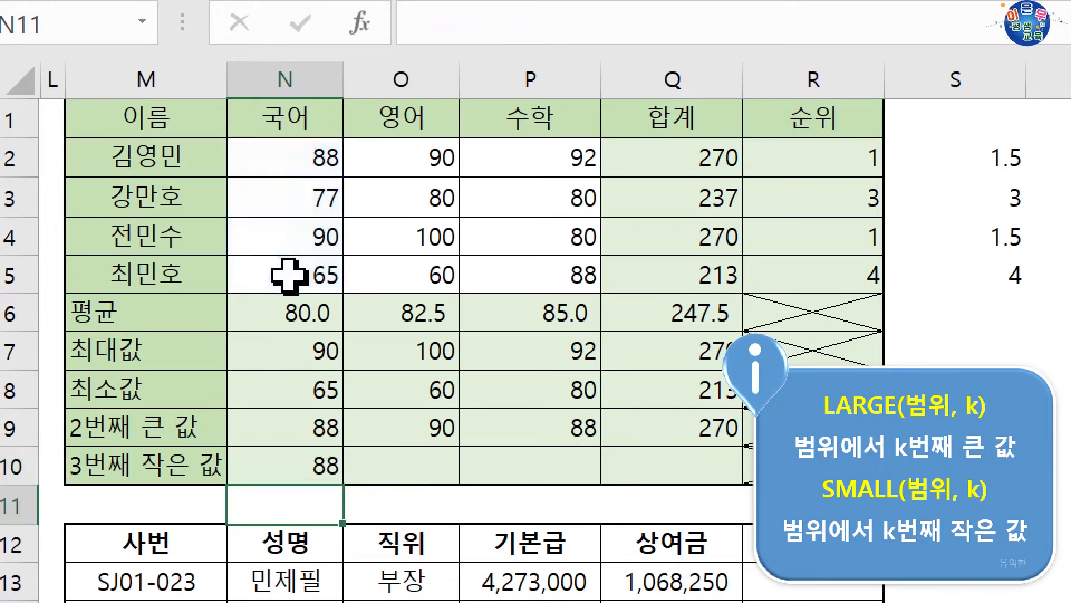
Check the N10 formula against the 국어 scores in ascending order: N5, N3 and N2
left_click(318, 453)
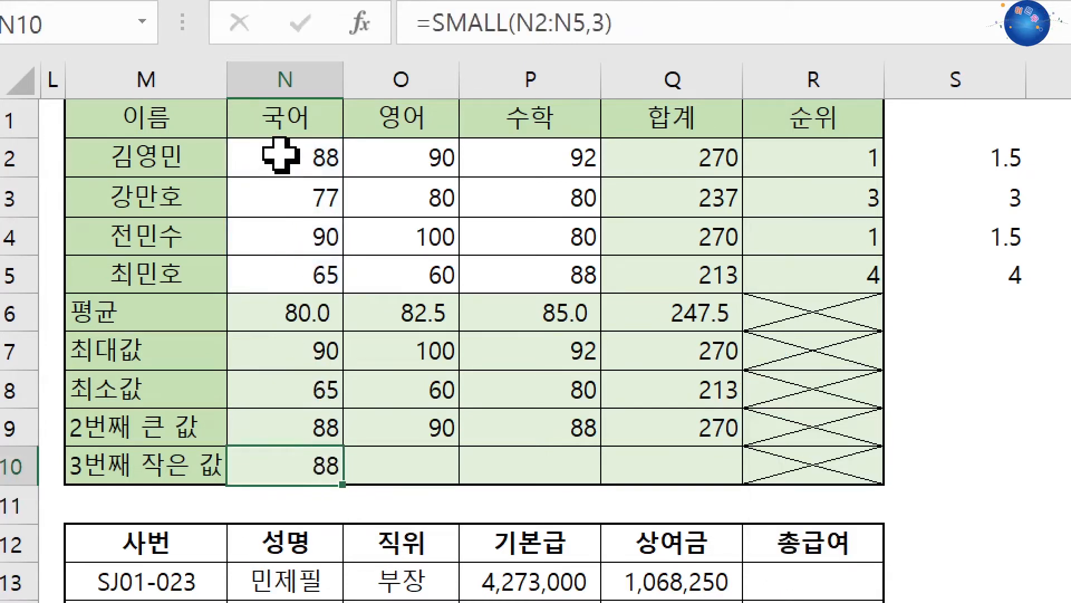
left_click(266, 268)
left_click(265, 191)
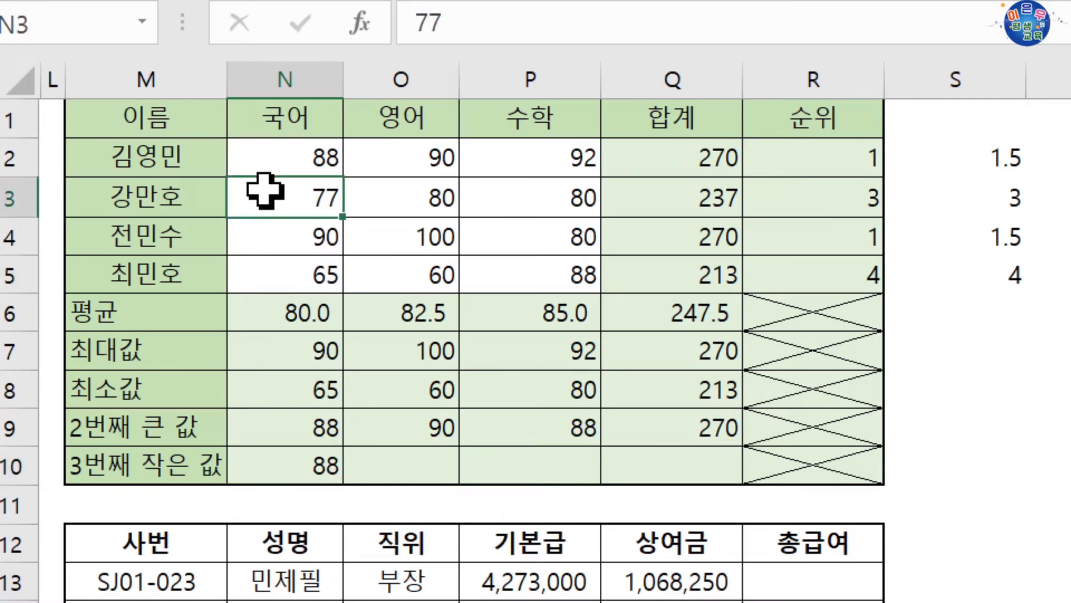
left_click(279, 154)
left_click(296, 475)
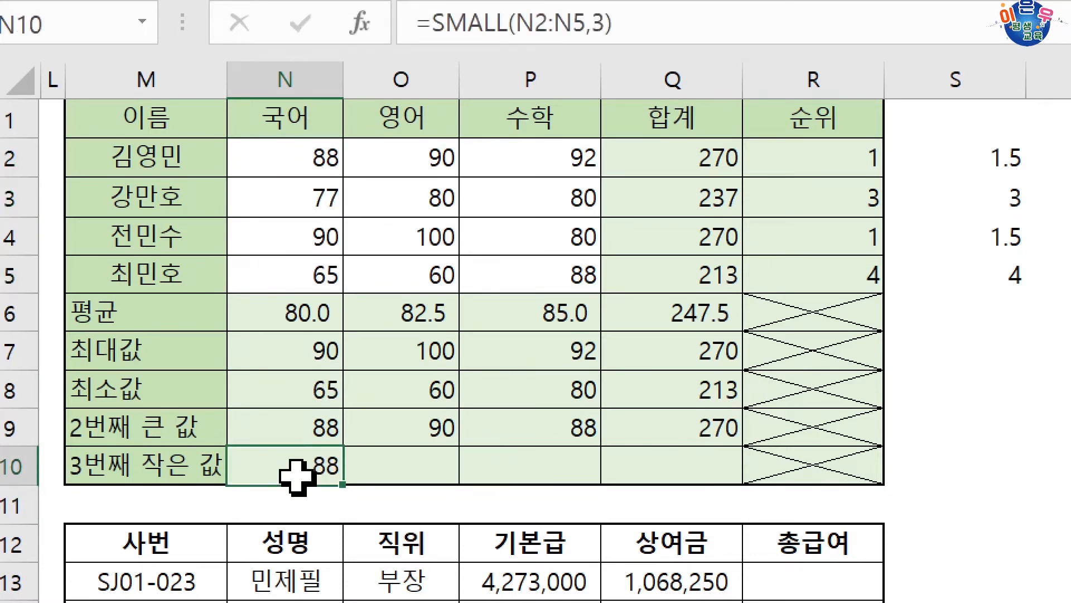
Try K 1 in the arguments of the N10 SMALL formula, and cancel the change
left_click(359, 22)
double_click(619, 303)
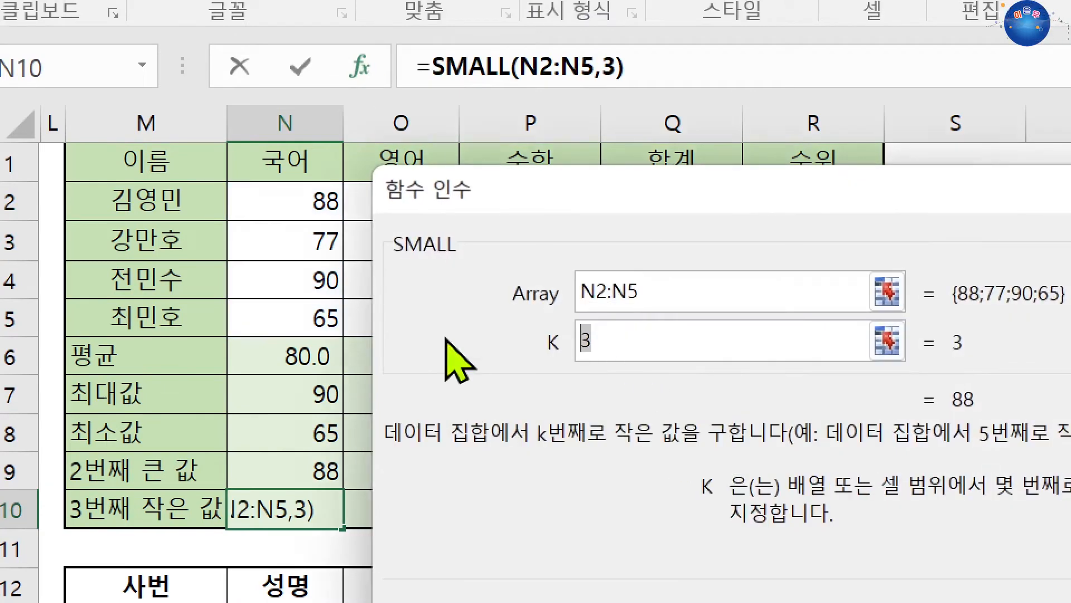
type("1")
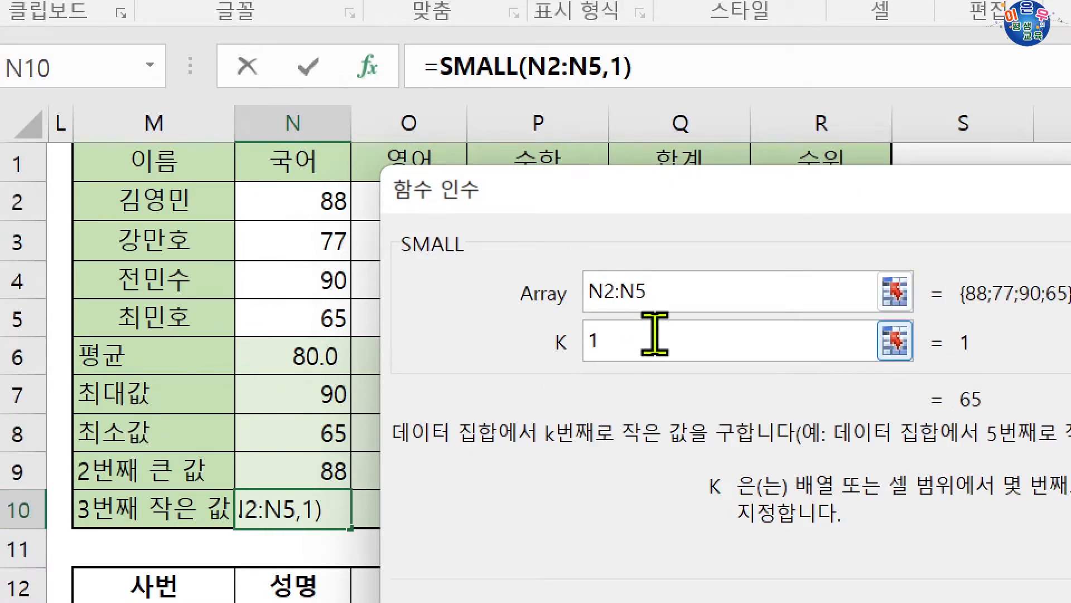
key("Escape")
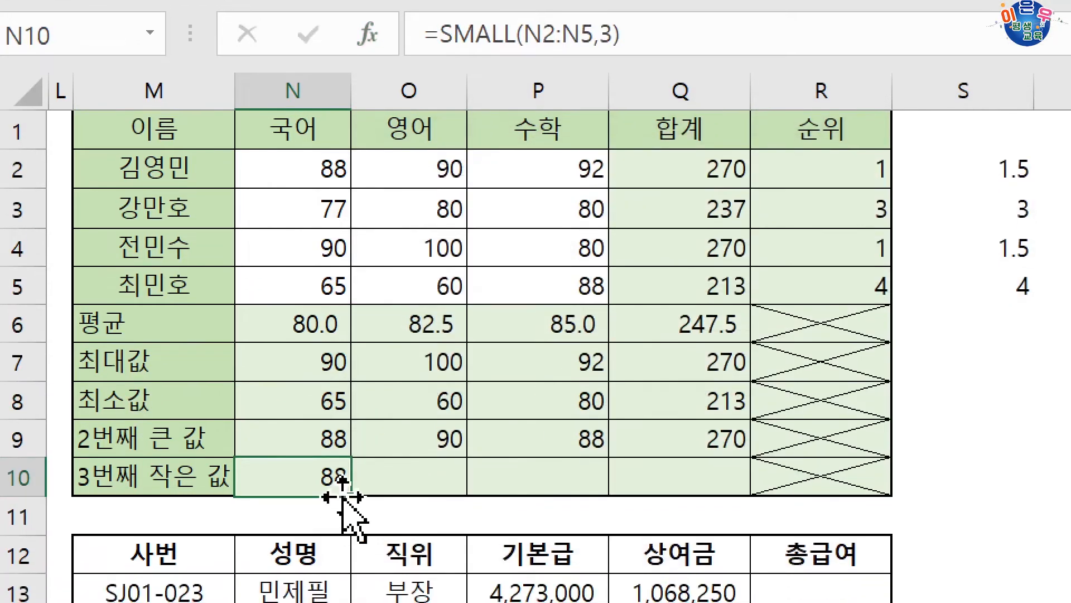
Fill the N10 SMALL formula across to Q10
left_click_drag(343, 495, 703, 479)
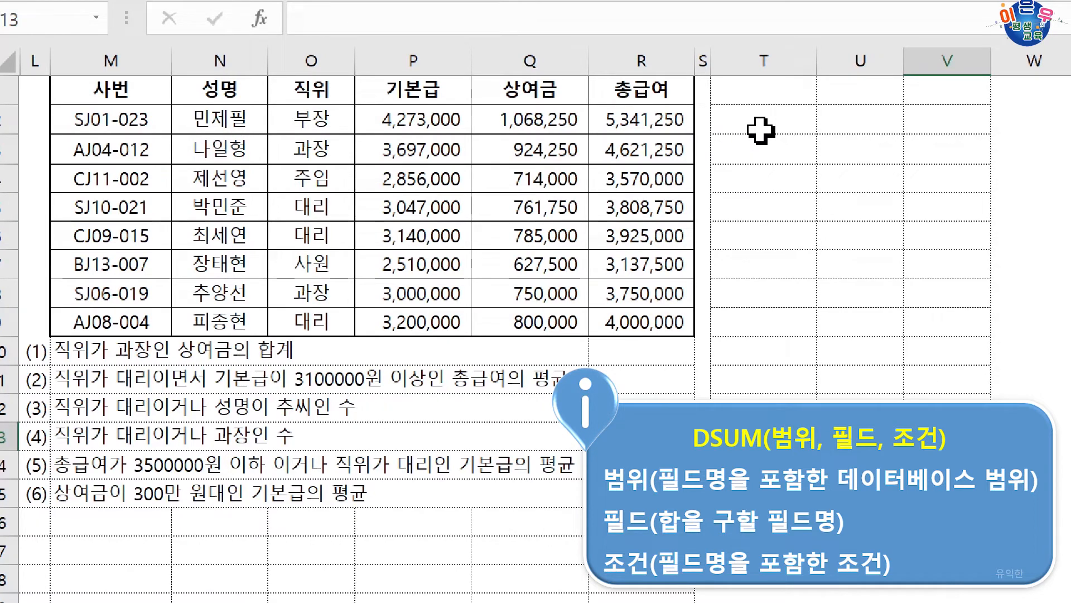
Build the DSUM criteria range in T1:T2 by copying the 직위 header from O1 and 과장 from O3
left_click(761, 118)
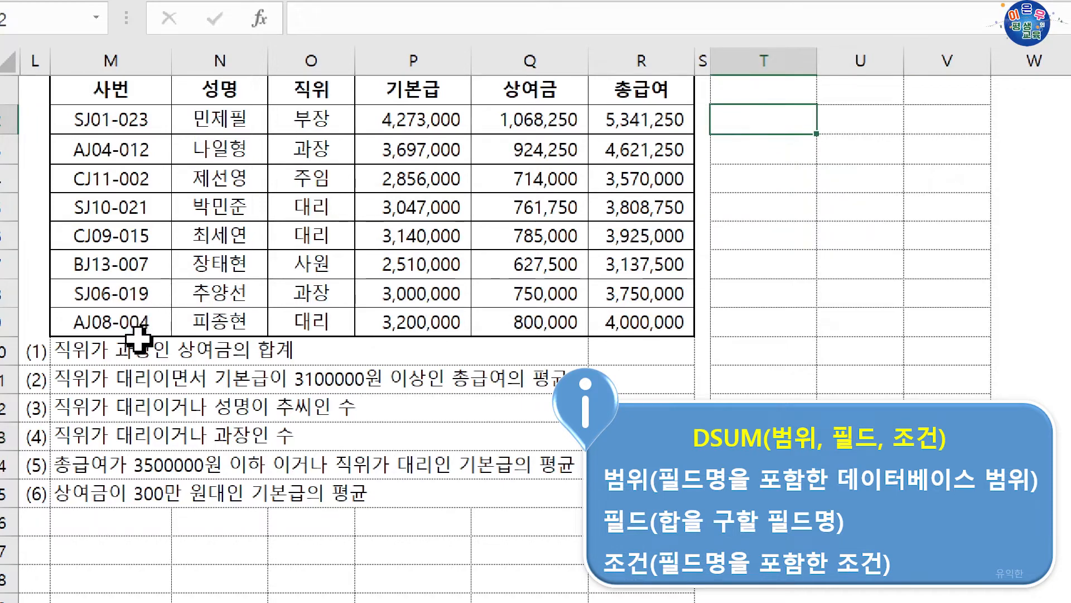
left_click(319, 96)
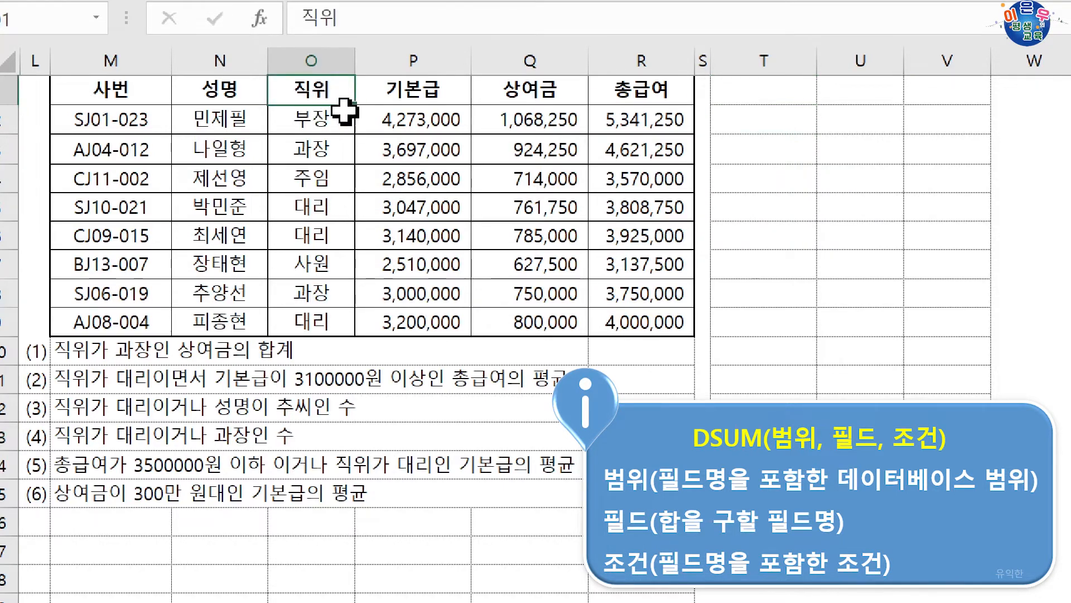
left_click(329, 146, "ctrl")
key("ctrl+c")
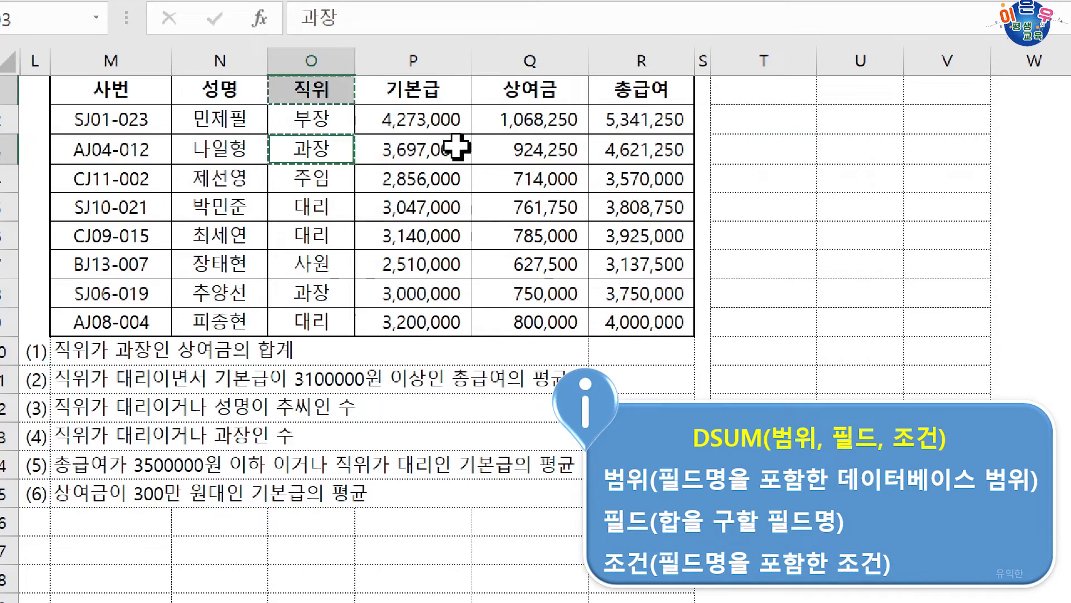
left_click(762, 110)
left_click(768, 88)
key("ctrl+v")
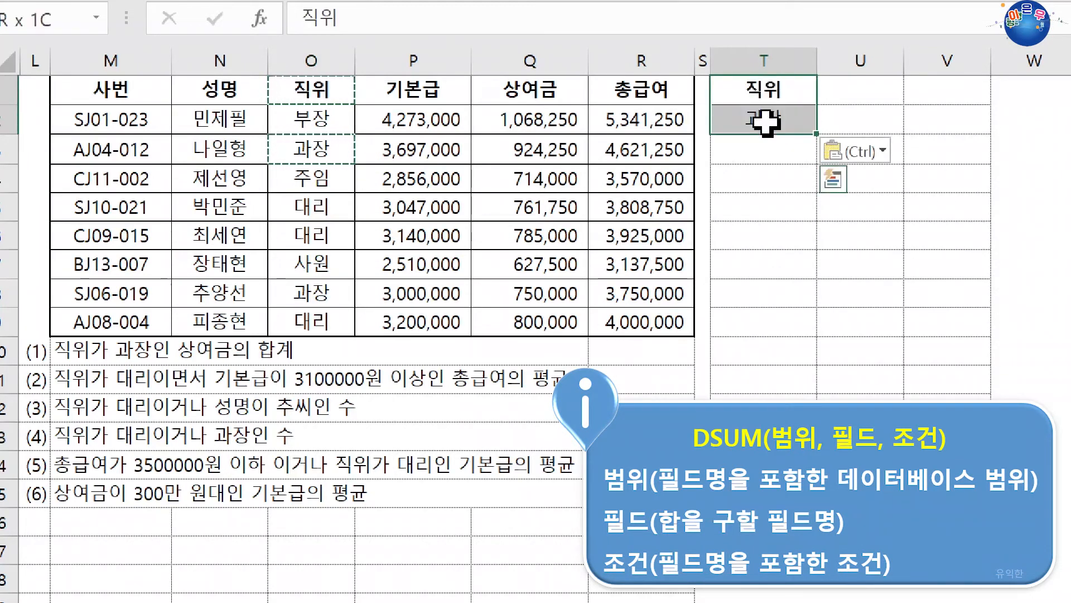
left_click(757, 151)
Start a DSUM formula in R10 for 직위가 과장인 상여금의 합계 and open its function arguments
left_click(648, 351)
type("=")
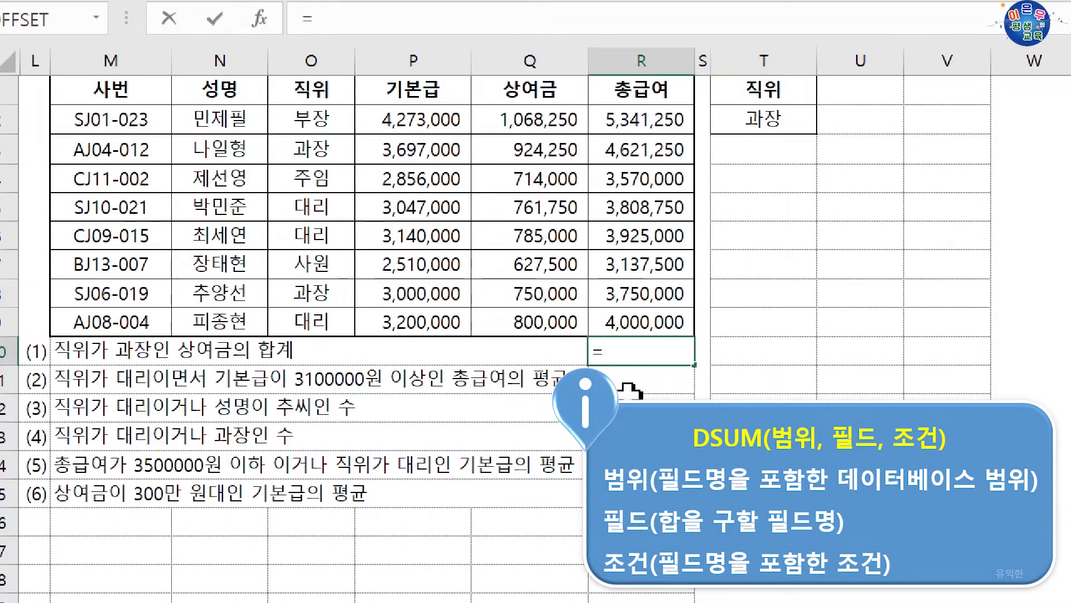
type("dsum")
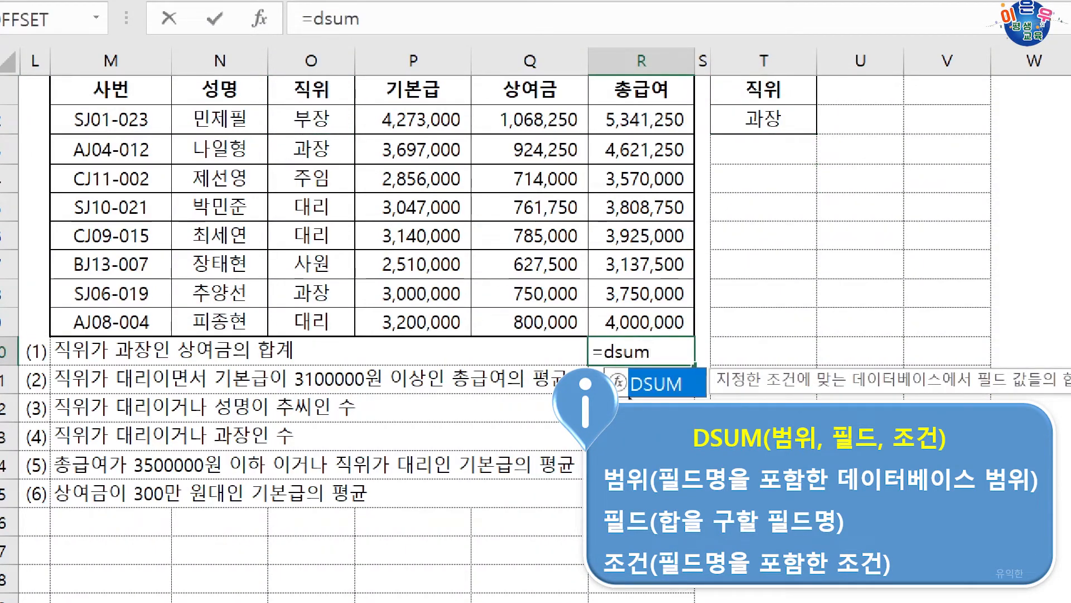
double_click(625, 384)
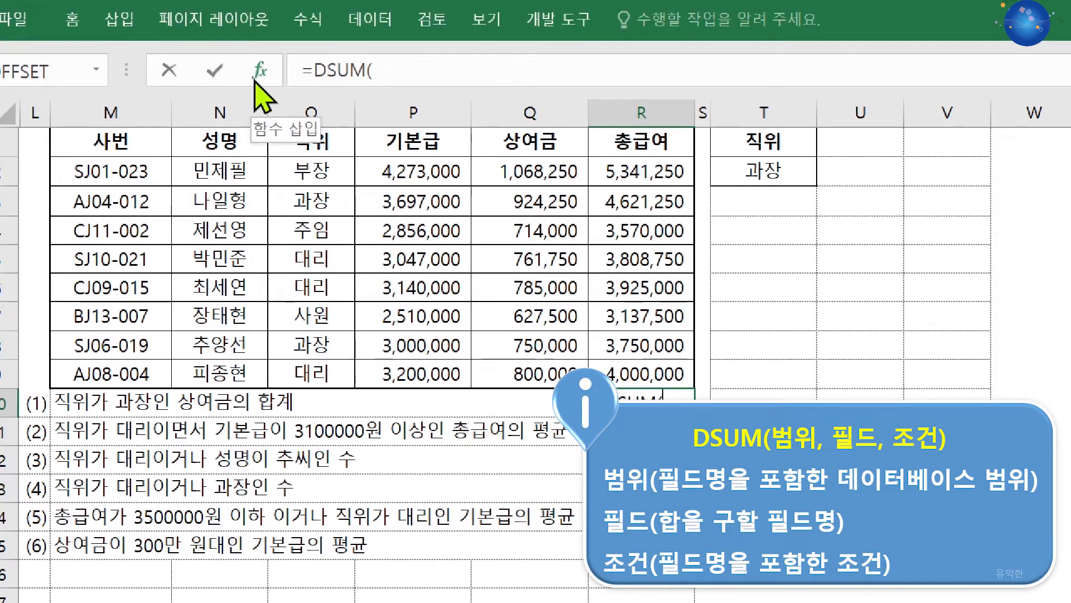
left_click(257, 77)
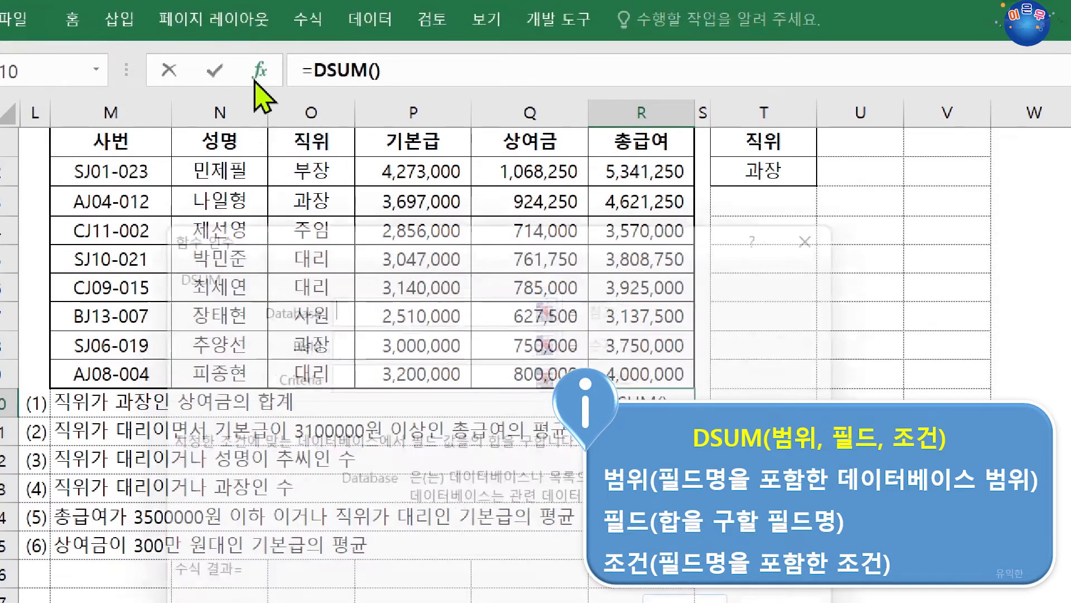
Set the Database argument of the R10 DSUM formula to M1:R9, the salary table including its headers
left_click_drag(346, 258, 347, 425)
scroll(438, 455, "down", 2)
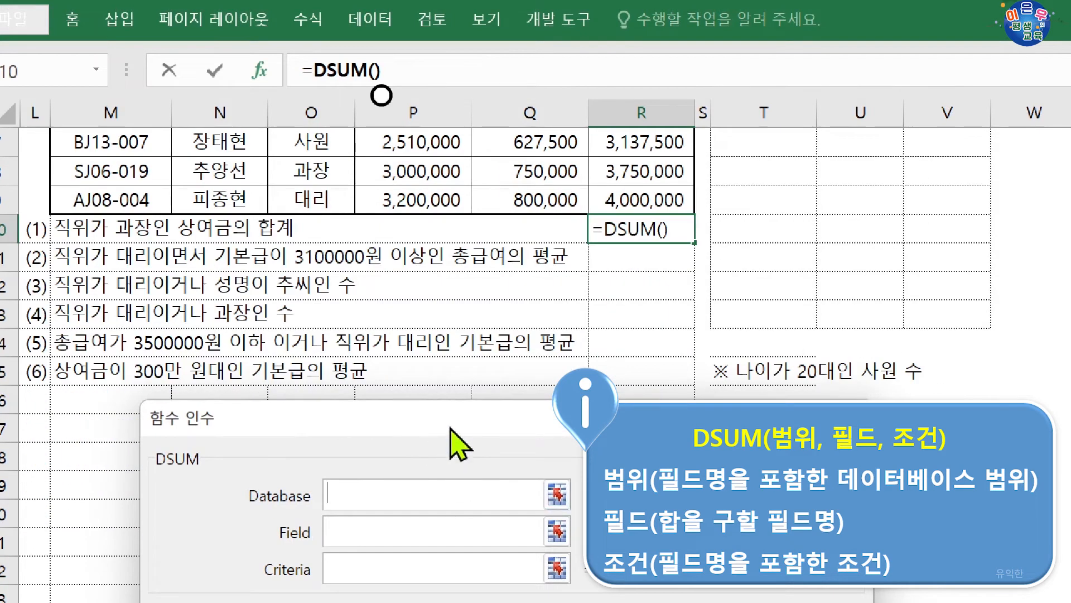
left_click_drag(454, 441, 438, 267)
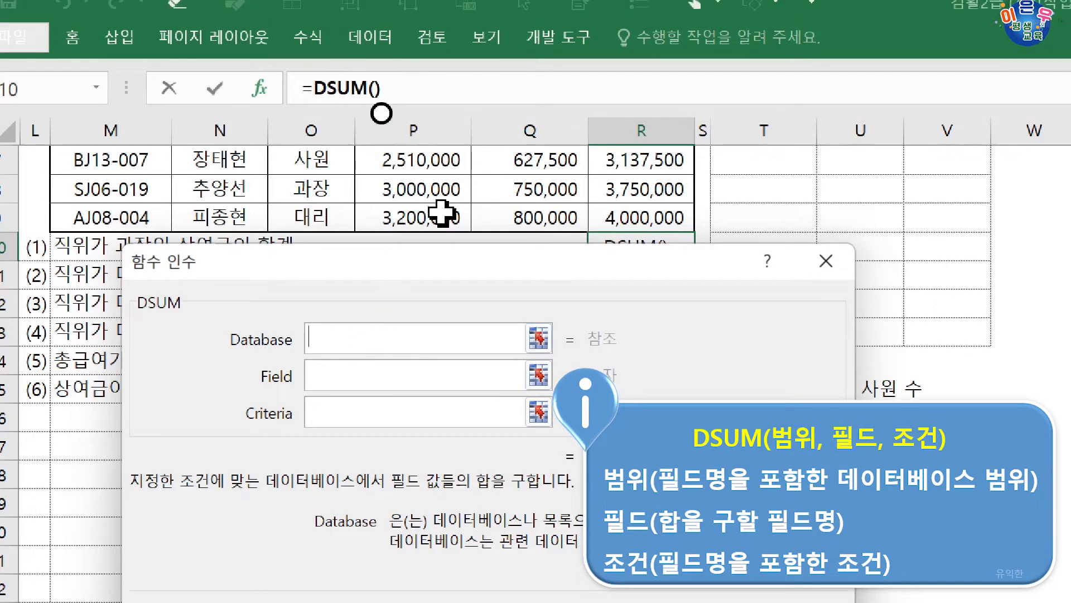
scroll(444, 240, "up", 1)
scroll(438, 261, "up", 1)
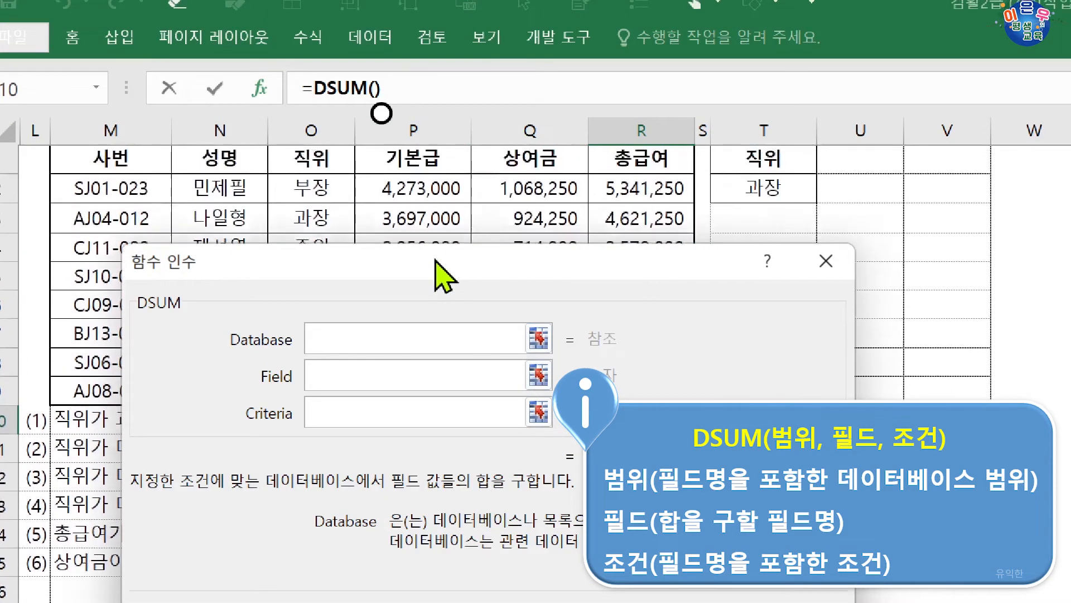
left_click_drag(440, 262, 395, 431)
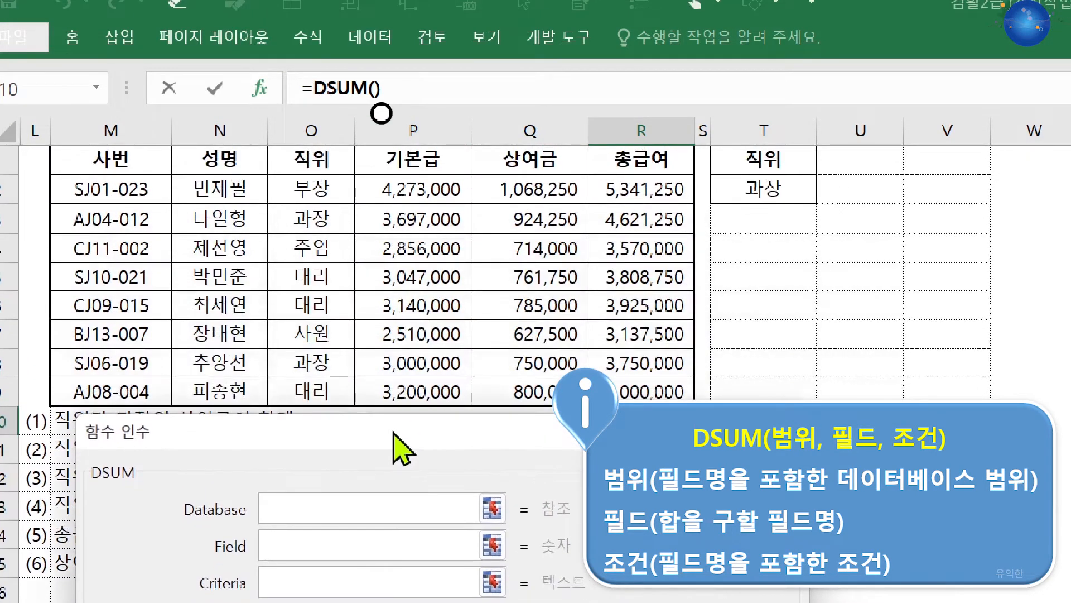
left_click_drag(124, 164, 632, 392)
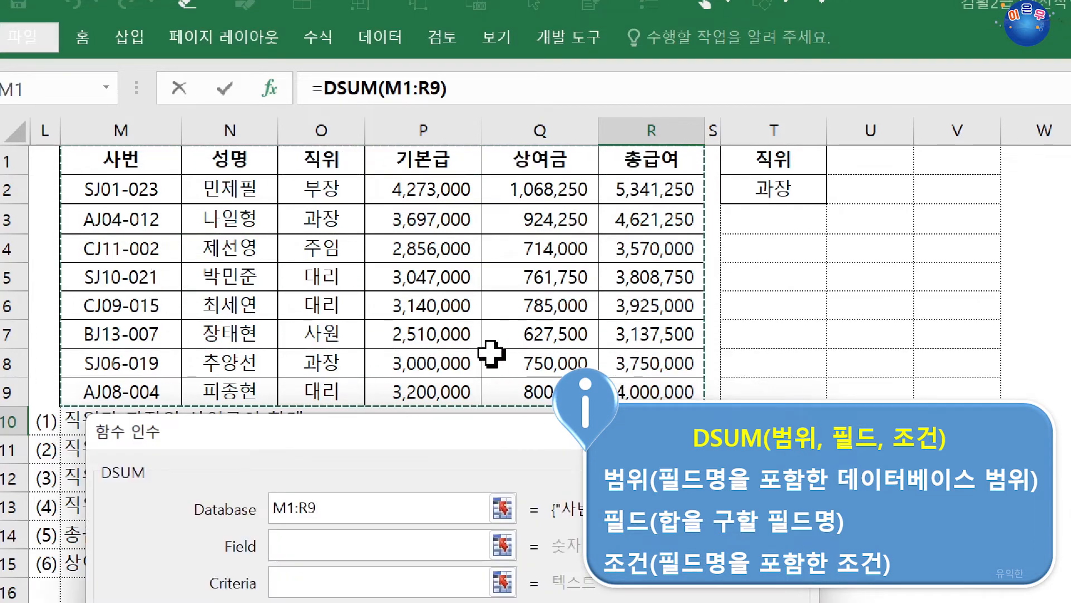
Set the Field argument of the R10 DSUM formula to Q1, the 상여금 header
left_click_drag(462, 456, 526, 204)
left_click(442, 291)
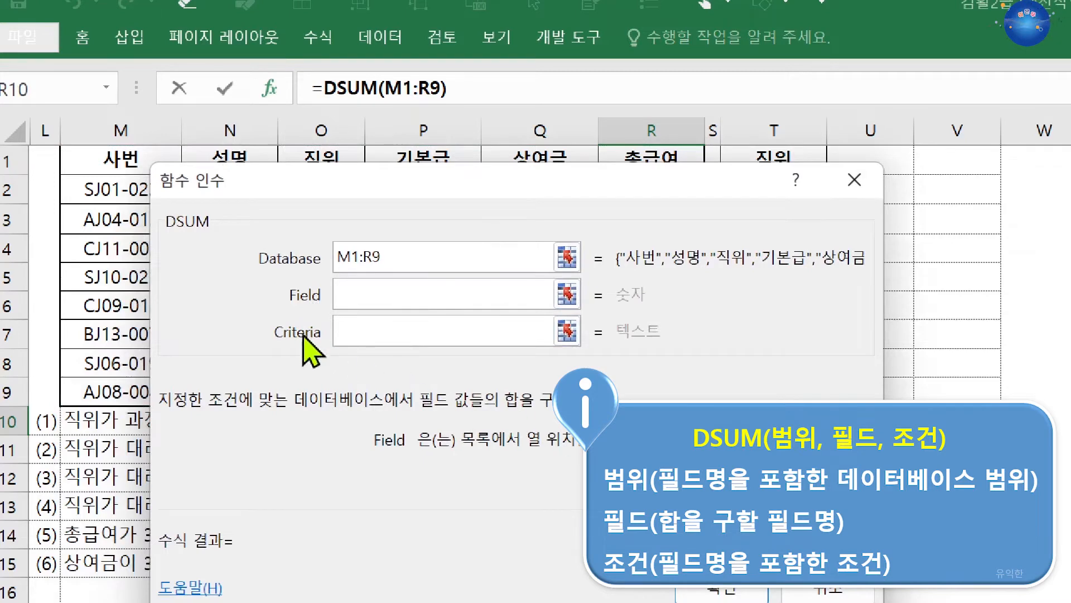
left_click_drag(495, 192, 464, 461)
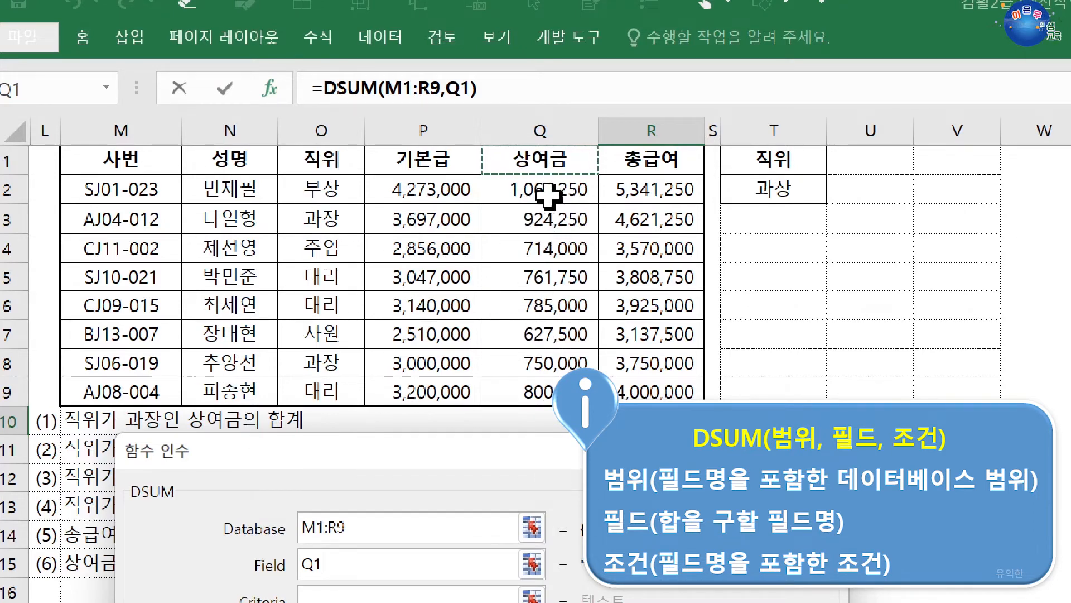
Set the DSUM Criteria argument to T1:T2 and commit the formula in R10
left_click_drag(519, 449, 542, 251)
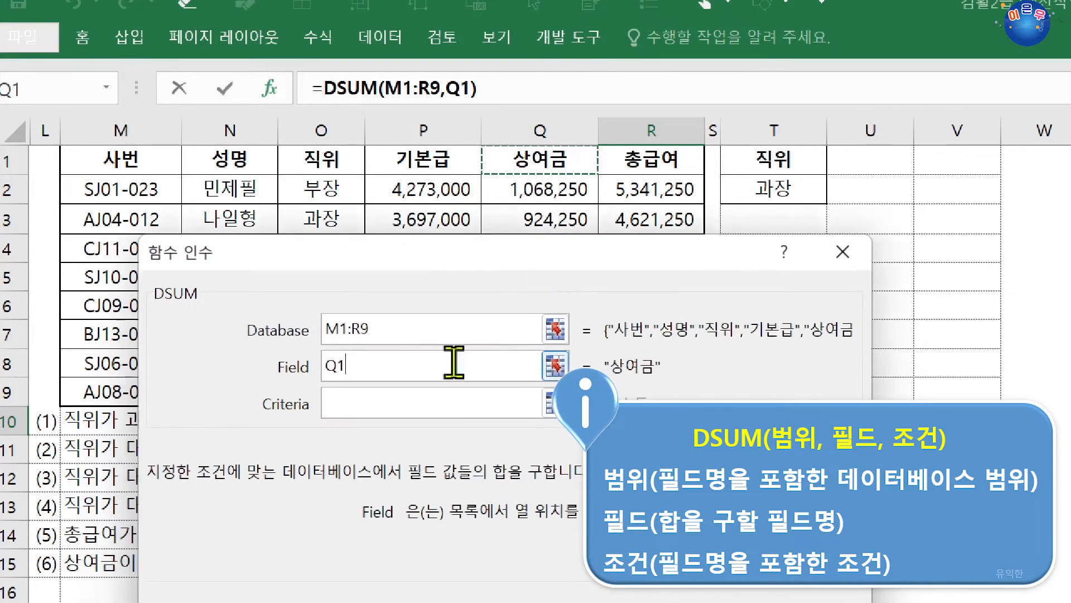
left_click(354, 405)
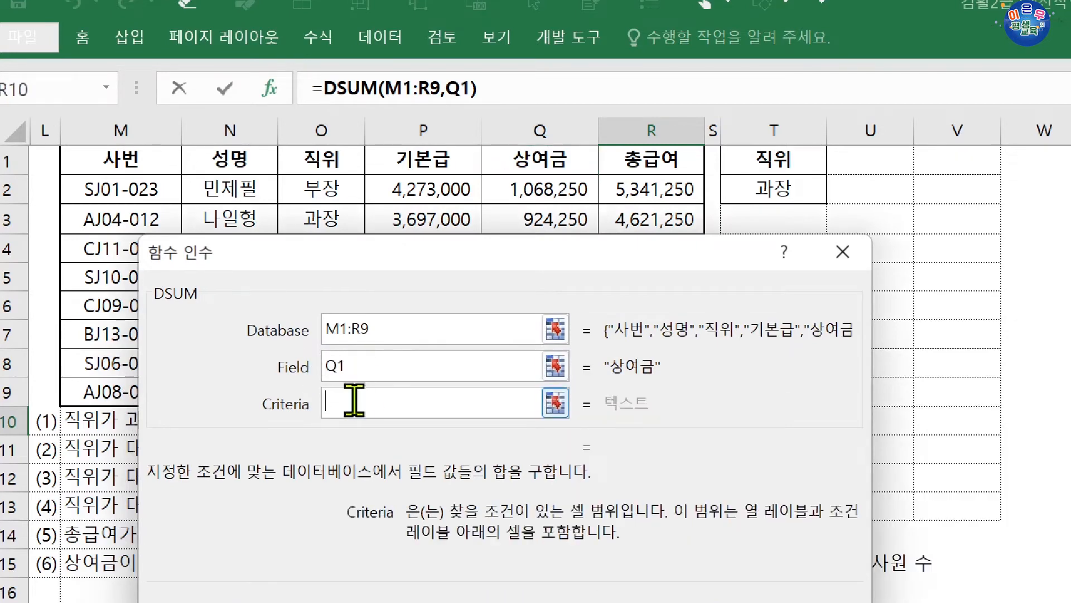
left_click_drag(768, 161, 759, 187)
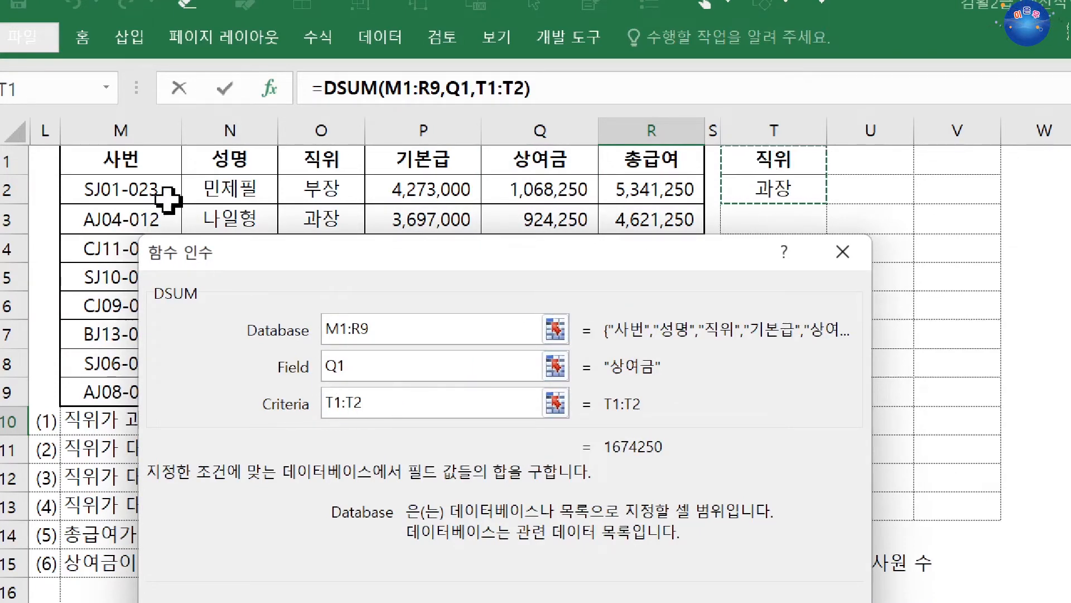
left_click_drag(286, 249, 270, 417)
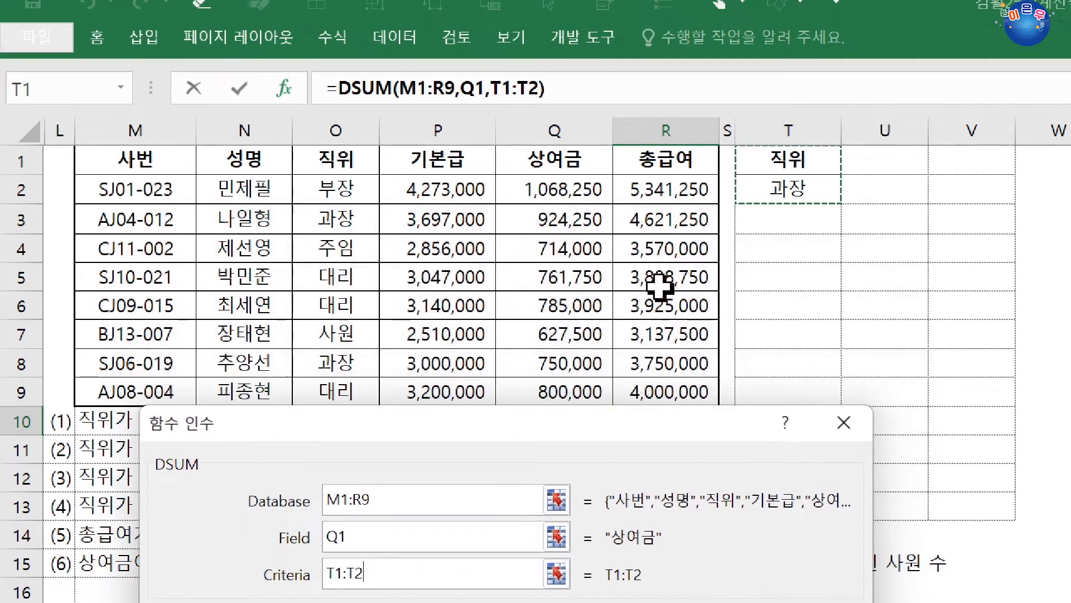
left_click(383, 500)
left_click(384, 534)
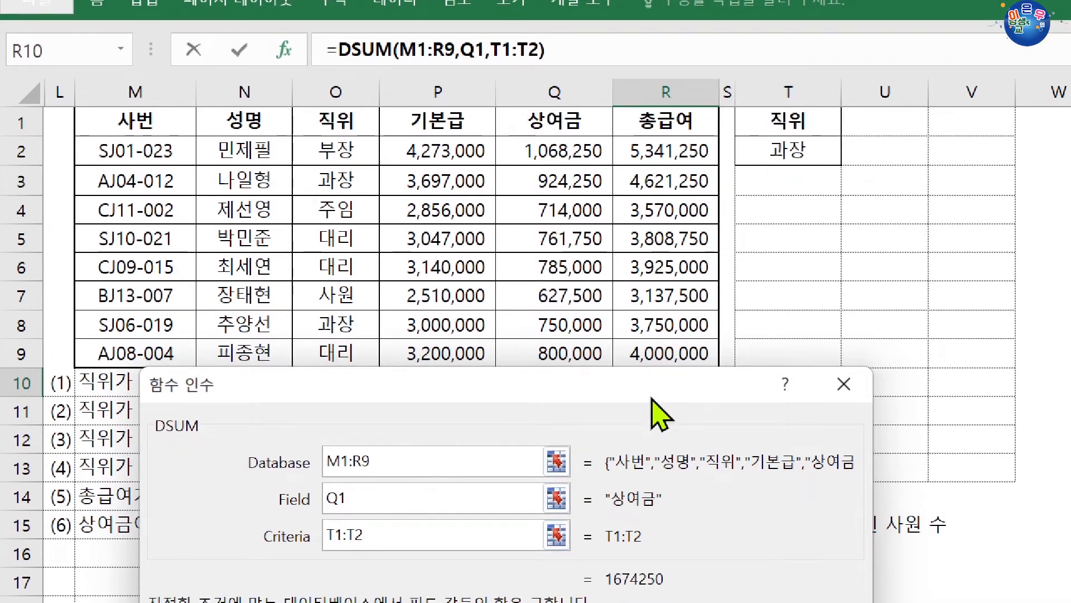
left_click_drag(649, 397, 651, 155)
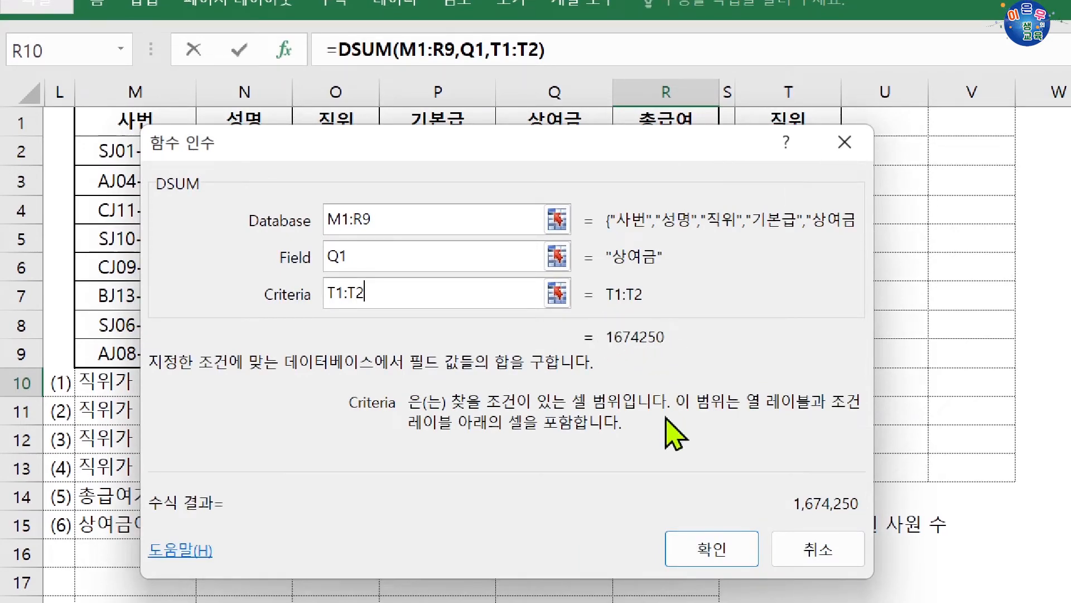
left_click(692, 544)
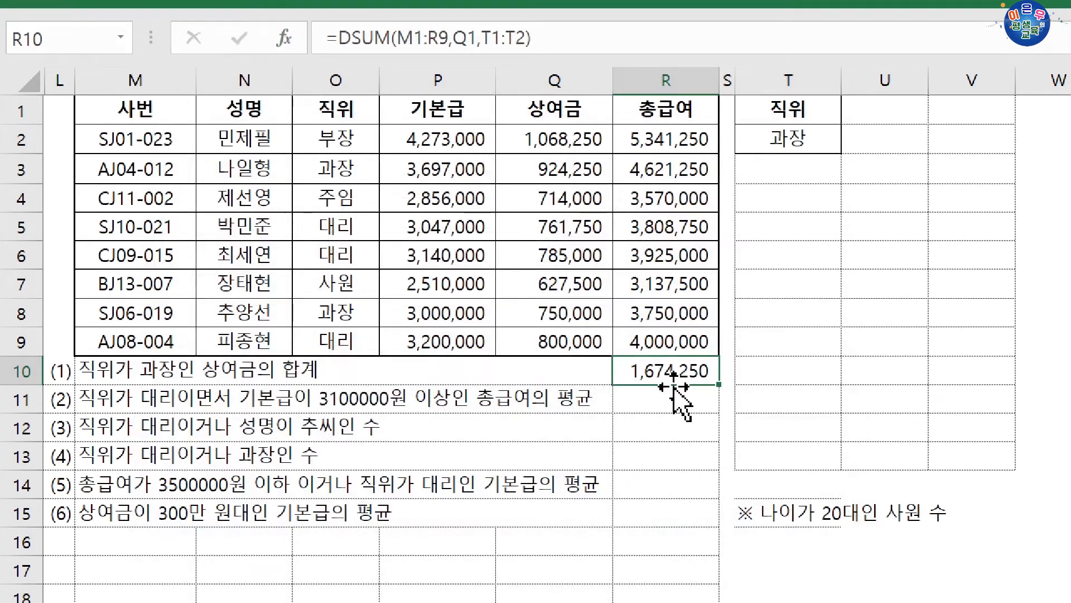
Check the 과장 rows in the salary table and their 상여금 values in Q3 and Q8 against the DSUM result
left_click_drag(251, 173, 658, 166)
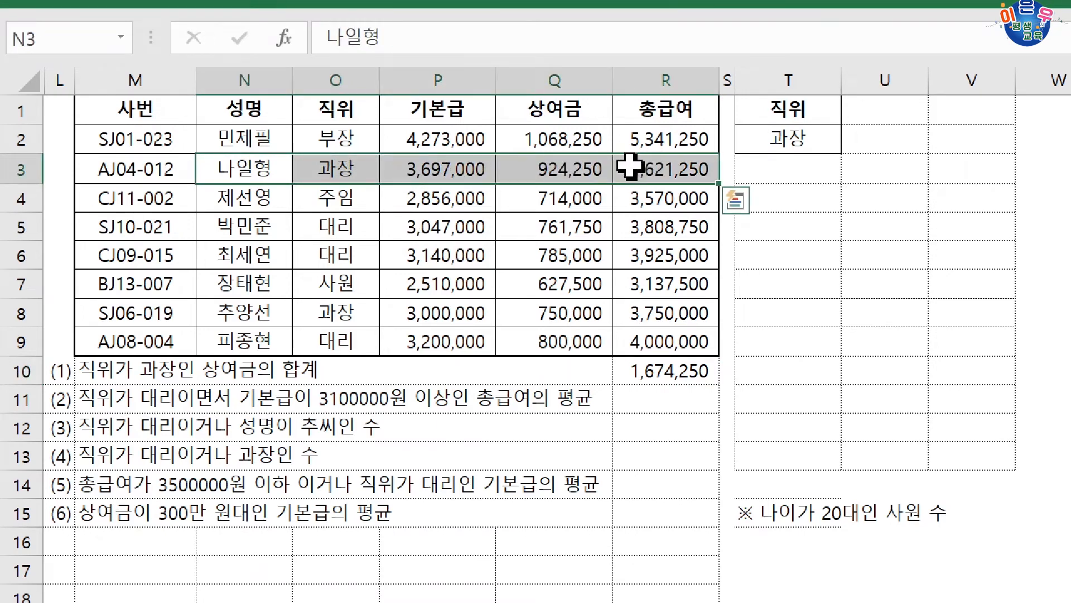
left_click(555, 169)
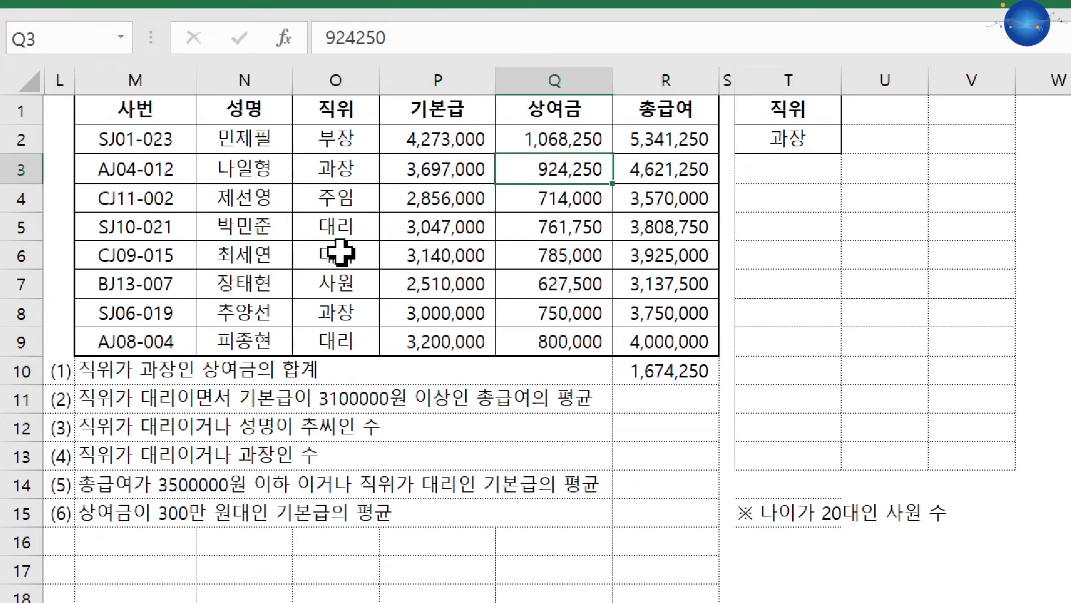
left_click(558, 316, "ctrl")
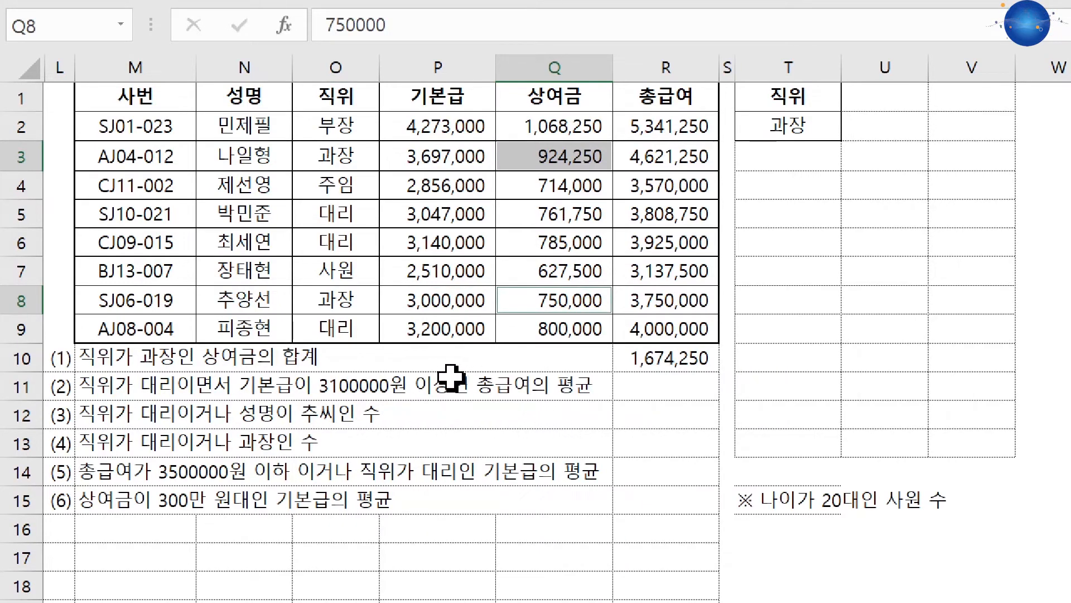
Copy the 직위 header from O1 and 대리 from O5 together into T4:T5 as a new criteria range
left_click(337, 89)
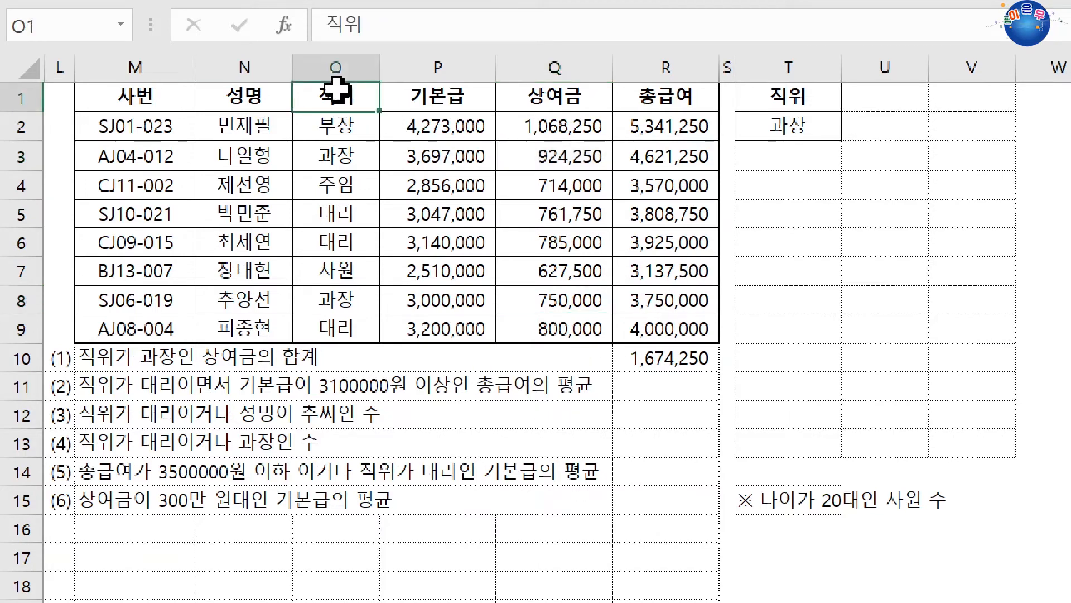
left_click(340, 210, "ctrl")
key("ctrl+c")
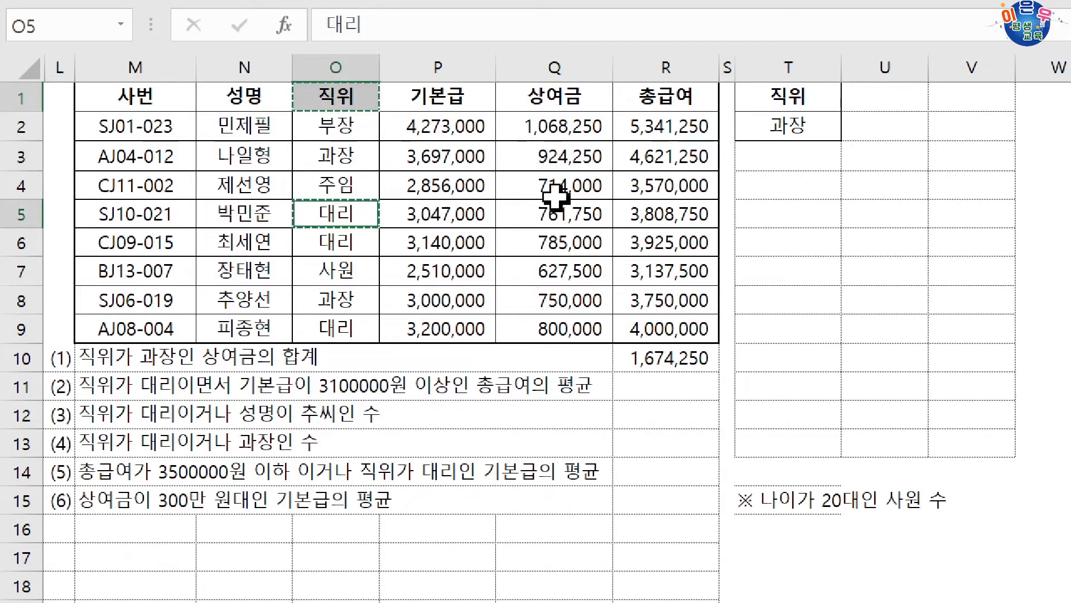
left_click(776, 187)
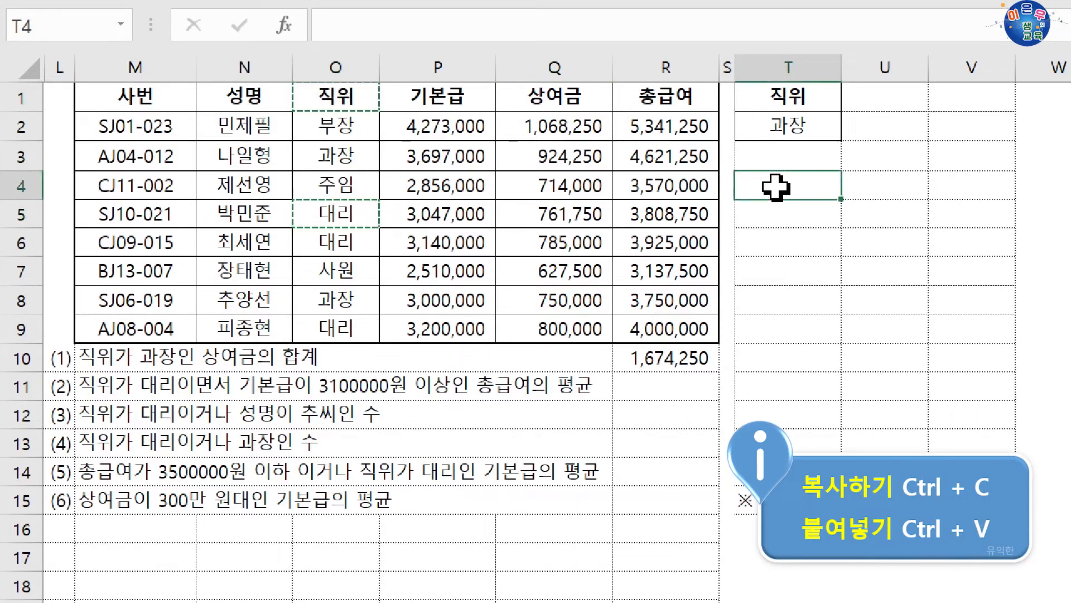
key("ctrl+v")
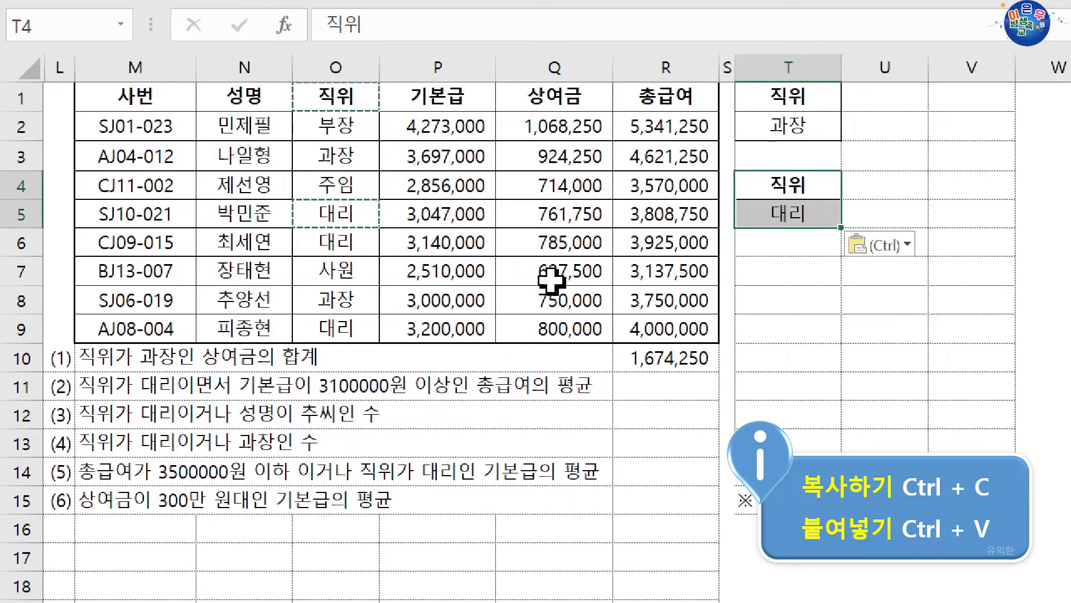
Add the AND condition by copying the 기본급 header from P1 to U4 and entering >=3100000 in U5
left_click(480, 92)
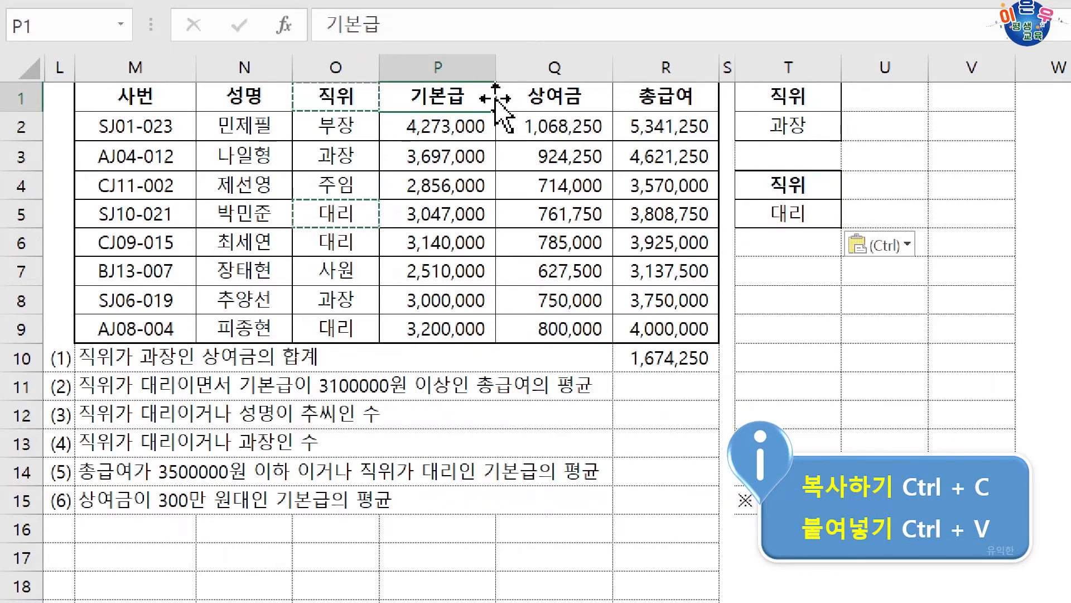
left_click_drag(500, 97, 894, 207)
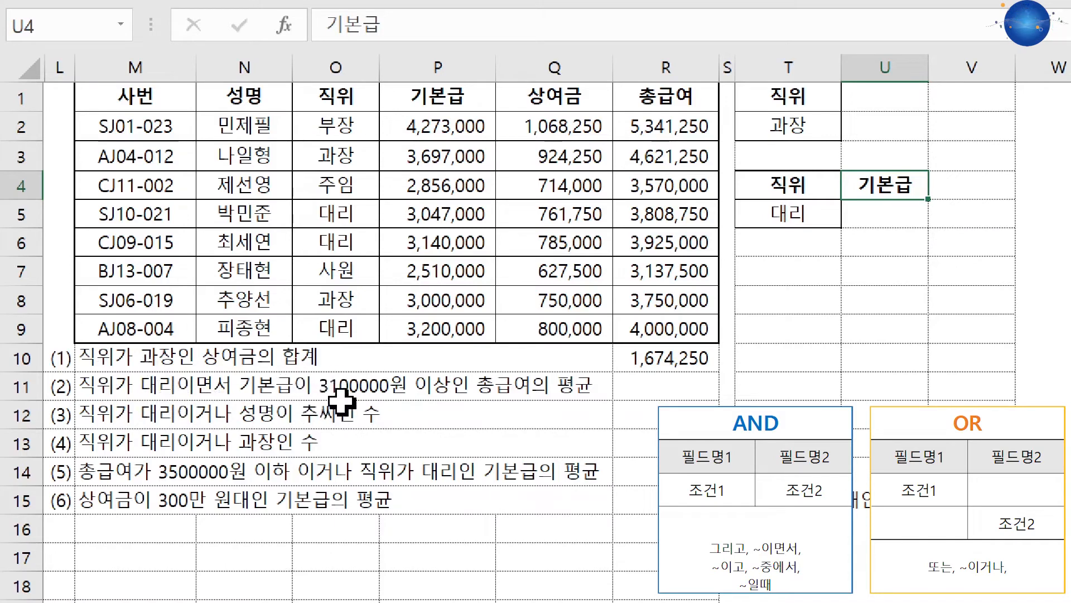
left_click(887, 213)
left_click_drag(796, 213, 867, 215)
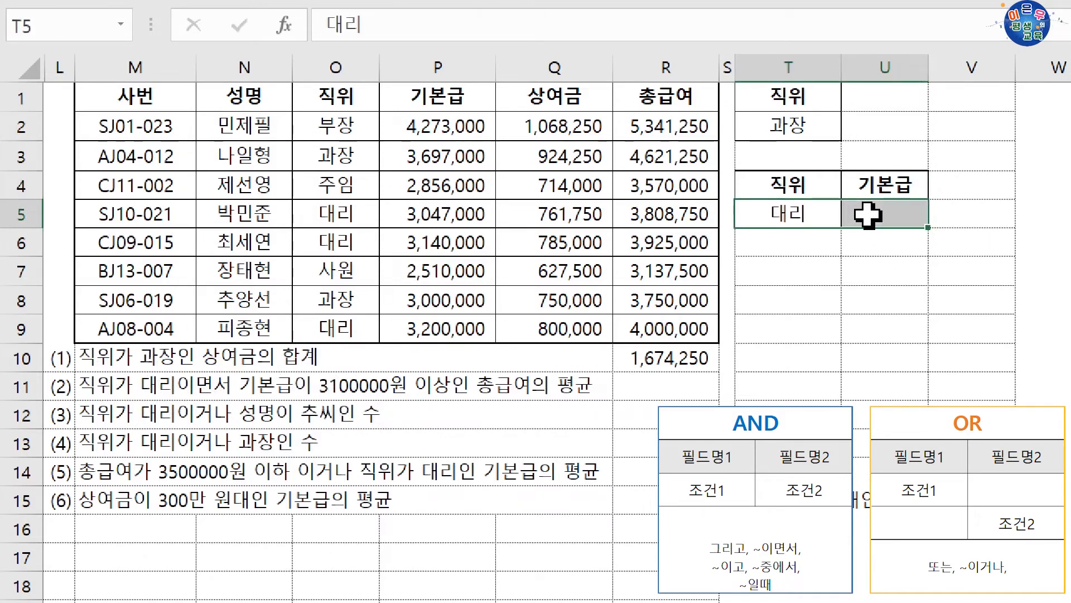
left_click(868, 215)
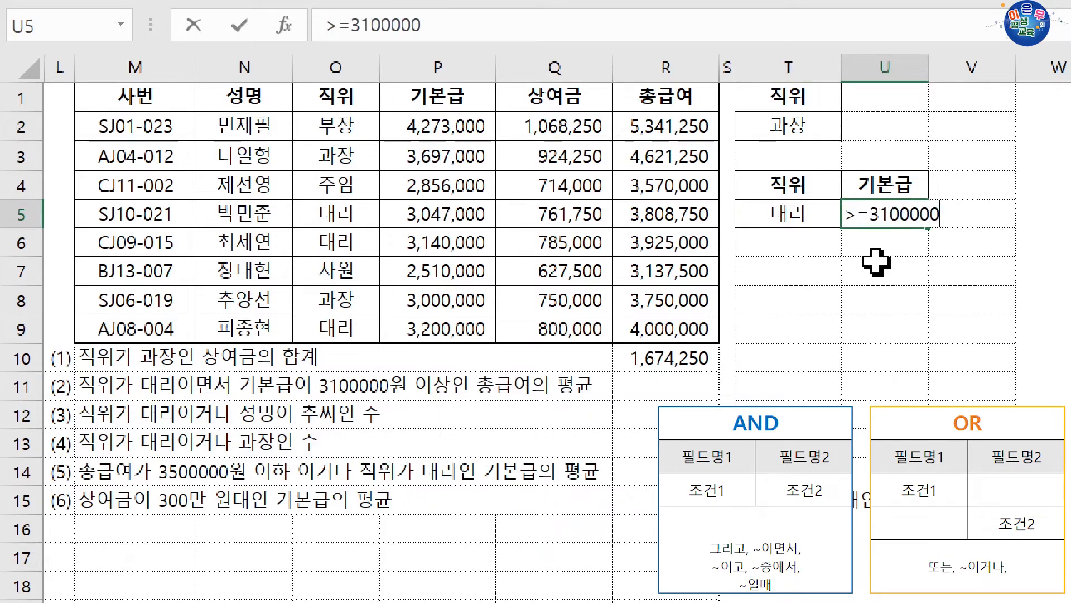
key("Return")
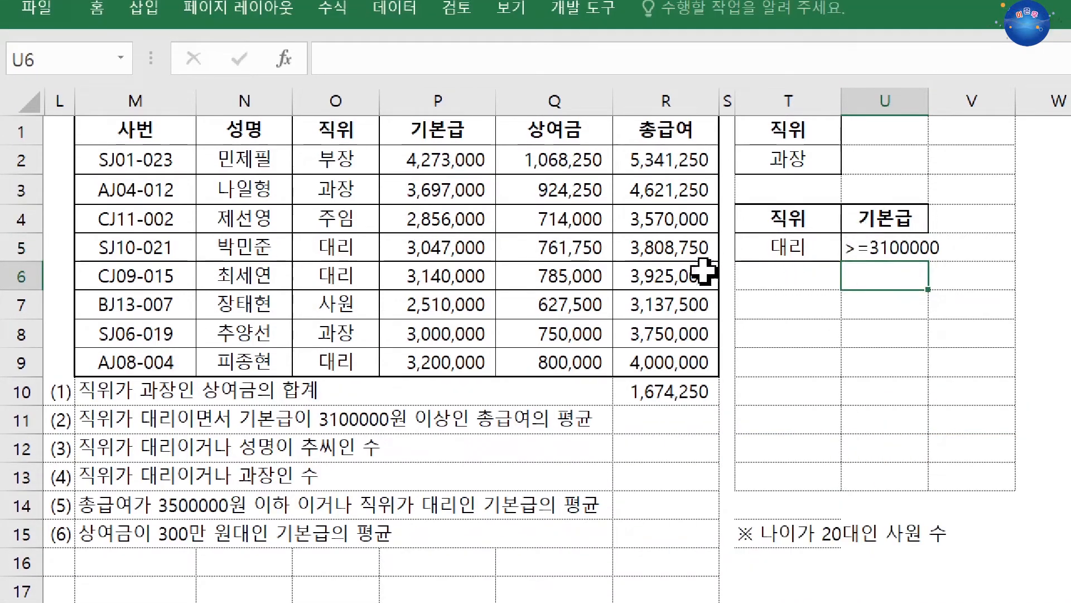
Start a DAVERAGE formula in R11 for the average 총급여 question and open its function arguments
left_click(639, 422)
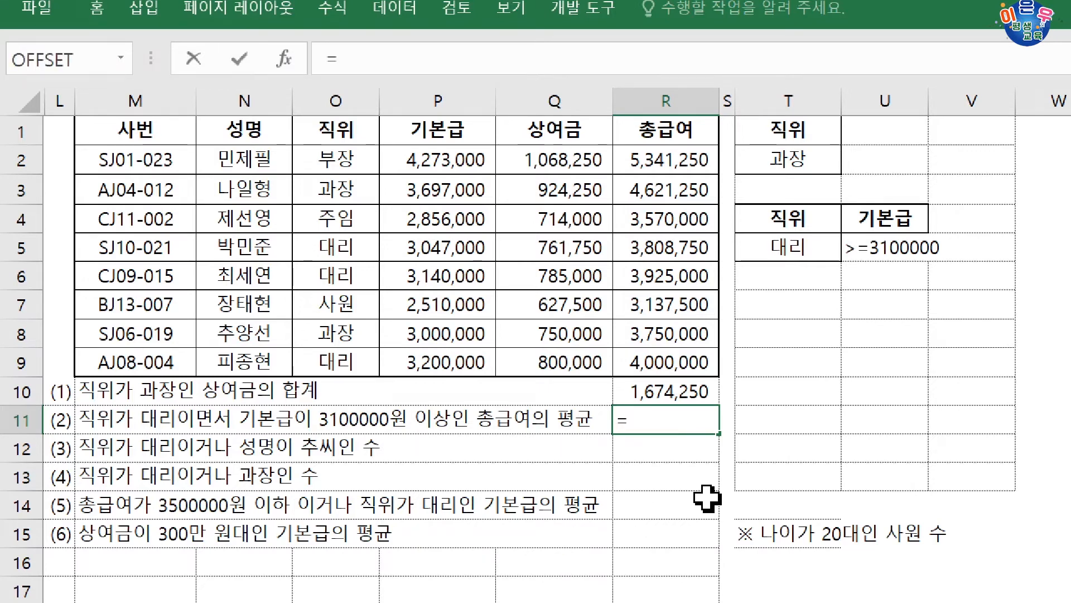
key("BackSpace")
type("dav")
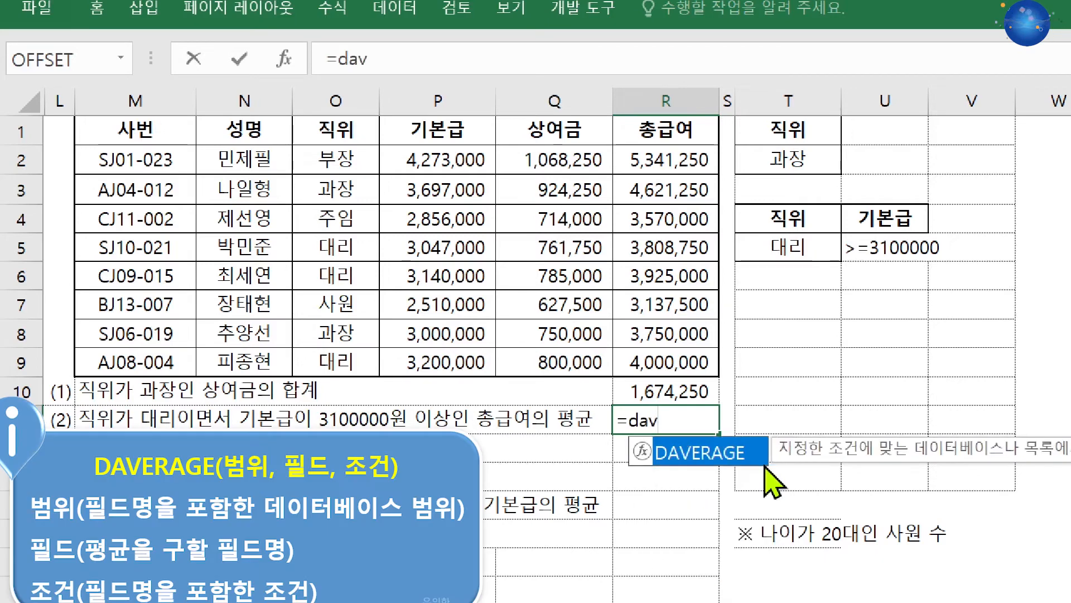
double_click(763, 463)
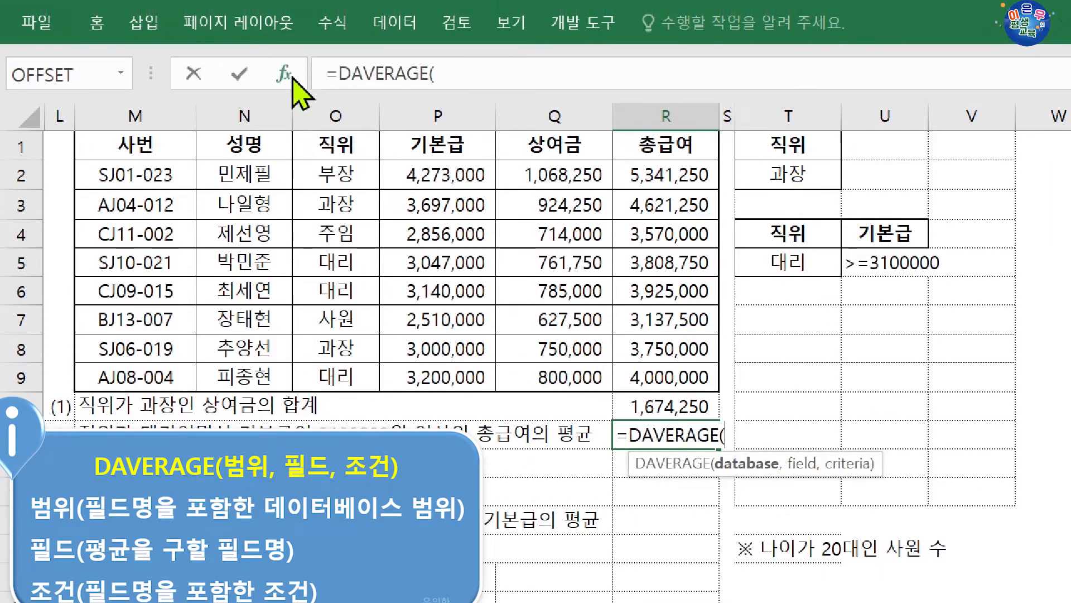
left_click(284, 59)
Set the DAVERAGE Database argument to M1:R9 and the Field argument to R1, the 총급여 header
left_click_drag(372, 180, 407, 430)
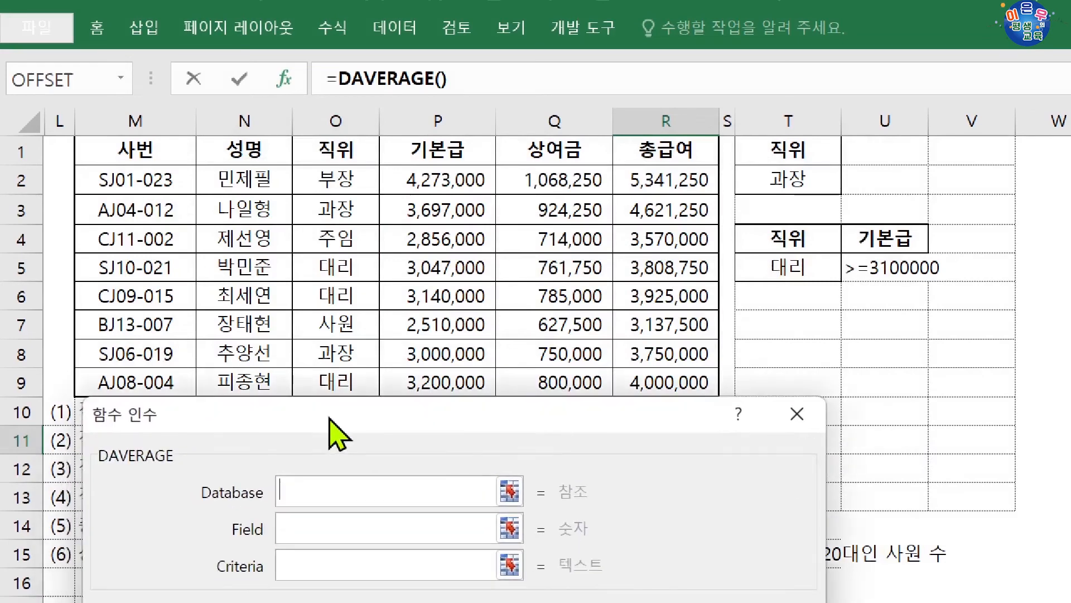
left_click_drag(153, 158, 670, 384)
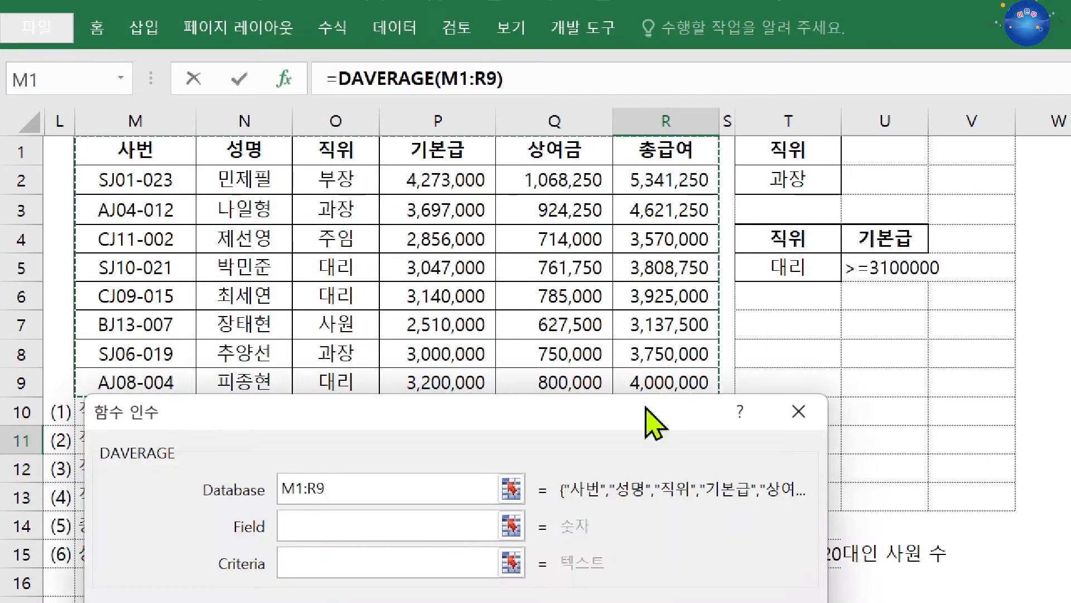
left_click(385, 529)
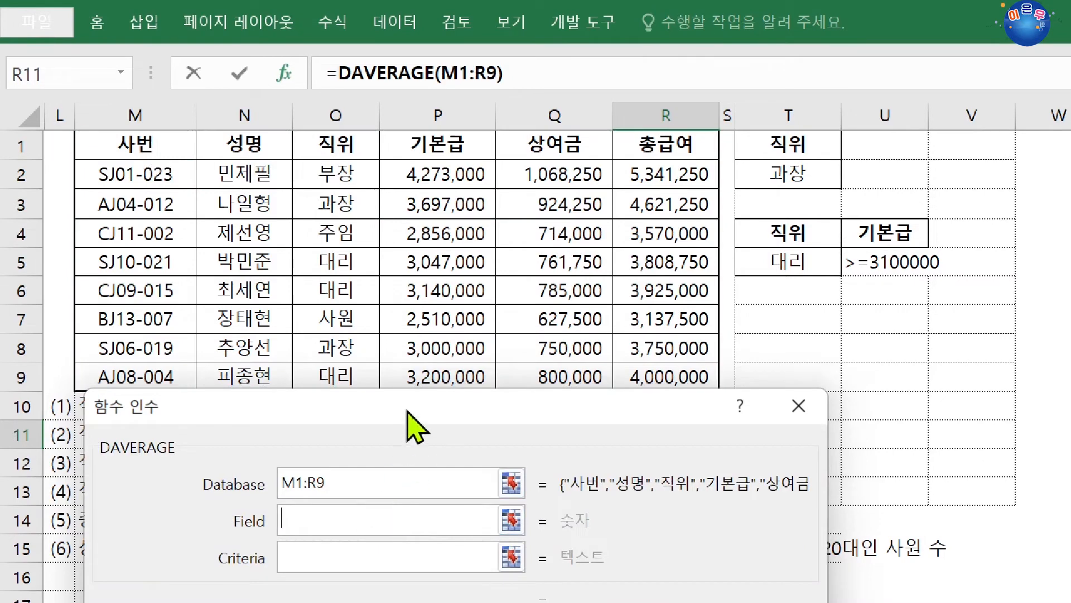
left_click_drag(416, 412, 414, 495)
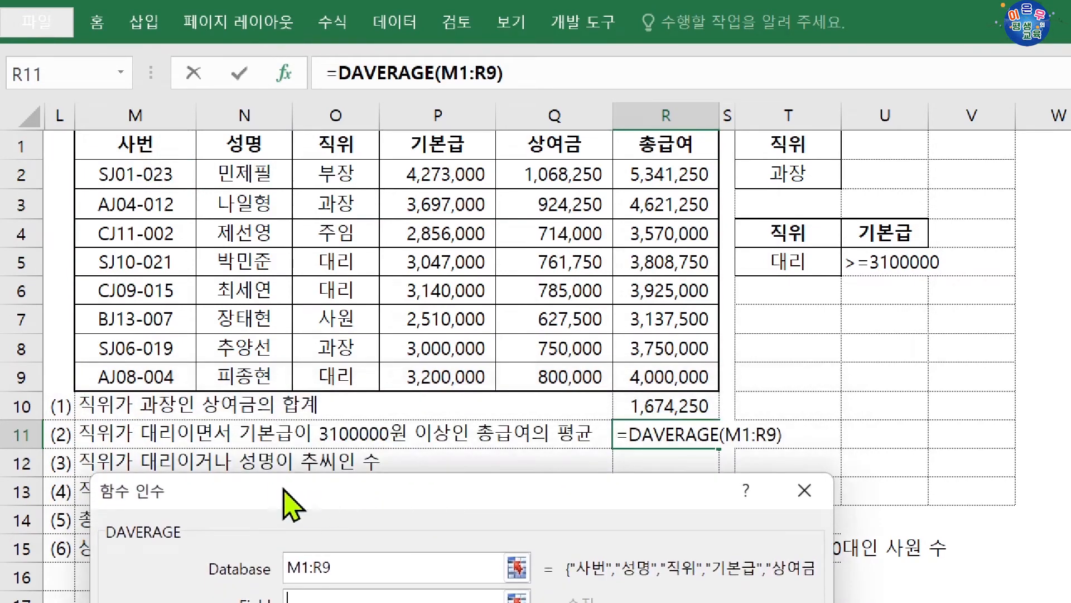
left_click_drag(300, 488, 310, 460)
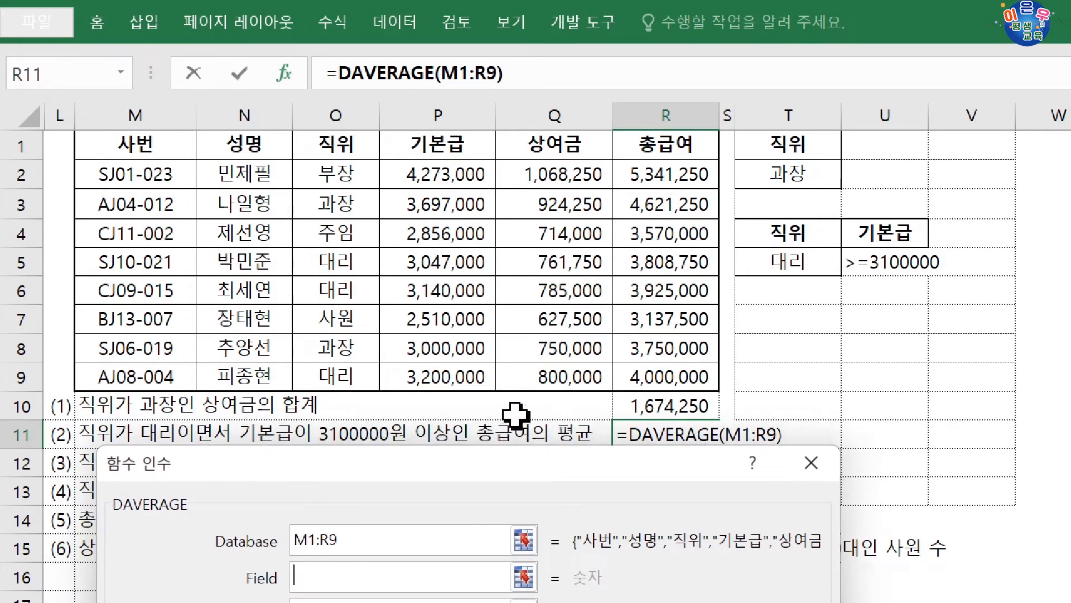
left_click(656, 145)
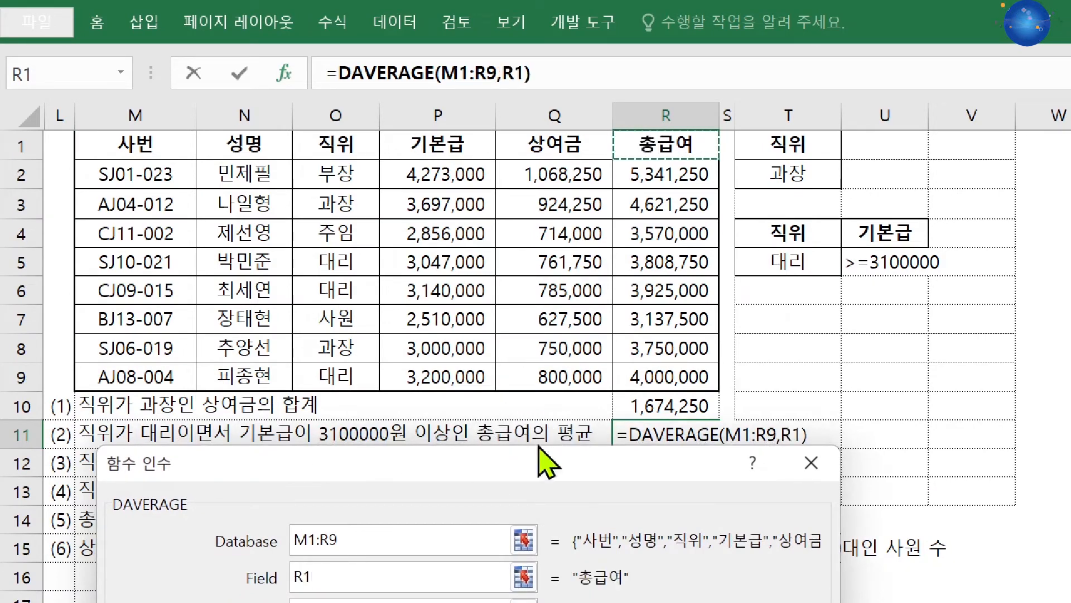
Set the DAVERAGE Criteria argument to T4:U5 and commit the formula in R11
left_click_drag(535, 464, 533, 405)
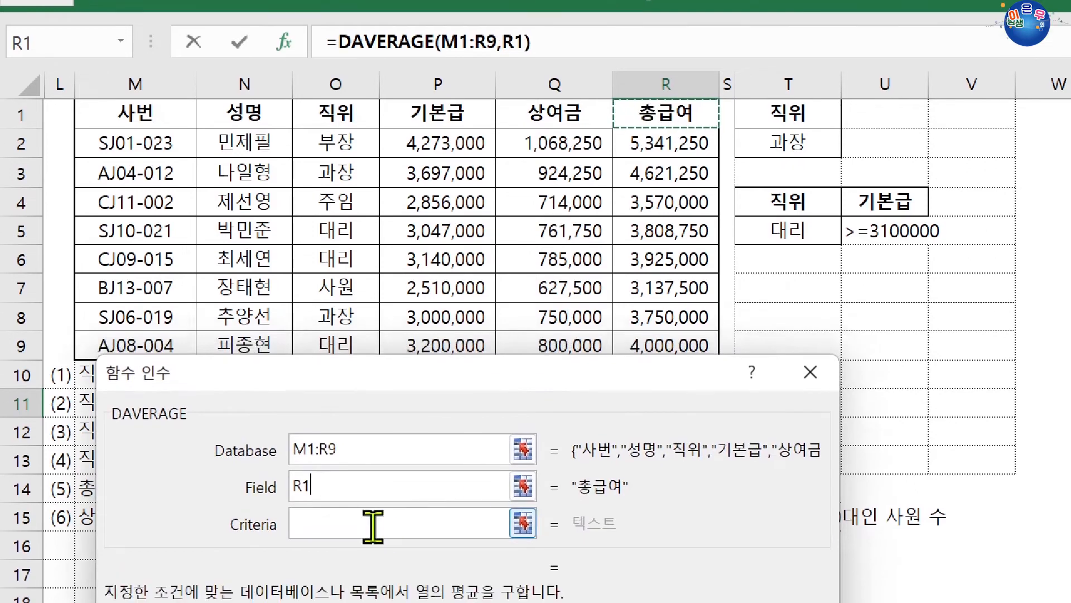
left_click(373, 560)
left_click_drag(818, 212, 870, 229)
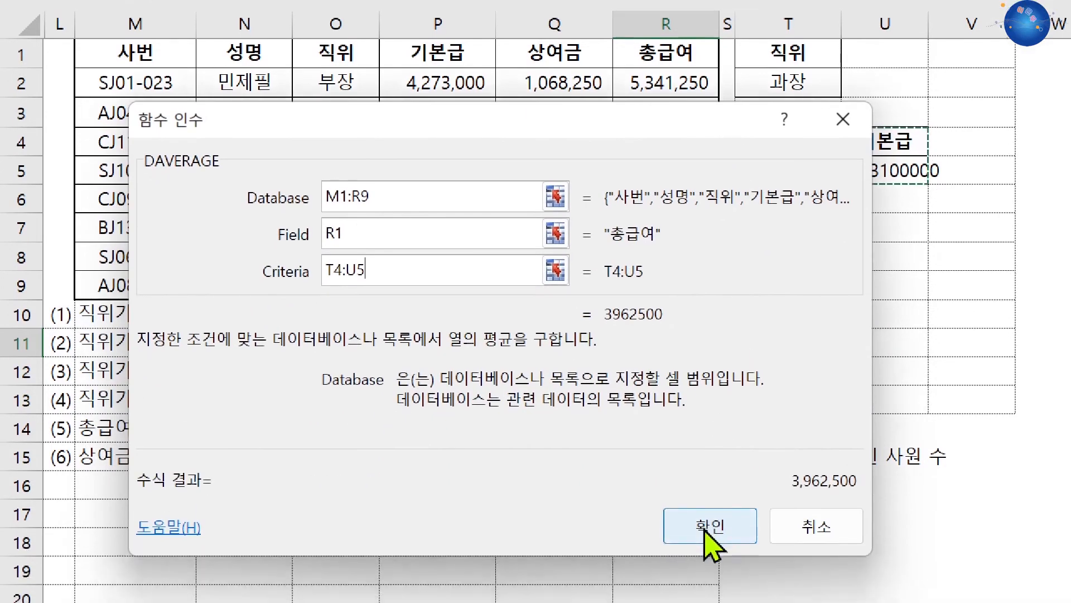
left_click(710, 527)
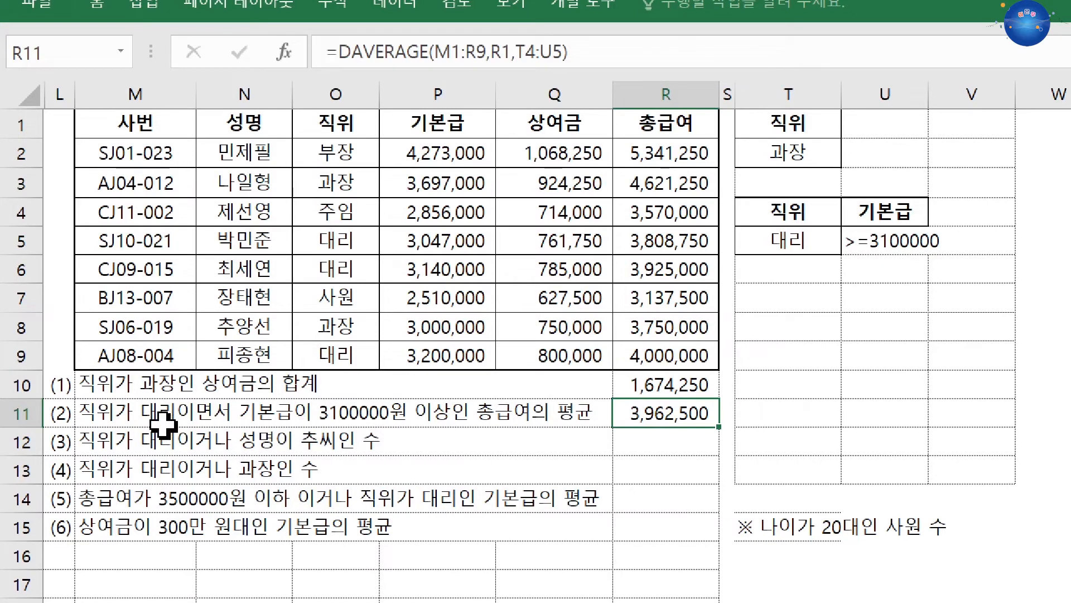
Compare the 직위 and 기본급 values of the 대리 rows 5, 6 and 9 with the criteria in T4:U5
left_click_drag(306, 241, 675, 241)
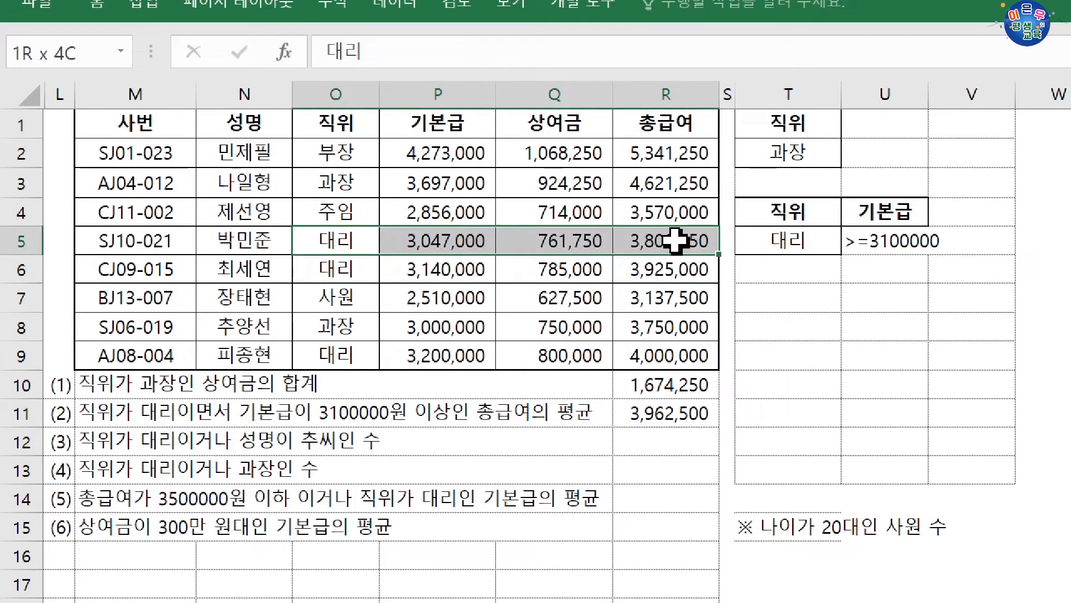
left_click_drag(676, 241, 485, 268)
left_click_drag(341, 355, 464, 355, "ctrl")
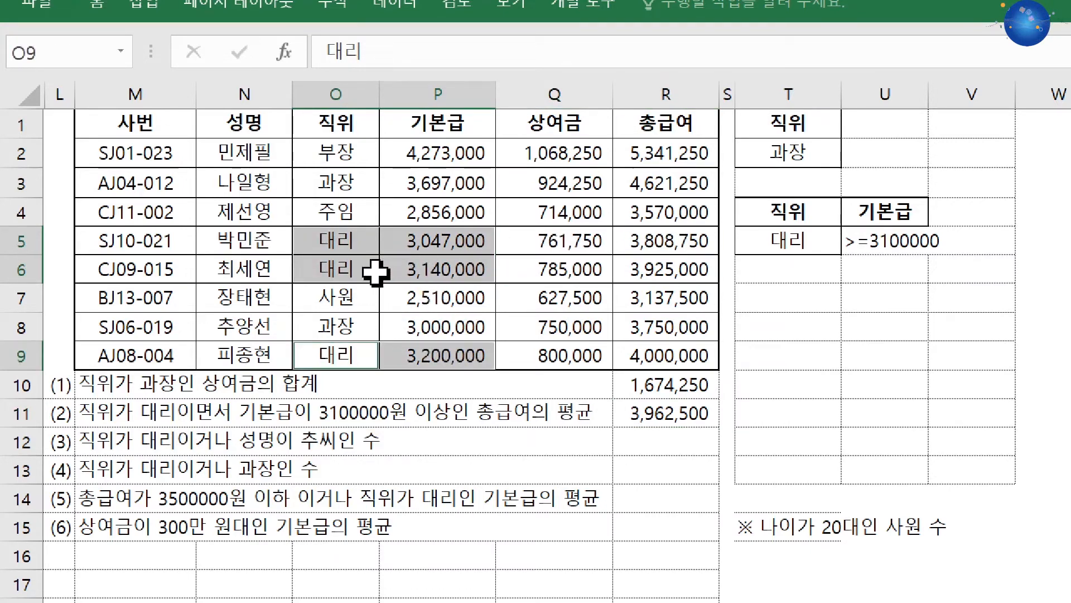
Check the 대리 rows 6 and 9 against the 기본급 condition and inspect their 총급여 values in R6 and R9
left_click_drag(374, 272, 471, 273)
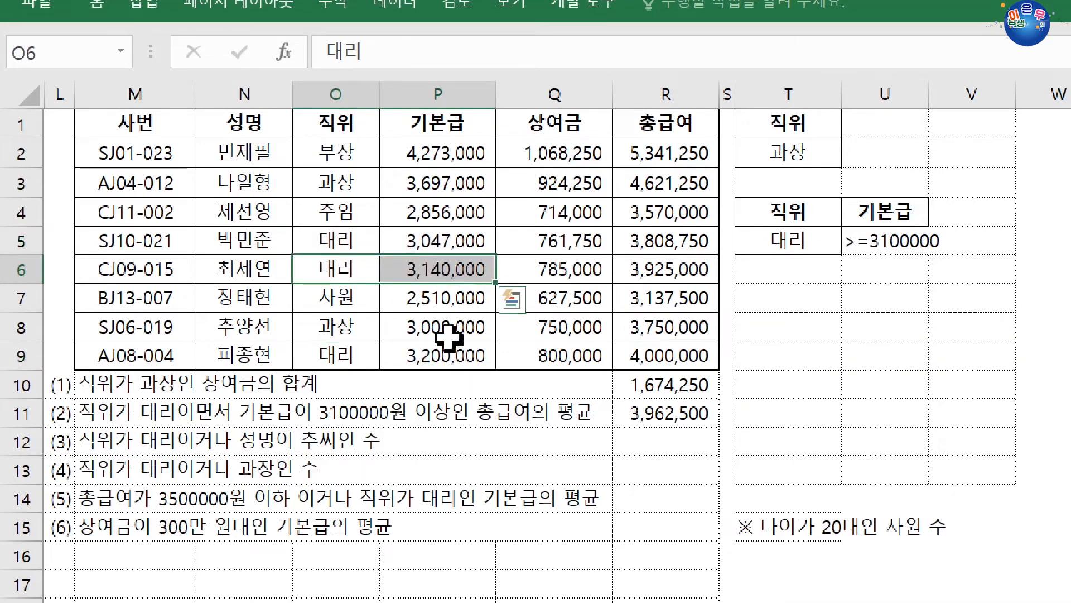
left_click(424, 358, "ctrl")
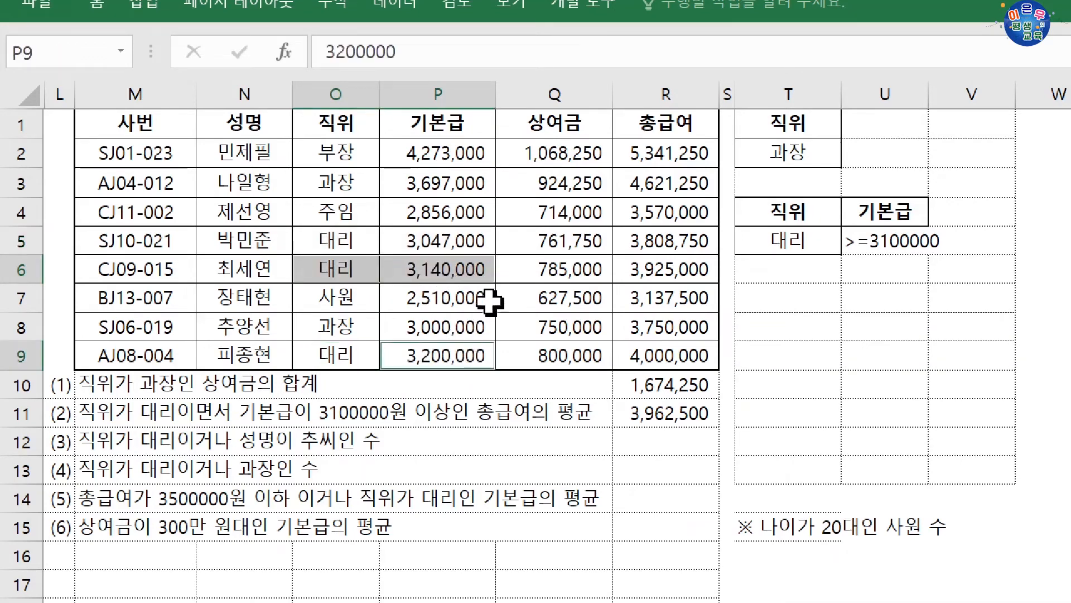
left_click(661, 270)
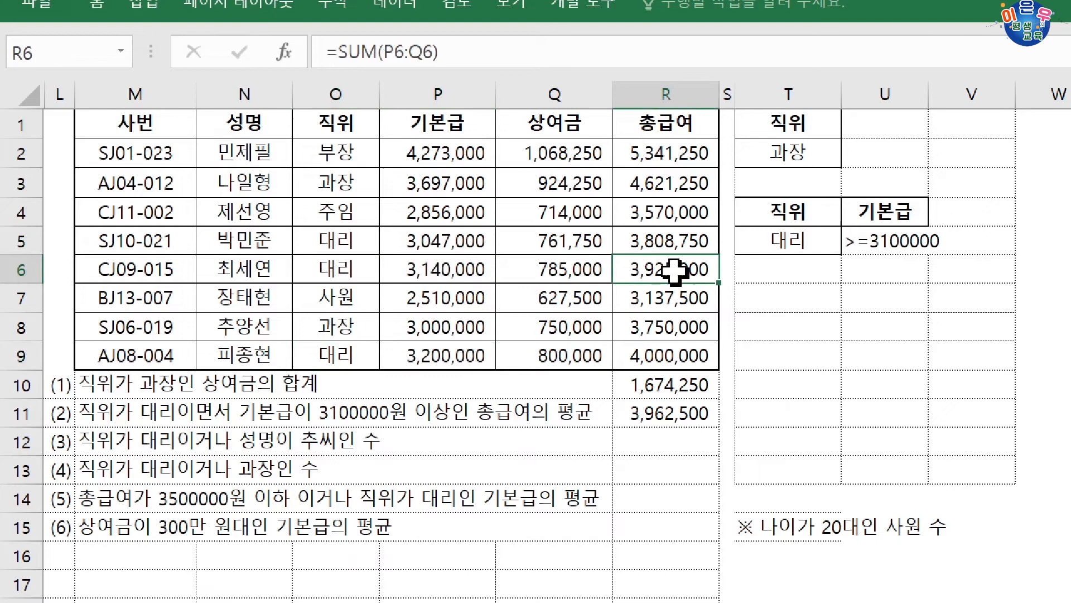
left_click(654, 366, "ctrl")
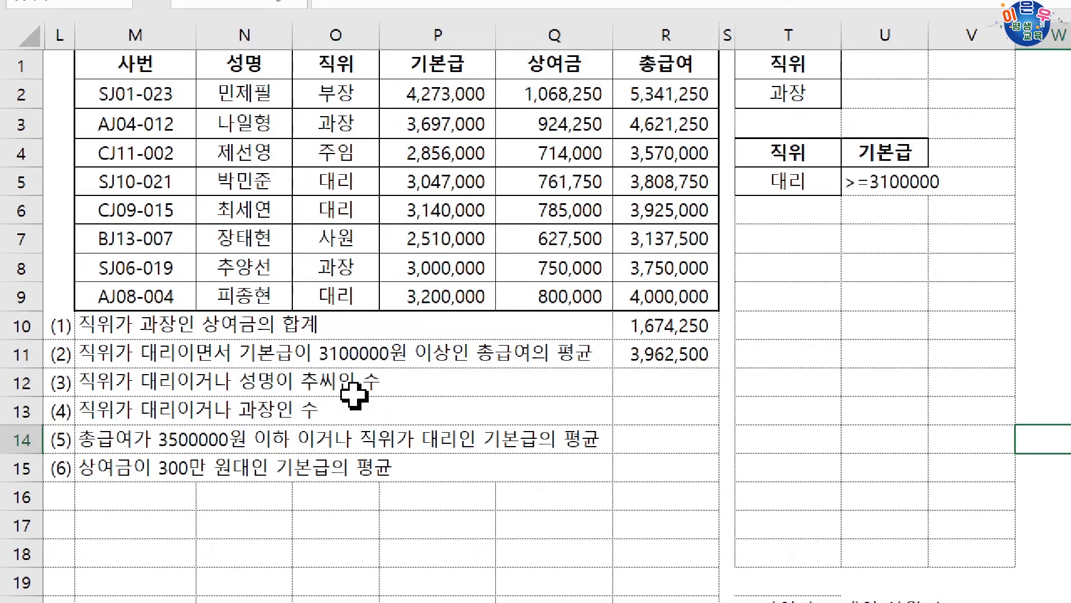
Copy the 직위 header to T7, the value 대리 to T8 and the 성명 header to U7 for question (3)
left_click(351, 70)
left_click_drag(352, 83, 815, 247)
left_click(349, 186)
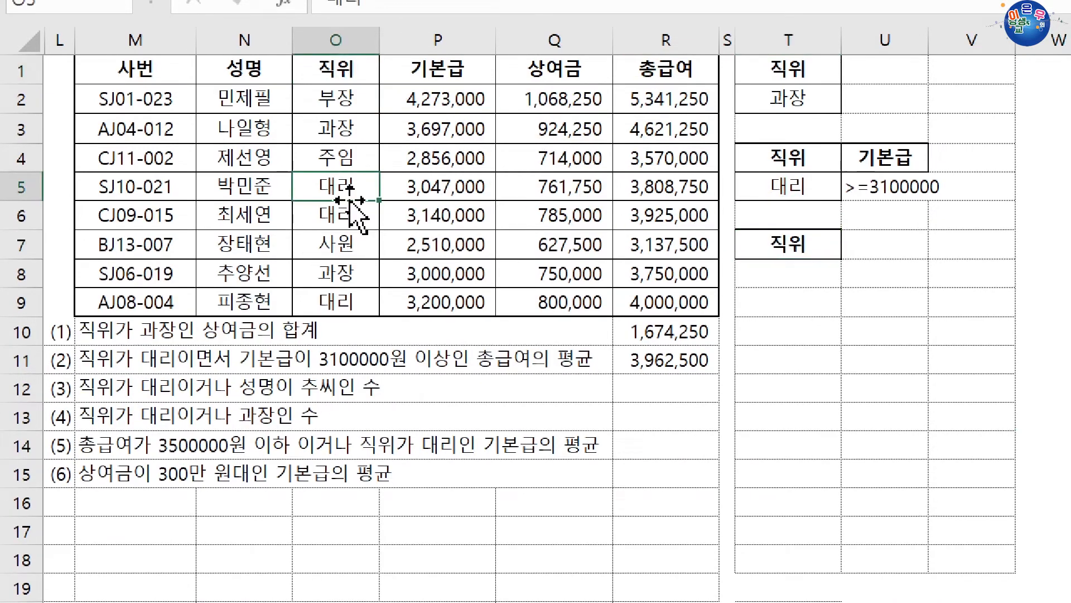
left_click_drag(353, 201, 795, 275)
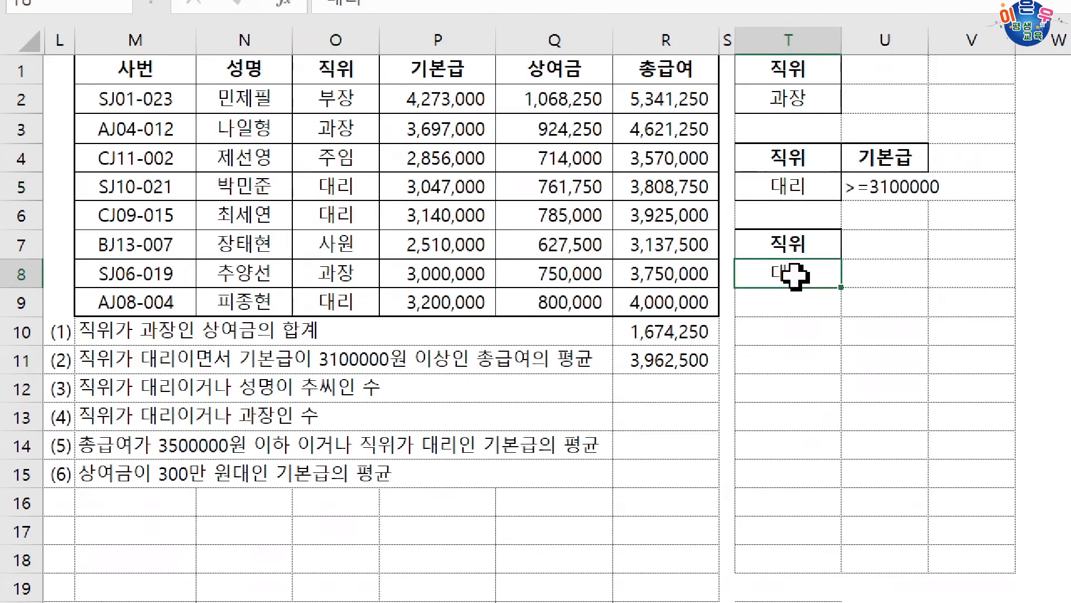
left_click(279, 76)
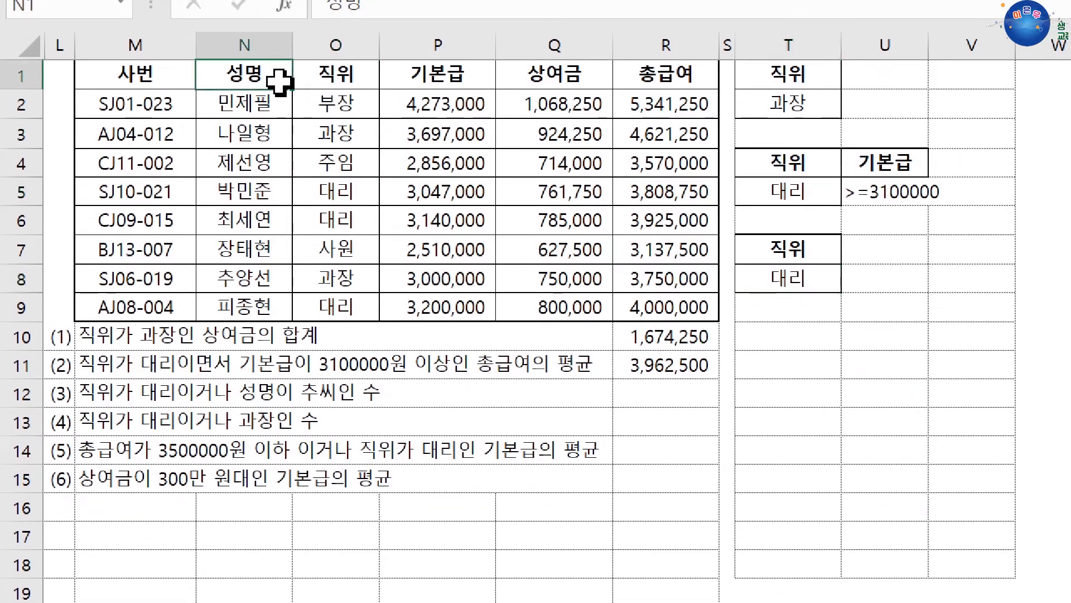
left_click_drag(281, 90, 915, 256)
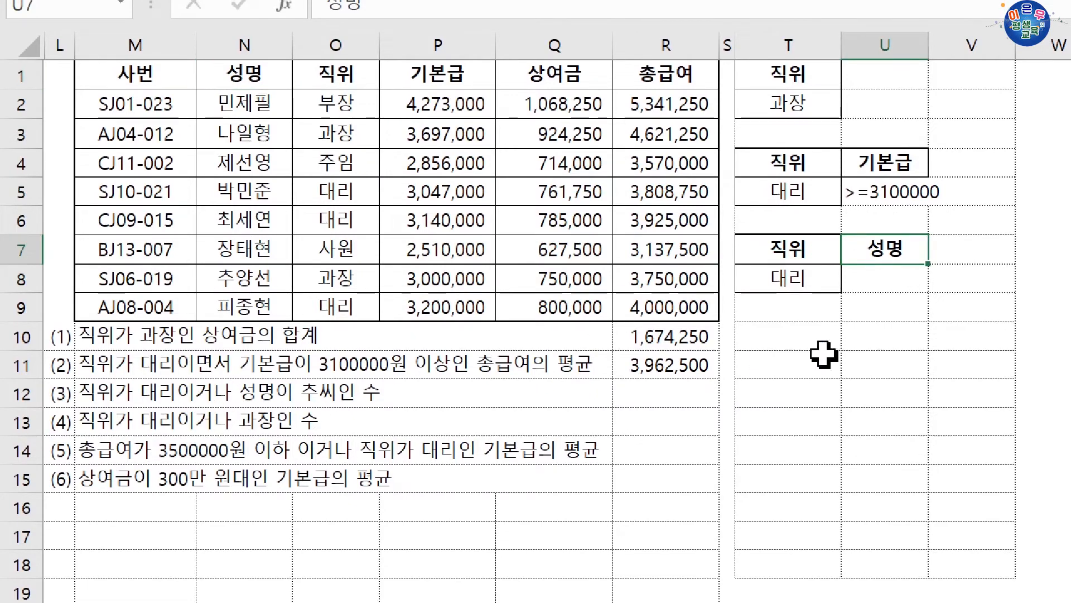
Enter the criterion 추* in U9, one row below 대리, and review rows 8 and 9 as an OR condition
left_click_drag(807, 288, 864, 279)
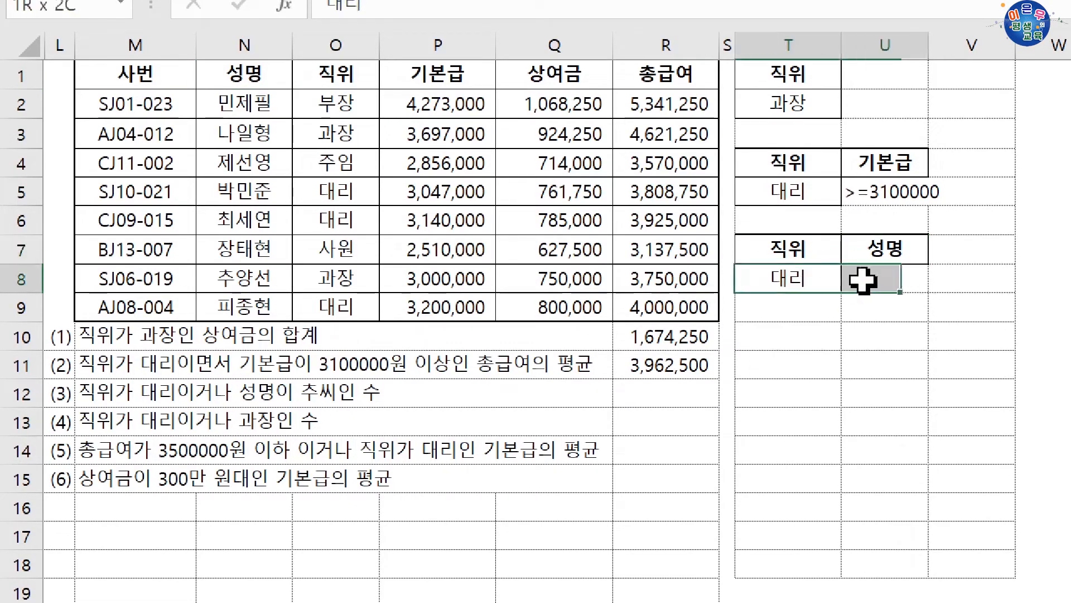
left_click(857, 309)
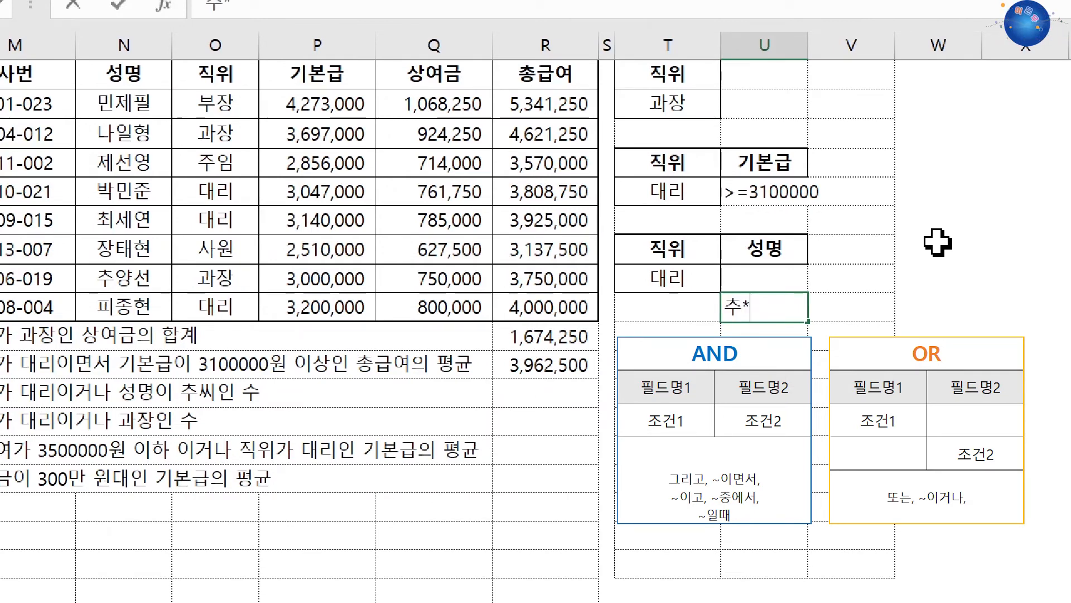
key("Return")
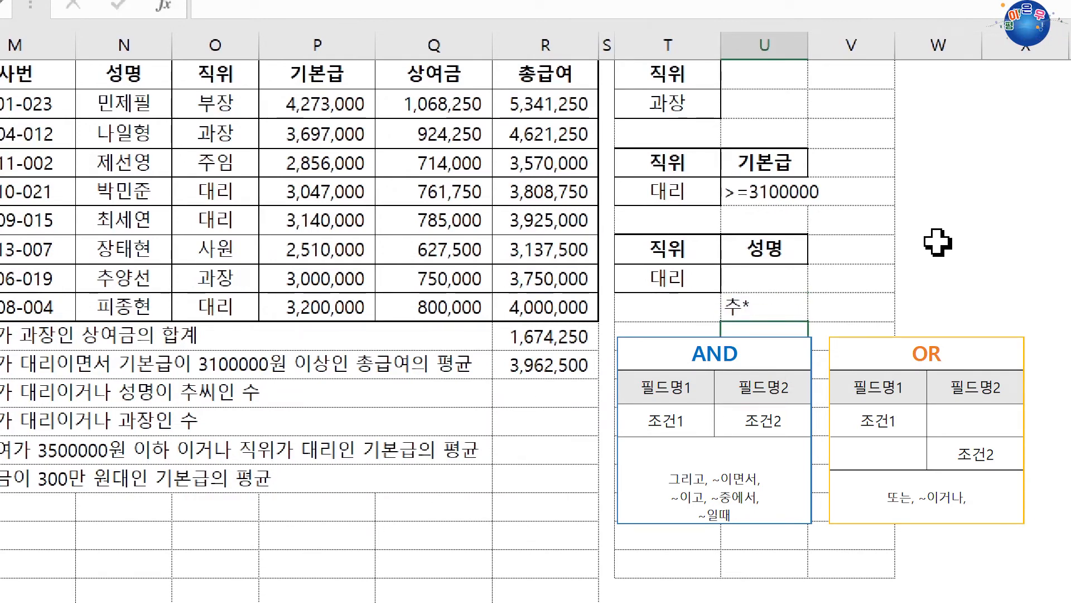
left_click_drag(664, 288, 739, 286)
left_click(690, 313)
left_click_drag(690, 314, 782, 301)
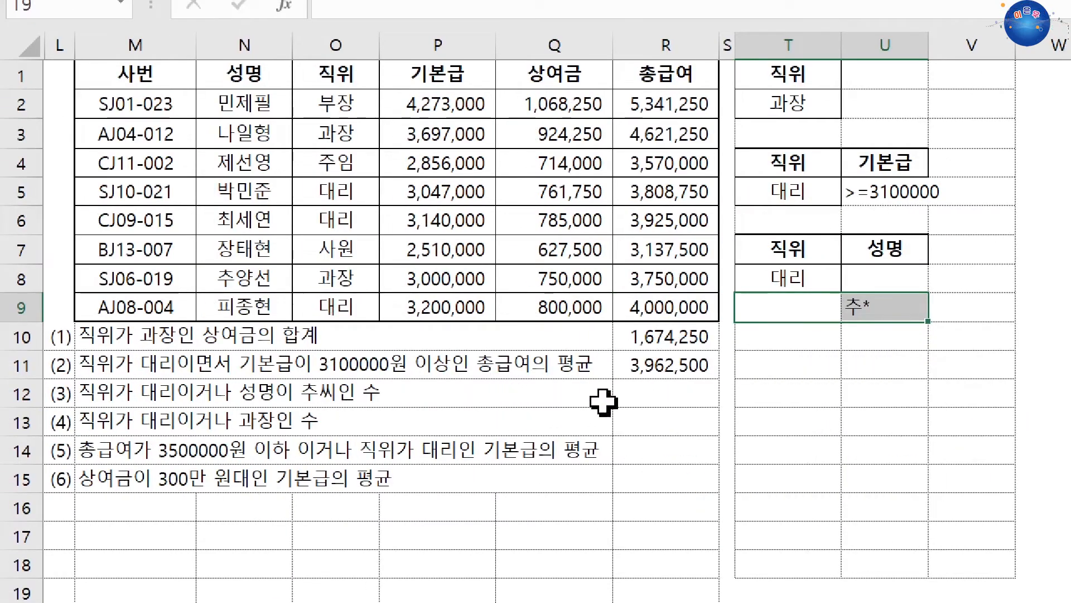
Start a DCOUNT formula in R12 for question (3) and open its function arguments clear of the salary table
left_click(635, 395)
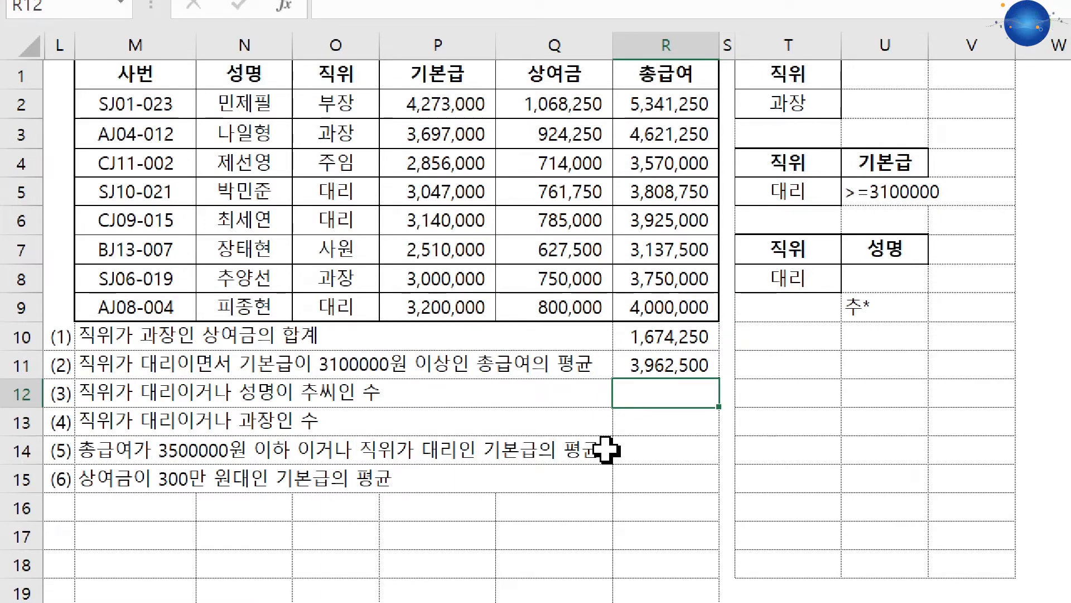
type("=ㅇ")
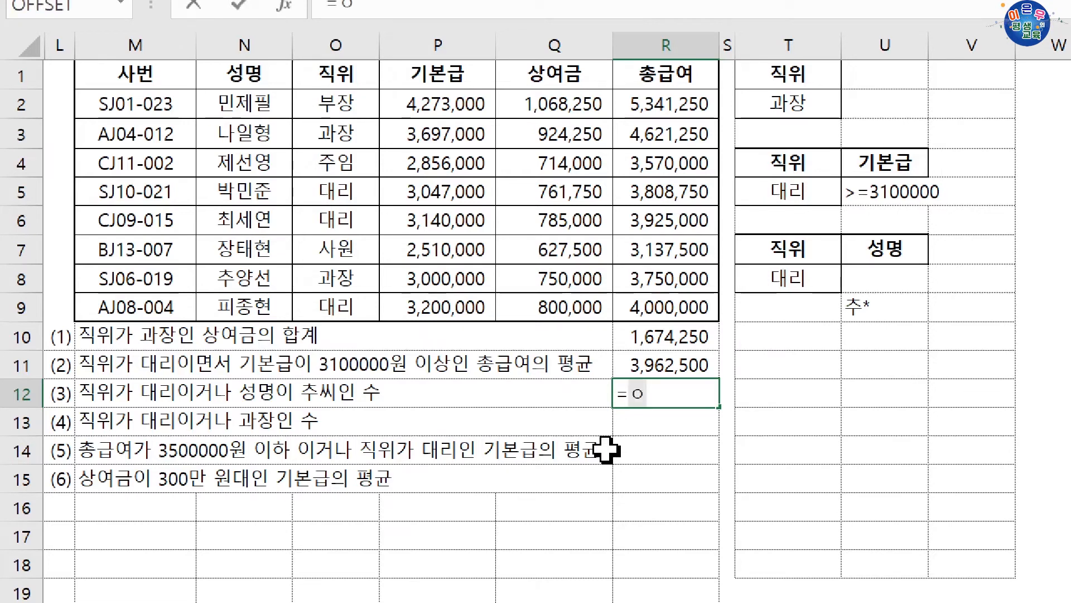
key("BackSpace")
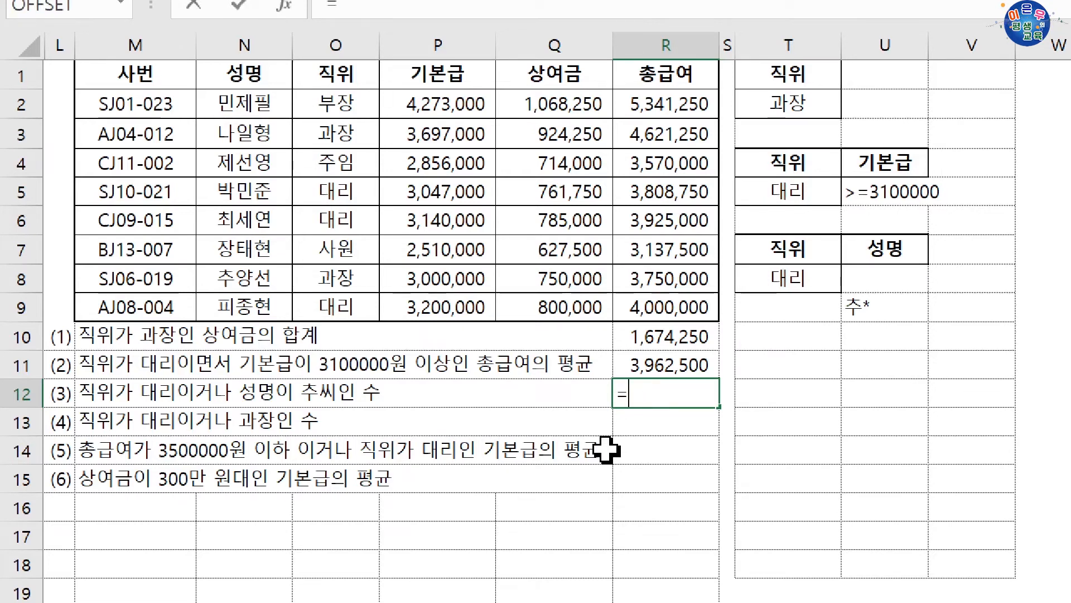
key("Hangul")
type("dco")
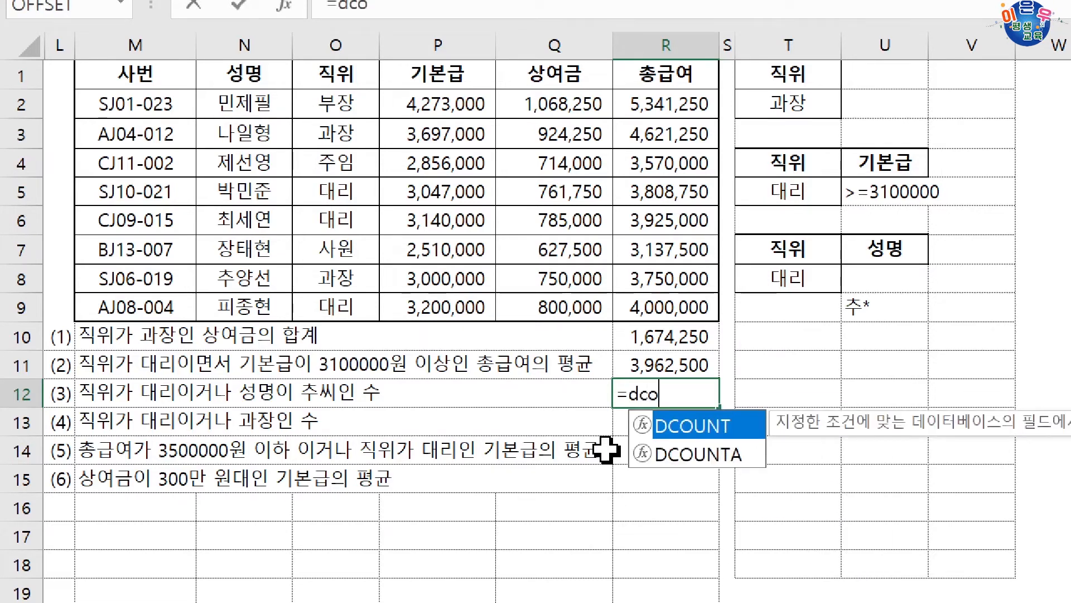
key("Tab")
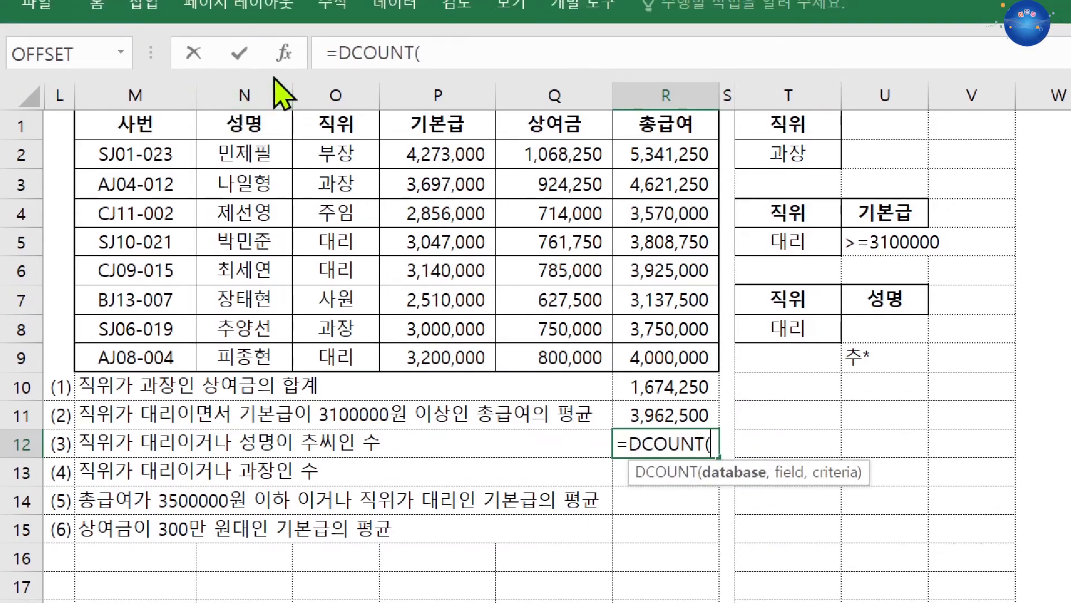
left_click(284, 7)
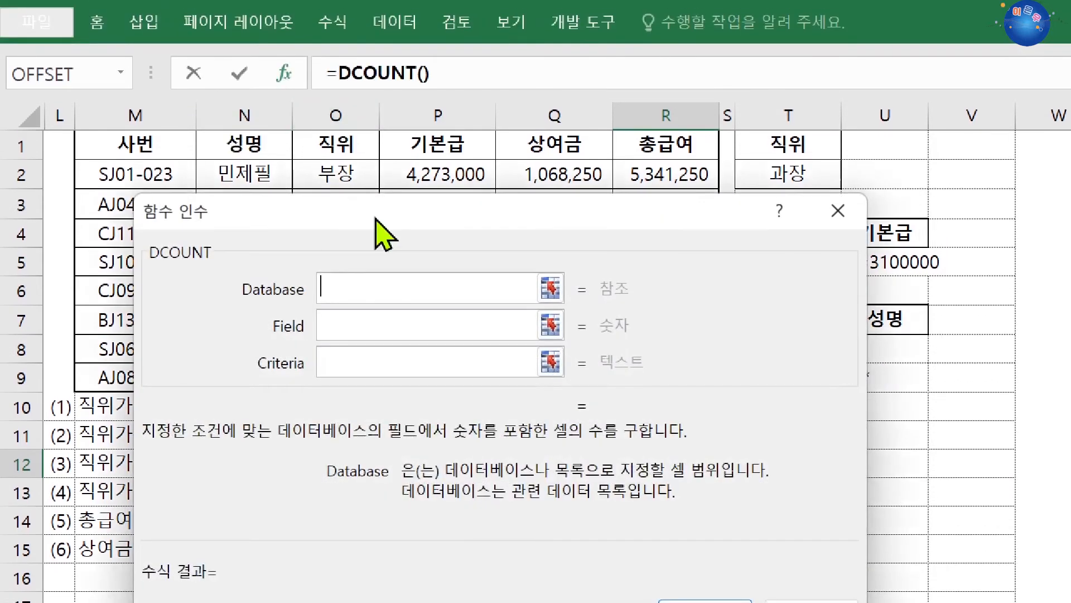
left_click_drag(376, 210, 357, 413)
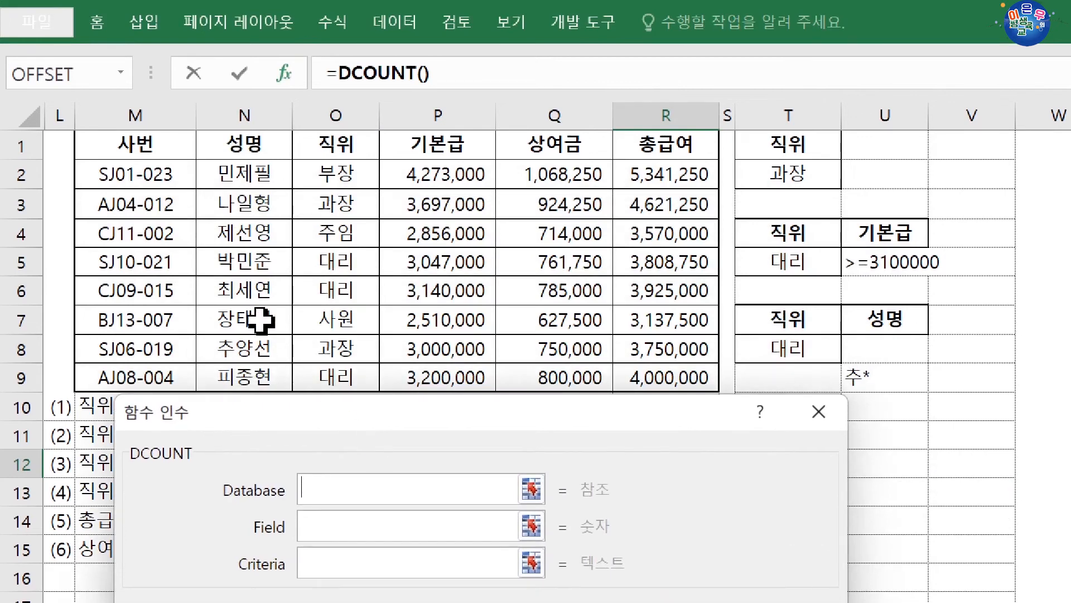
Set the DCOUNT Database argument to M1:R9 and the Field argument to P1, the 기본급 header
left_click_drag(159, 151, 656, 379)
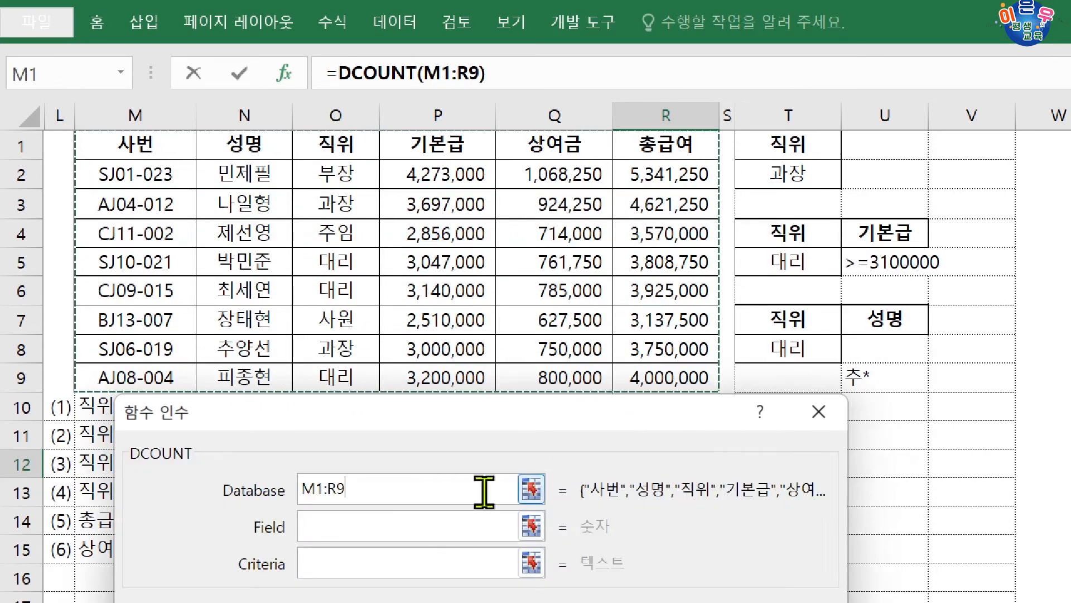
left_click(440, 522)
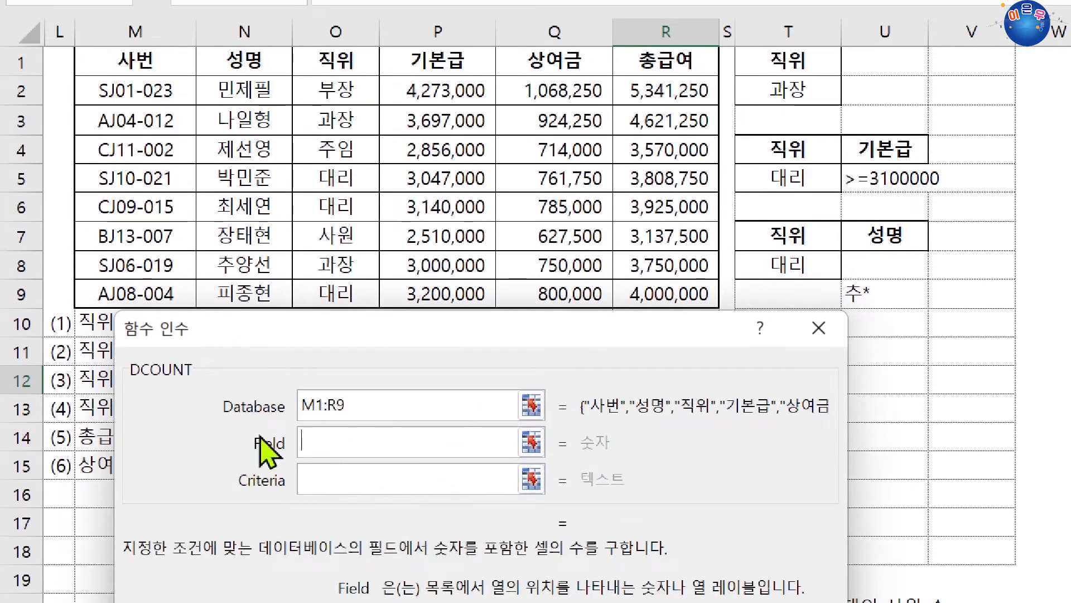
left_click_drag(378, 324, 370, 406)
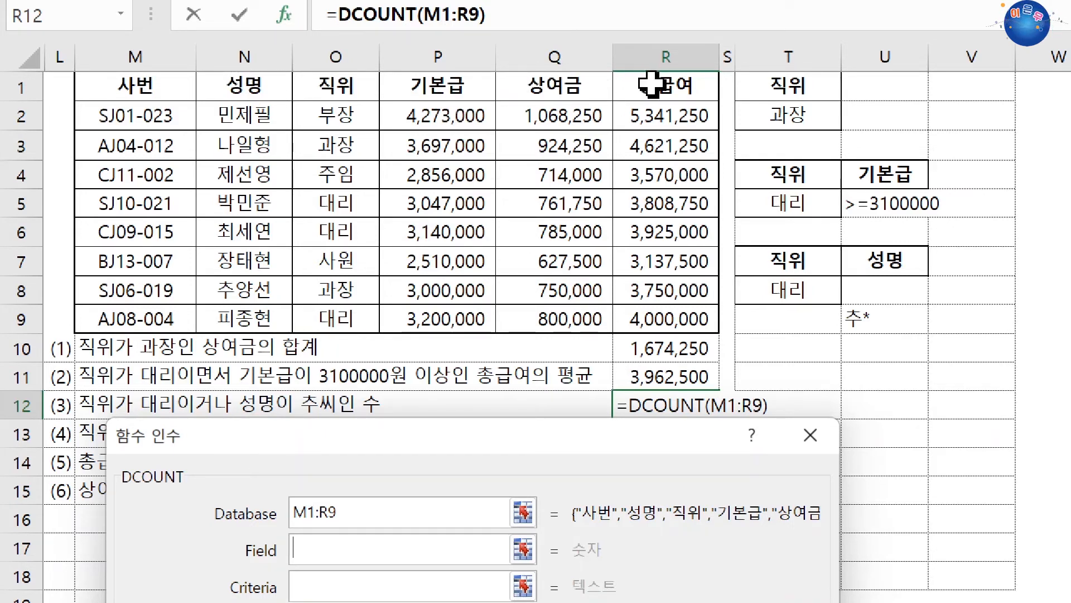
left_click(441, 79)
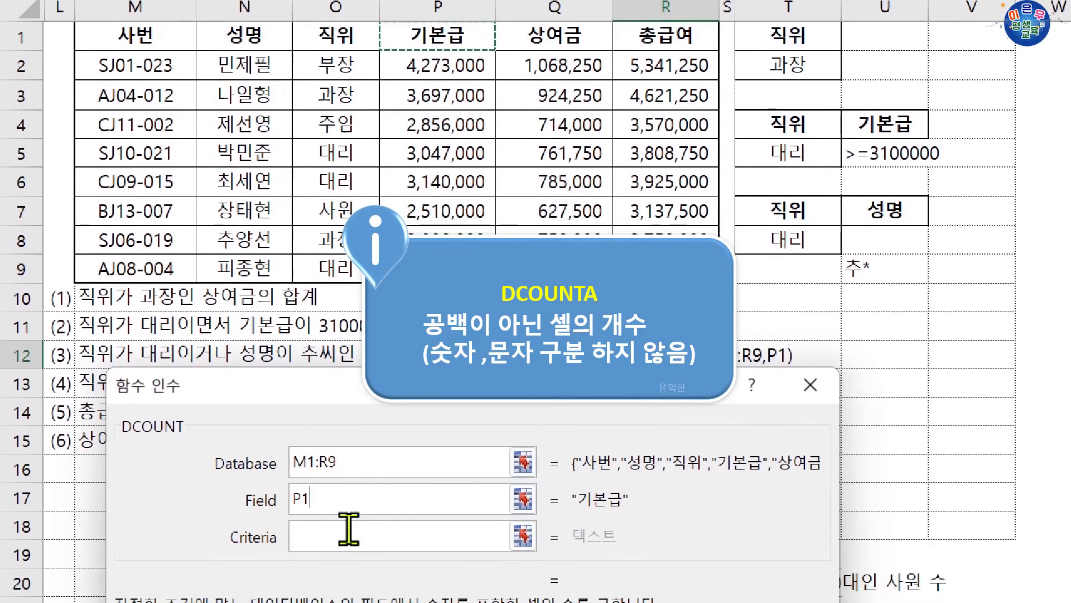
Set the DCOUNT Criteria argument to T7:U9 and commit the formula in R12
left_click(349, 586)
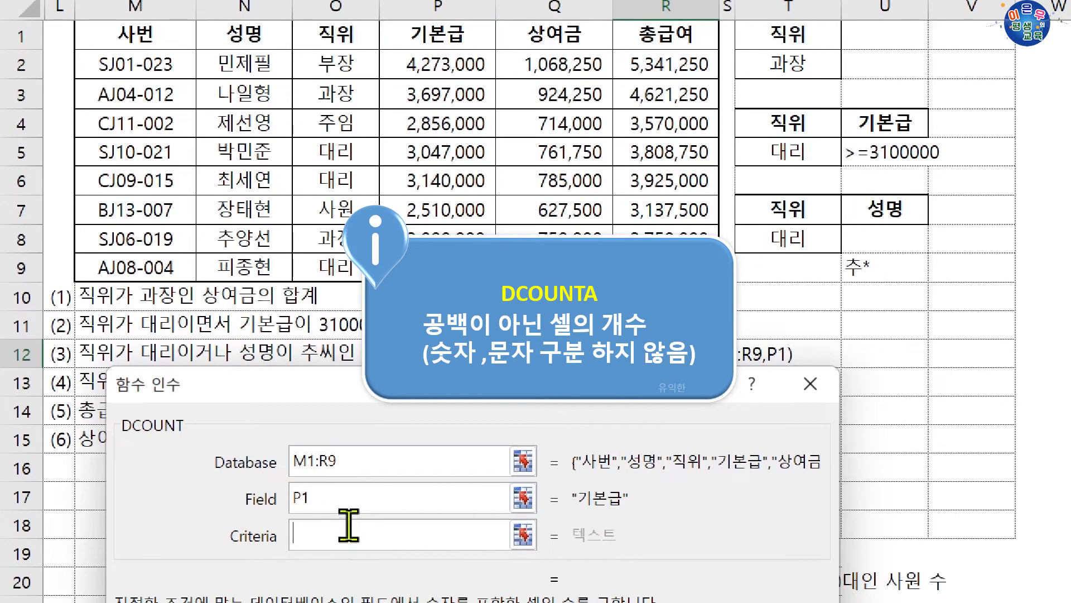
left_click_drag(787, 217, 867, 265)
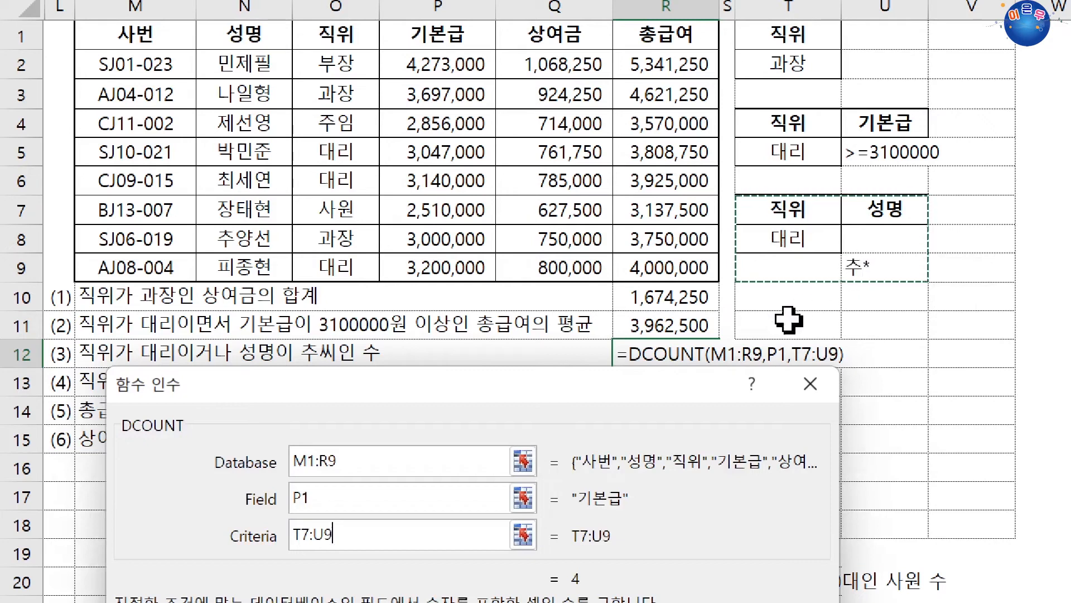
left_click_drag(695, 387, 722, 110)
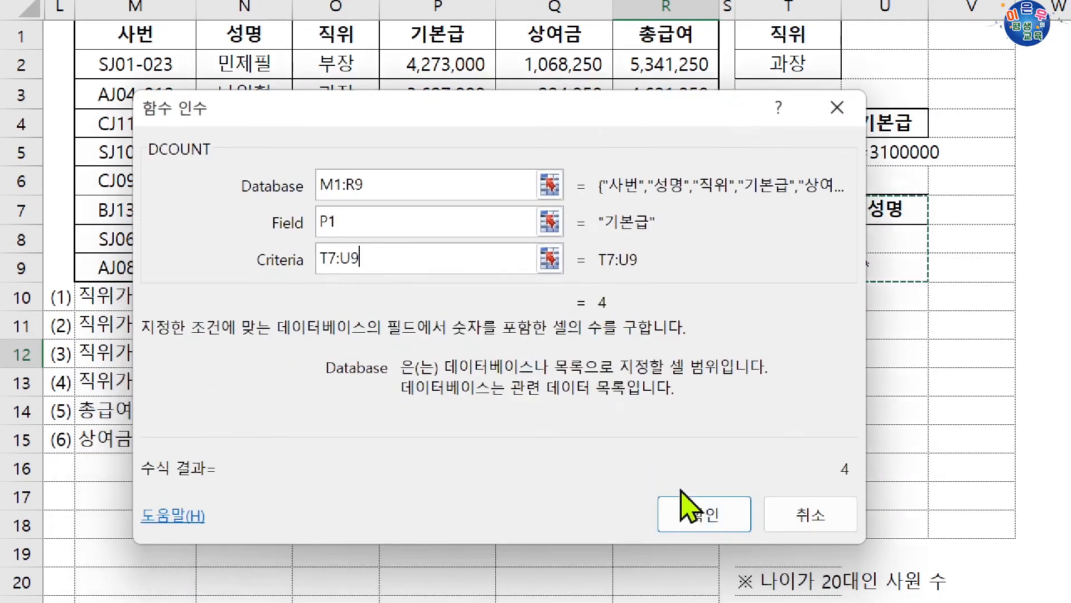
left_click(693, 514)
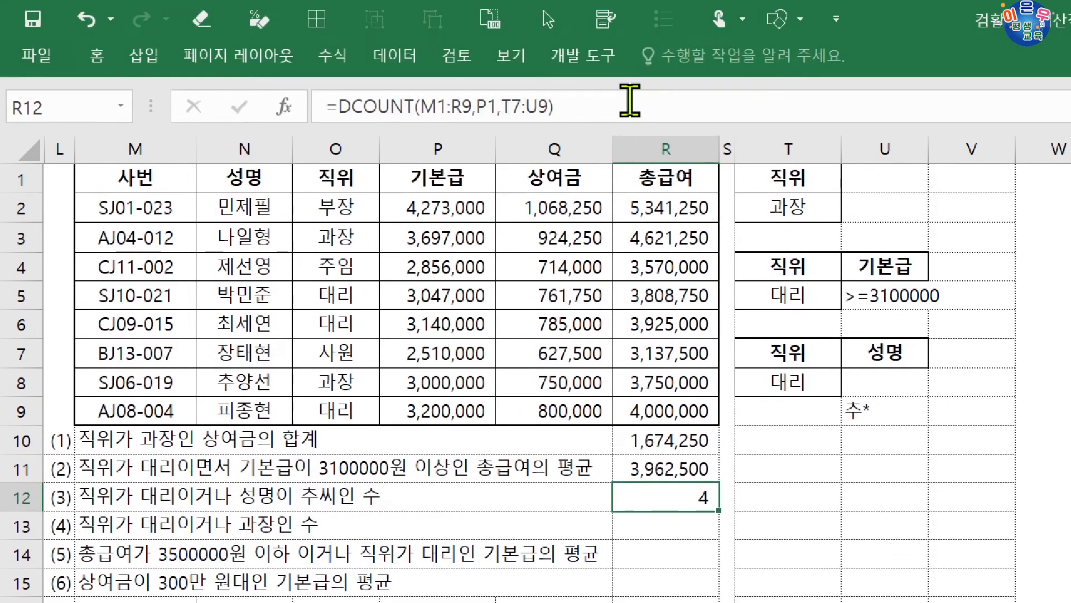
Append &"명" to the DCOUNT formula in R12 and check the cell
left_click(630, 101)
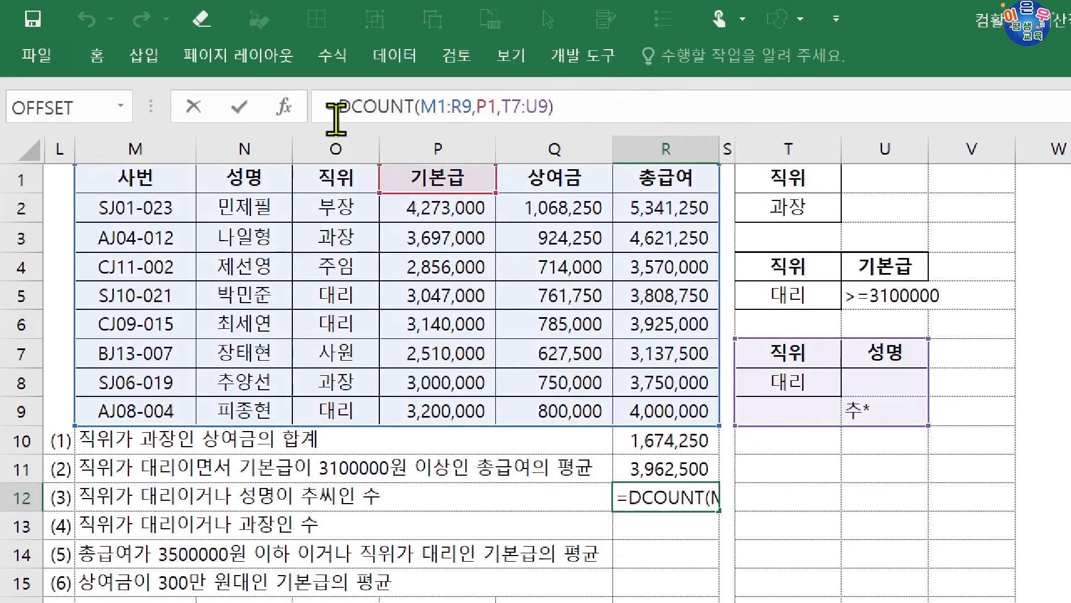
left_click(571, 108)
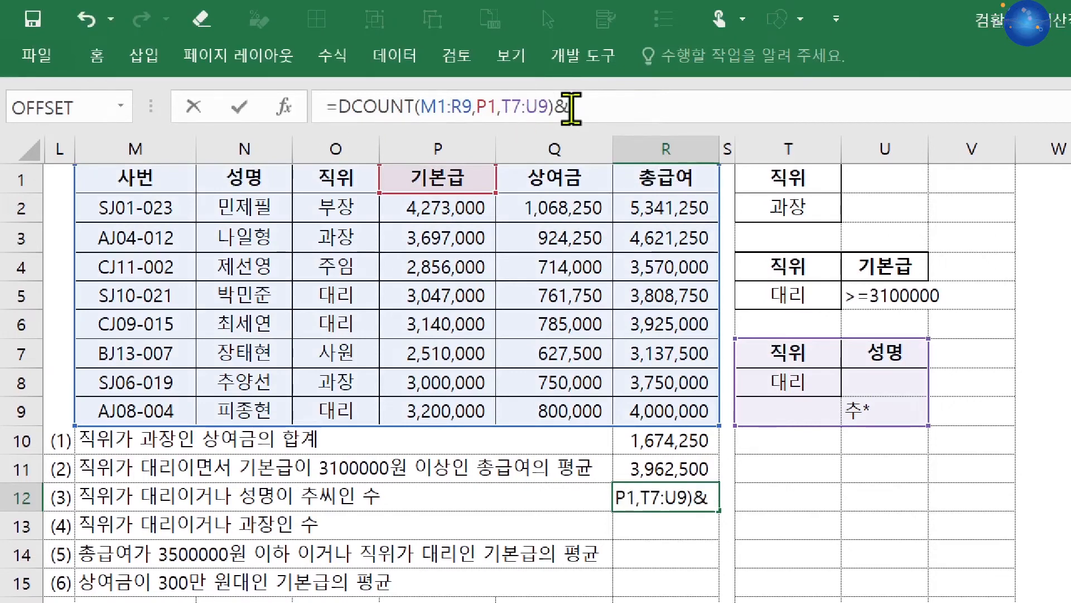
type("&")
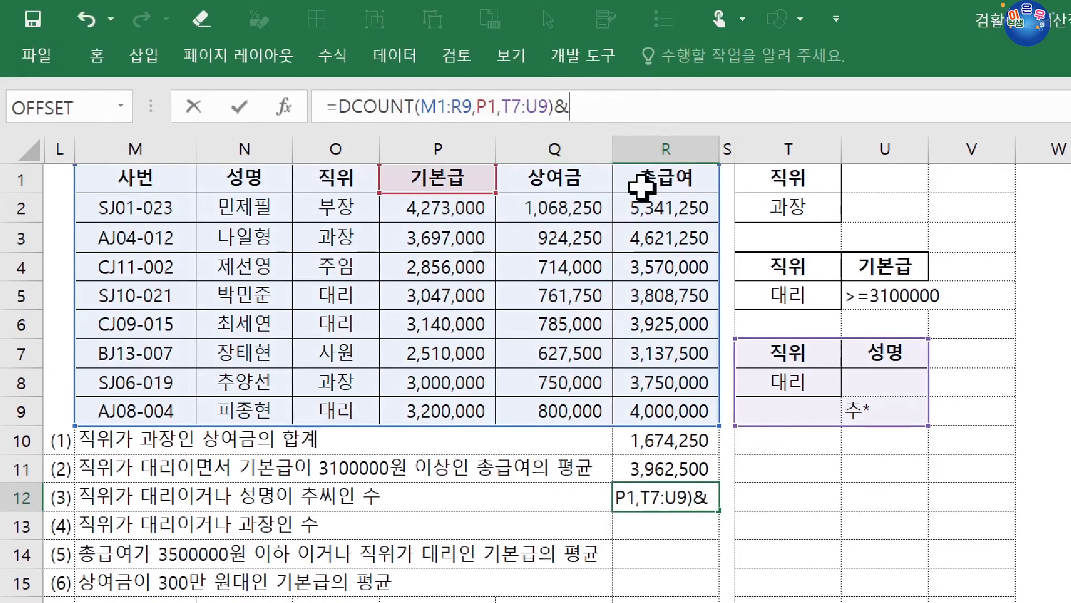
type("\"명\"")
key("Return")
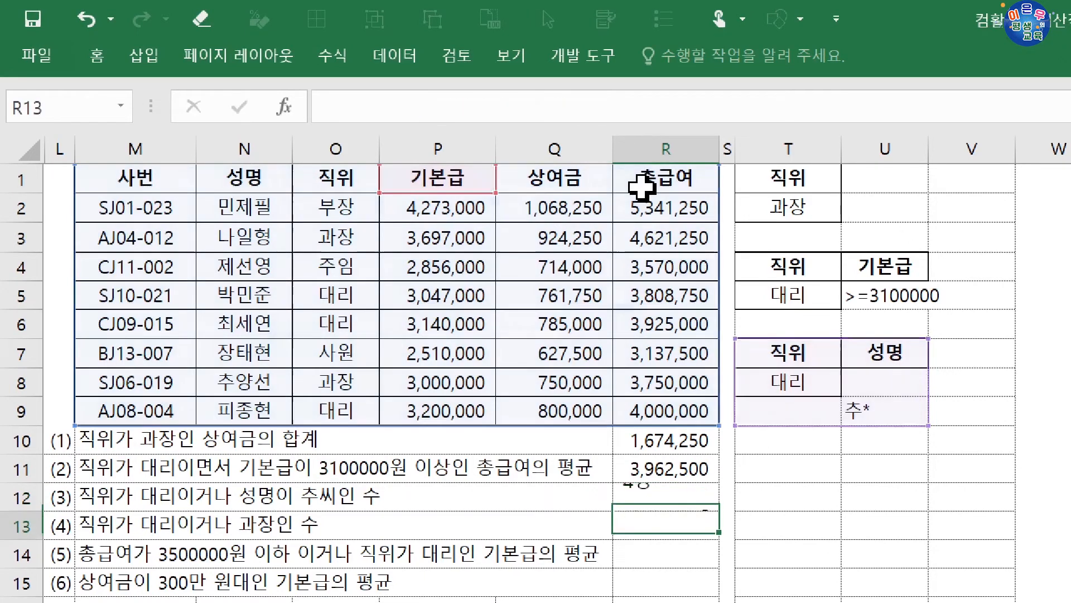
left_click(690, 494)
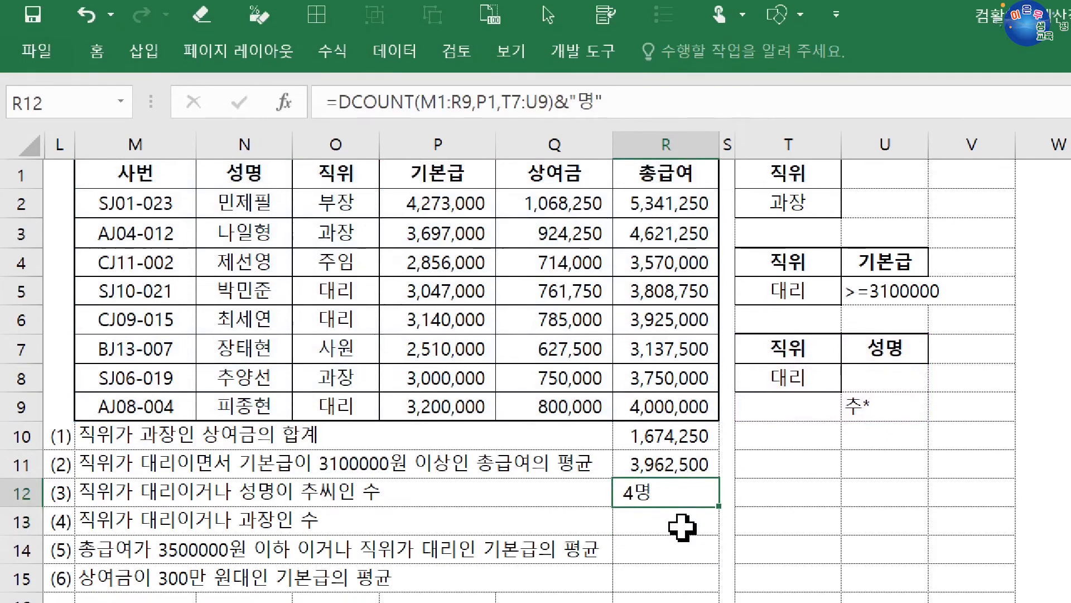
Begin question (4)'s criteria range by copying the 직위 header from O1 to T10 and 대리 from O5 to T11
left_click(686, 523)
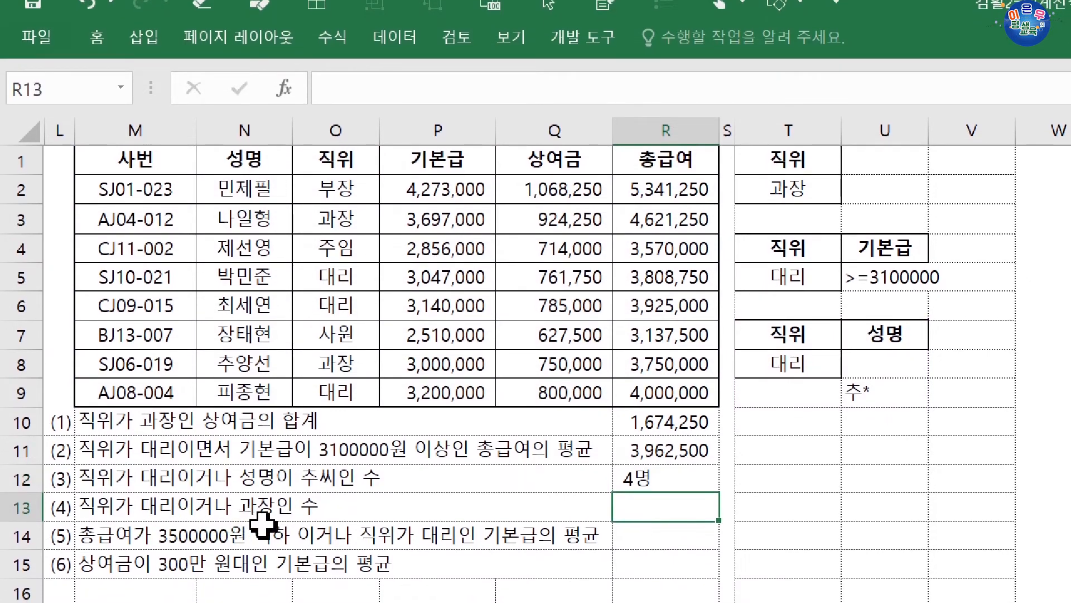
left_click(348, 154)
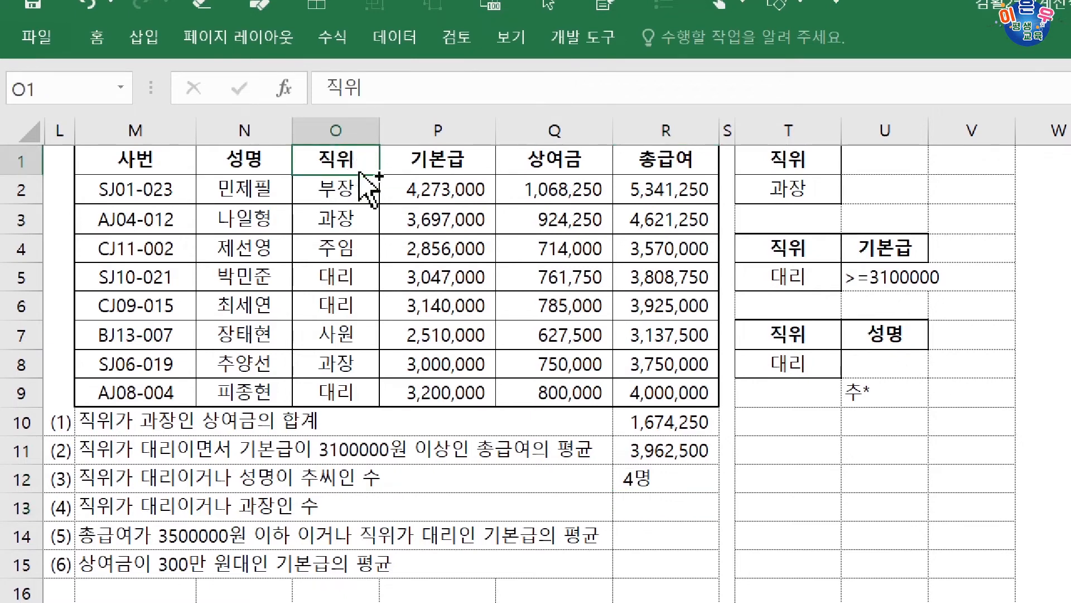
left_click_drag(365, 190, 775, 438)
left_click(362, 277)
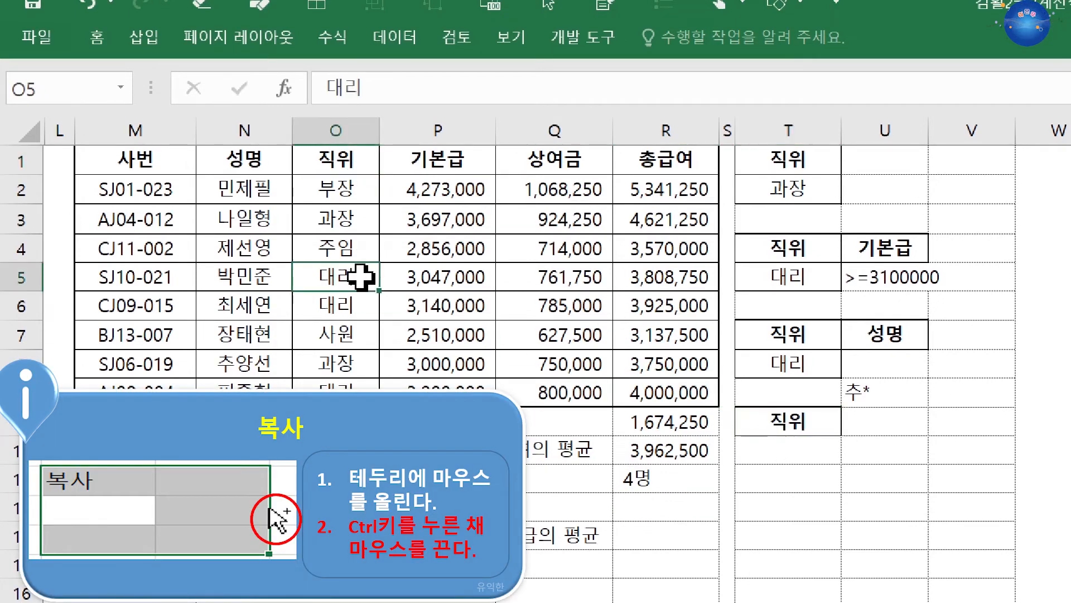
left_click_drag(359, 291, 831, 458)
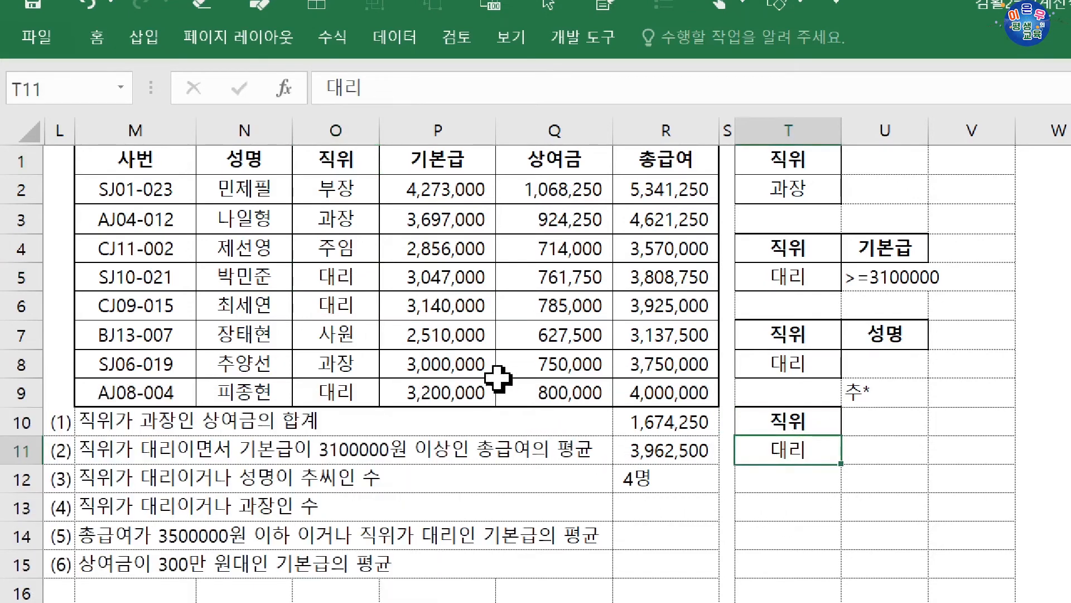
Copy 과장 from O3 to T12 below 대리 and check the criteria cells for question (4)
left_click(347, 223)
left_click_drag(350, 234, 815, 482)
left_click_drag(805, 430, 813, 471)
left_click(809, 445)
left_click(810, 483)
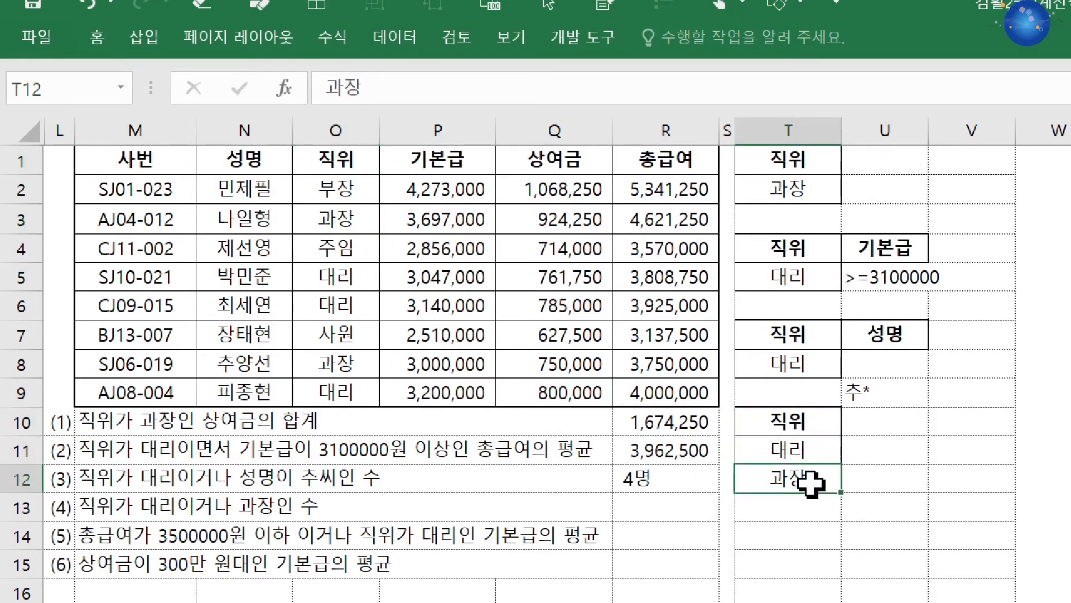
left_click(803, 452)
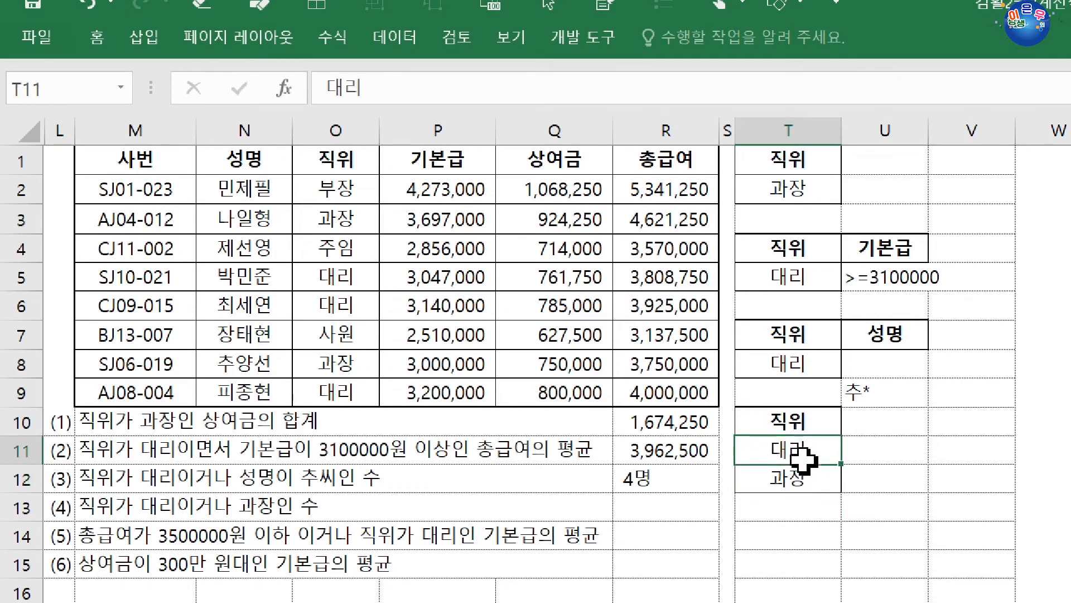
left_click(818, 479)
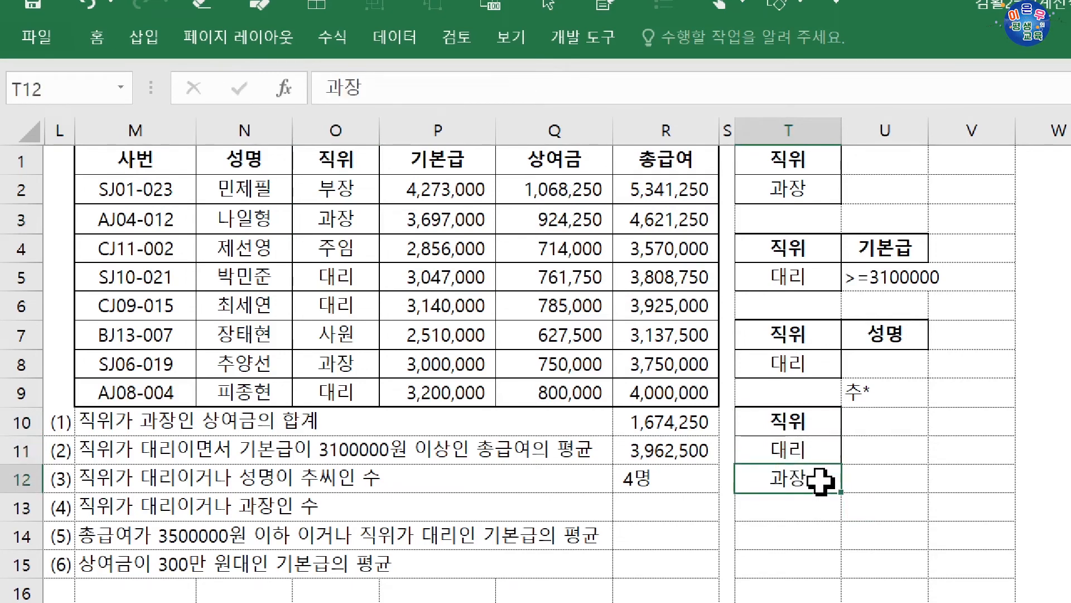
Start a DCOUNTA formula in R13 for question (4)
left_click(680, 506)
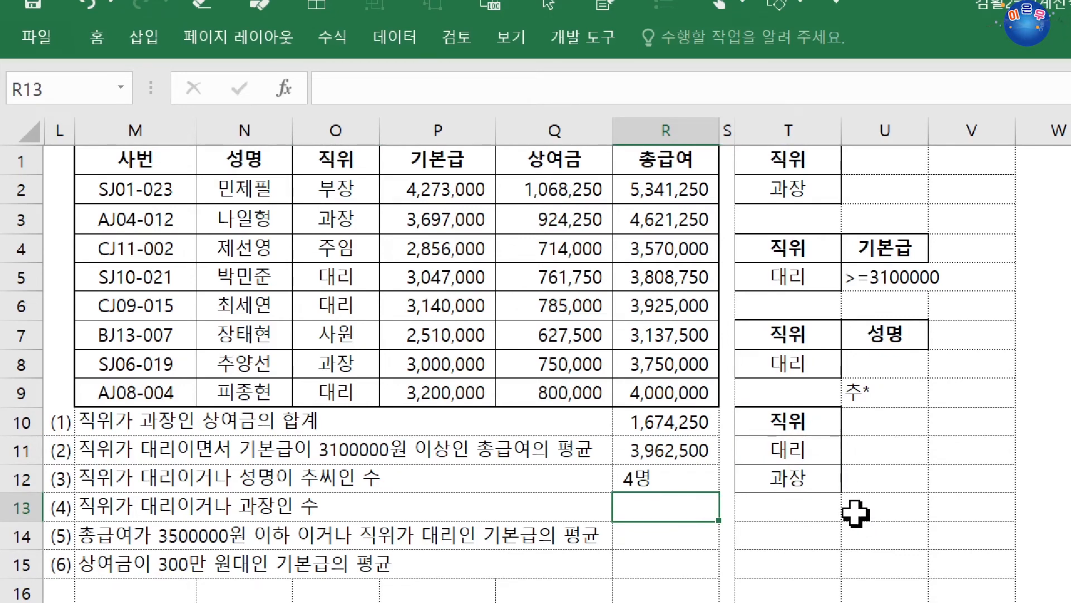
type("=")
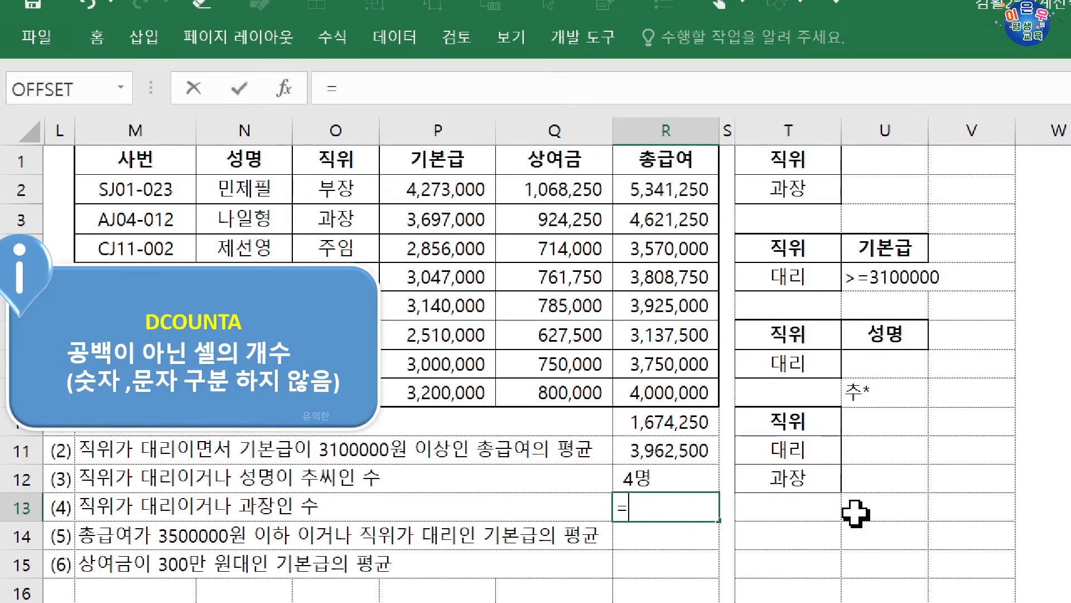
type("dcou")
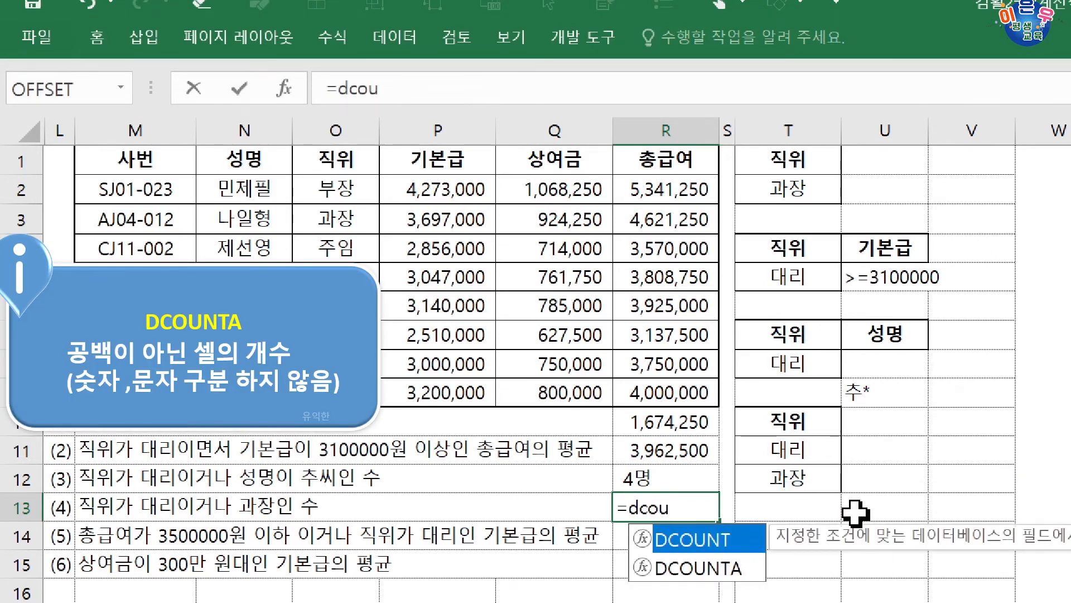
key("Down")
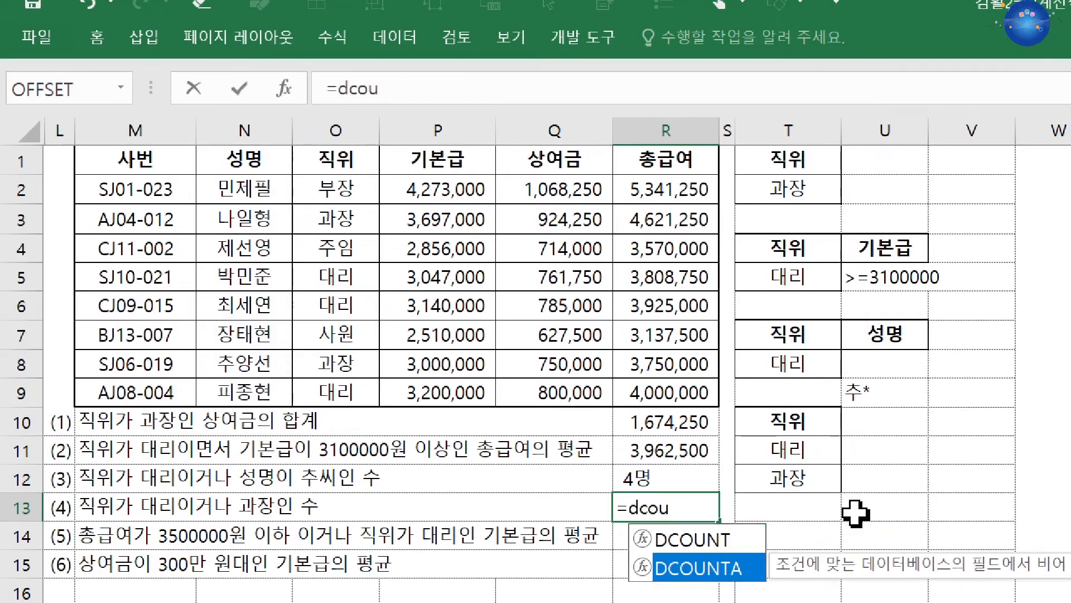
key("Tab")
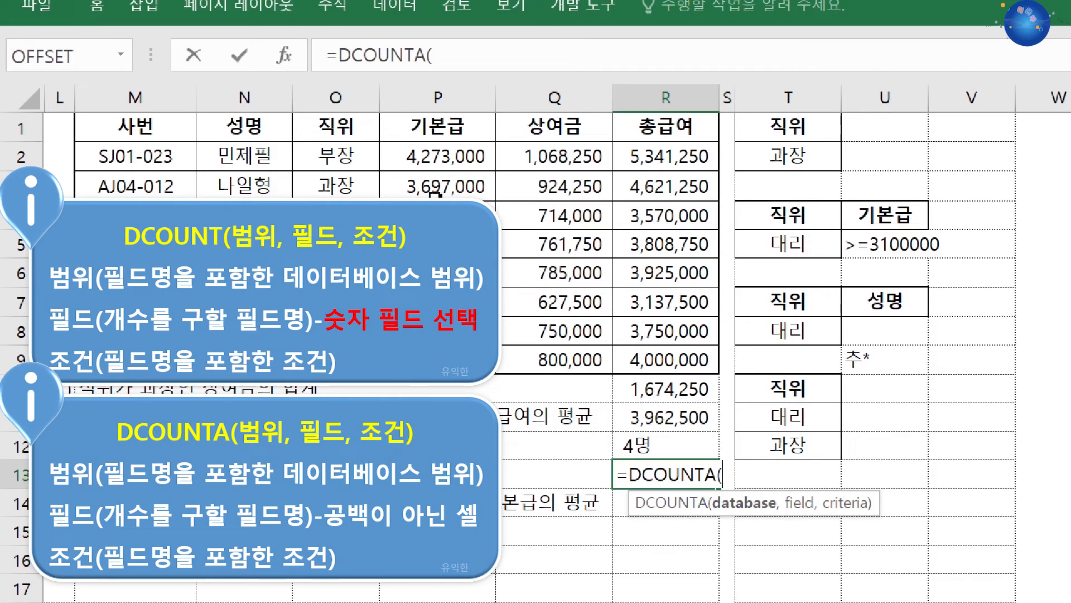
Complete the DCOUNTA formula with database M1:R9, field M1 and criteria T10:T12, and commit it
left_click_drag(149, 141, 629, 349)
type(",")
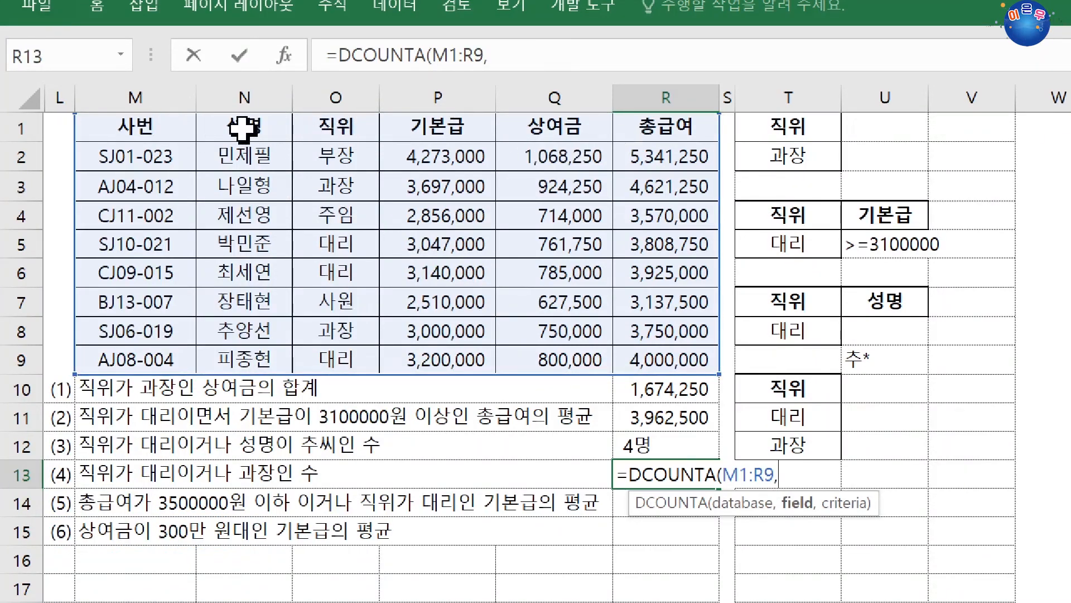
left_click(155, 128)
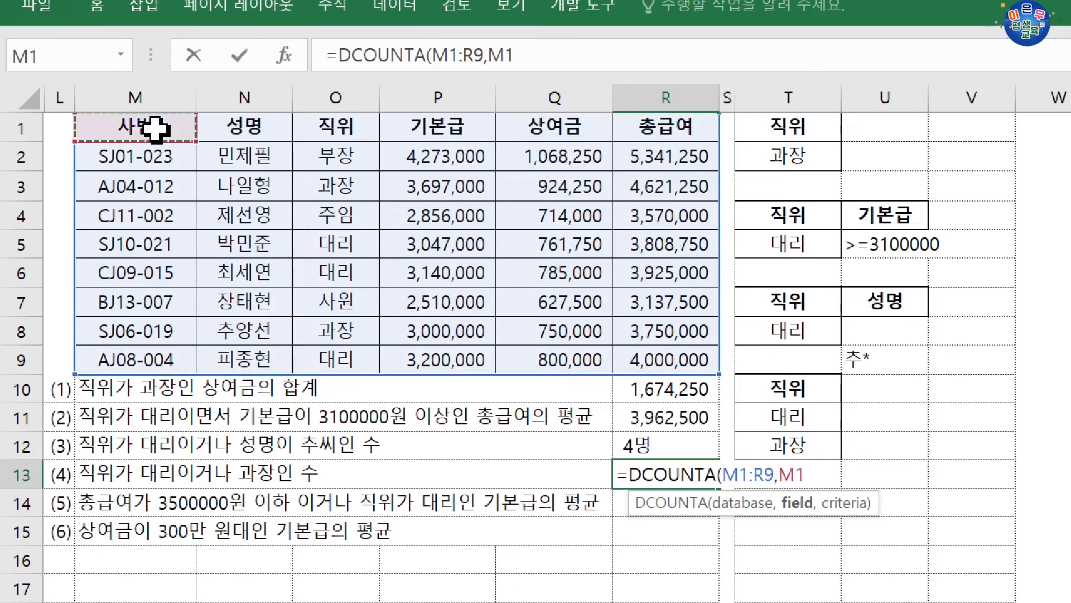
type(",")
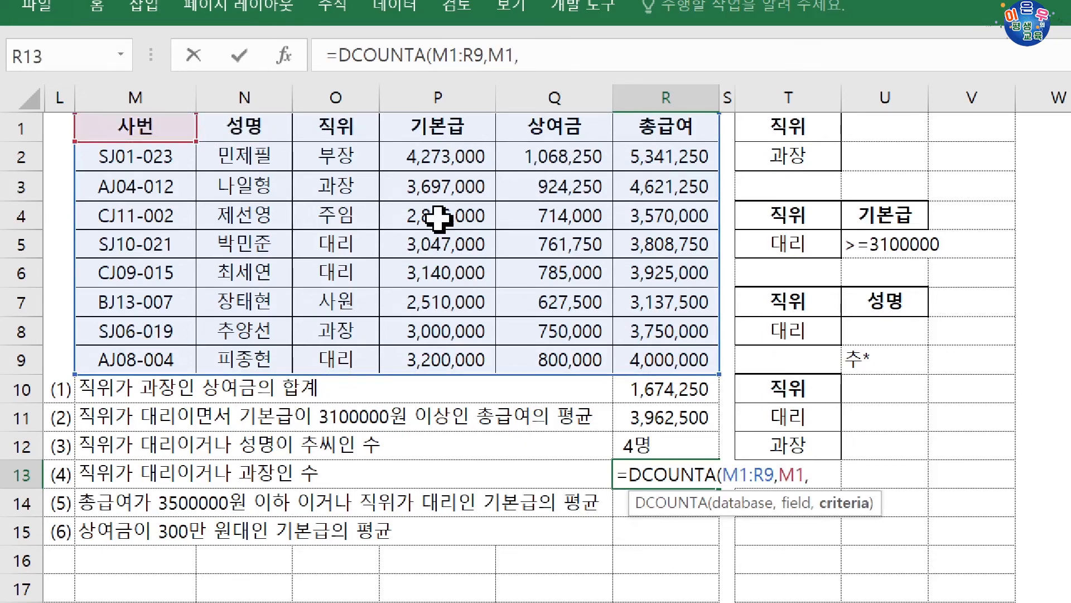
left_click_drag(805, 393, 809, 444)
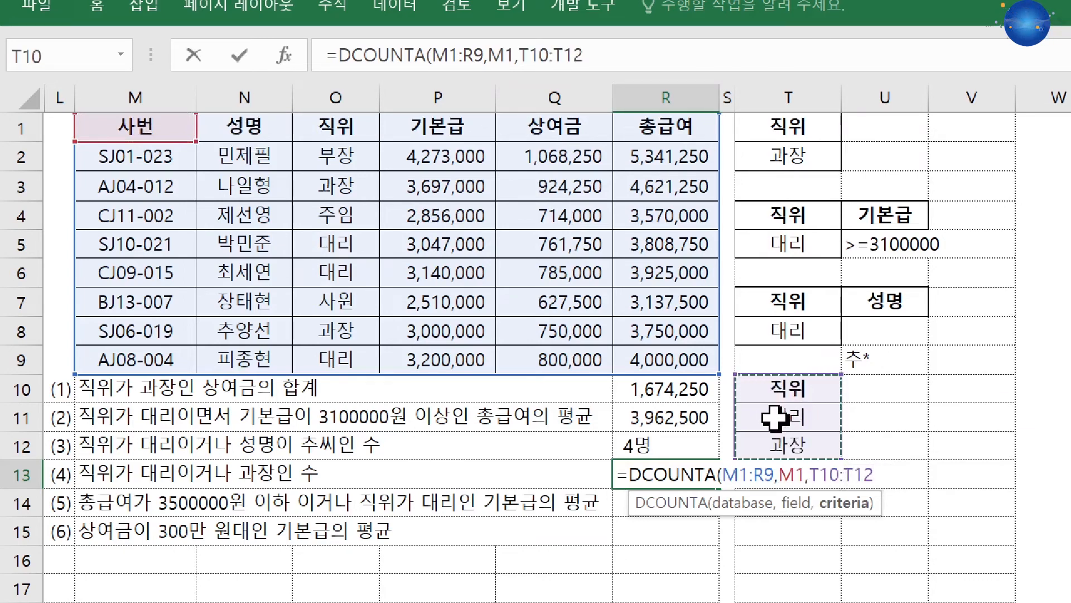
key("Return")
Append &"명" to the DCOUNTA formula in R13
left_click(706, 478)
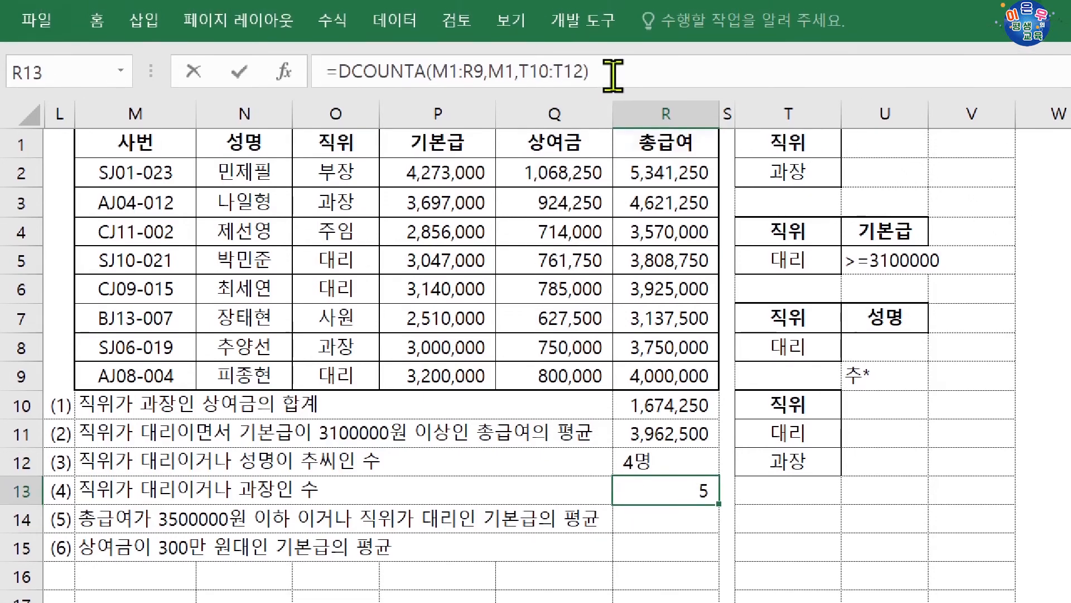
left_click(648, 67)
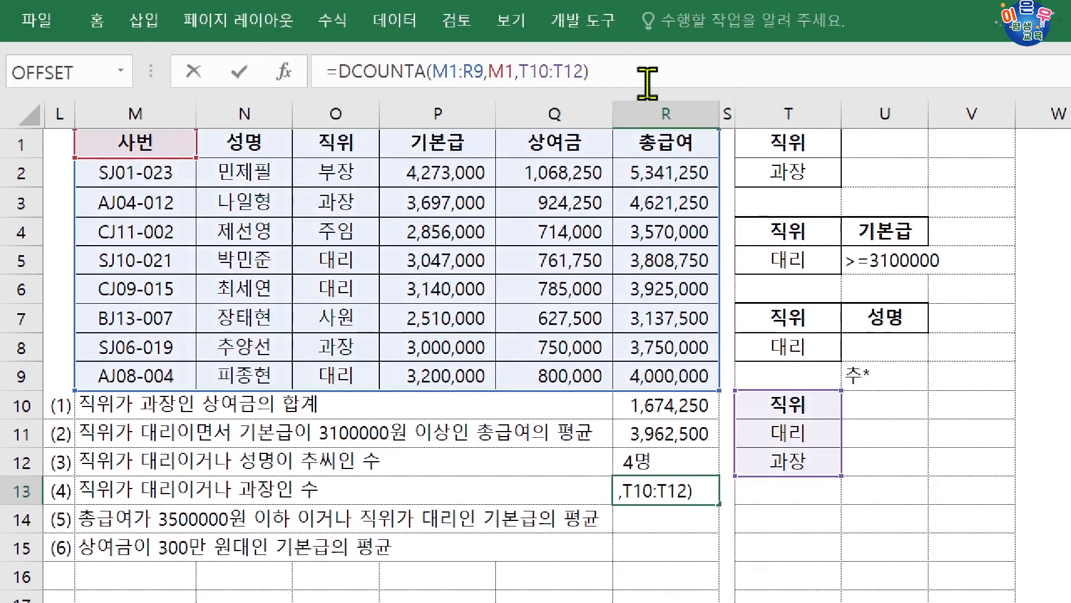
type("&\"")
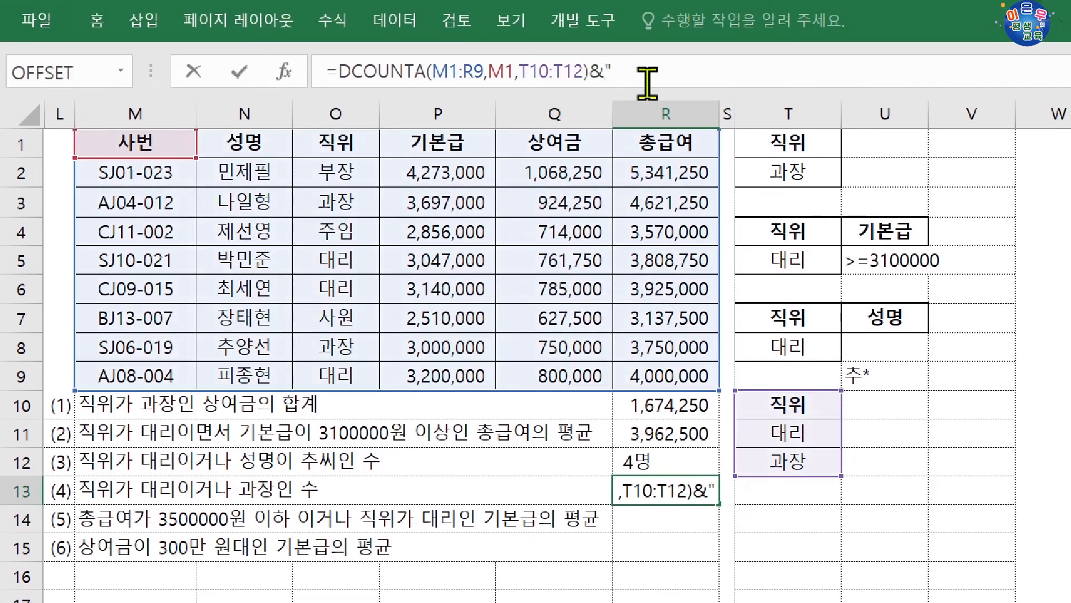
type("며")
type("\"")
key("Return")
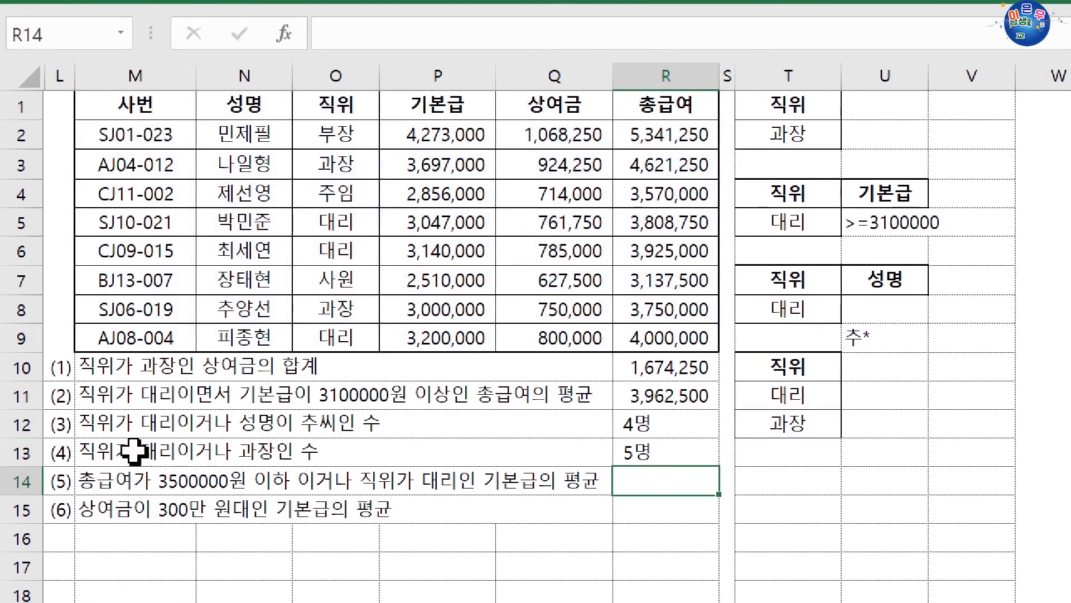
Select the 과장 and 대리 cells in the 직위 column to check the count for question (4)
left_click(273, 491)
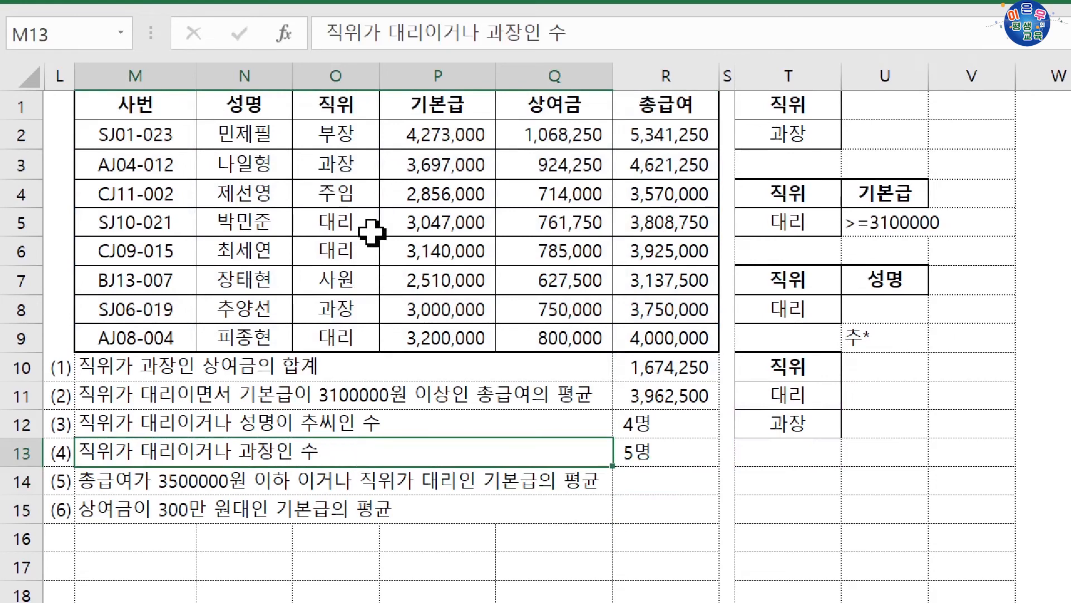
left_click(319, 164)
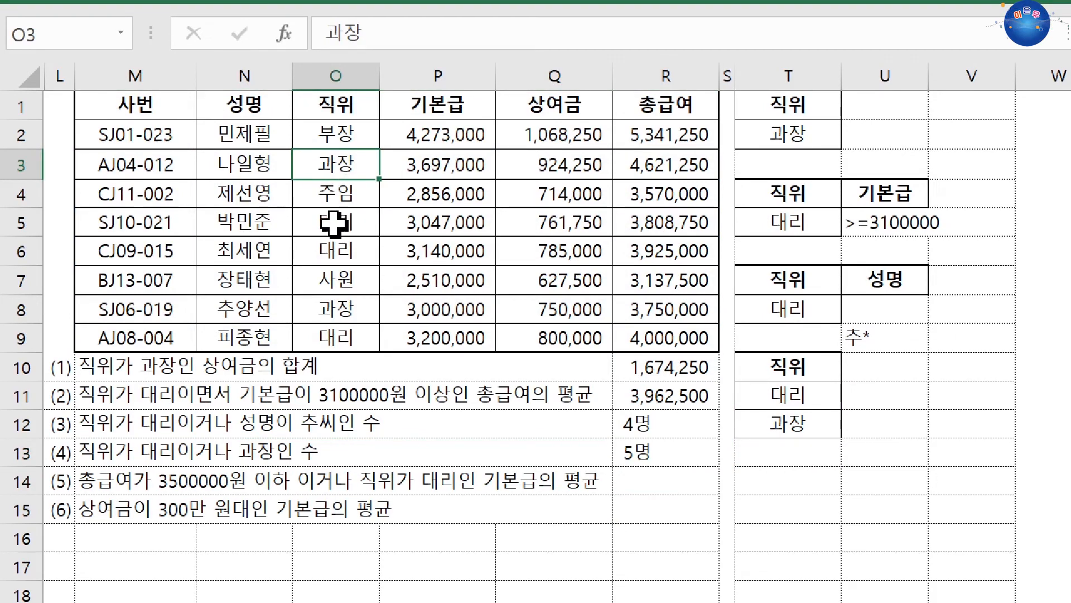
left_click_drag(334, 223, 335, 251, "ctrl")
left_click(342, 307, "ctrl")
left_click_drag(342, 306, 346, 341, "ctrl")
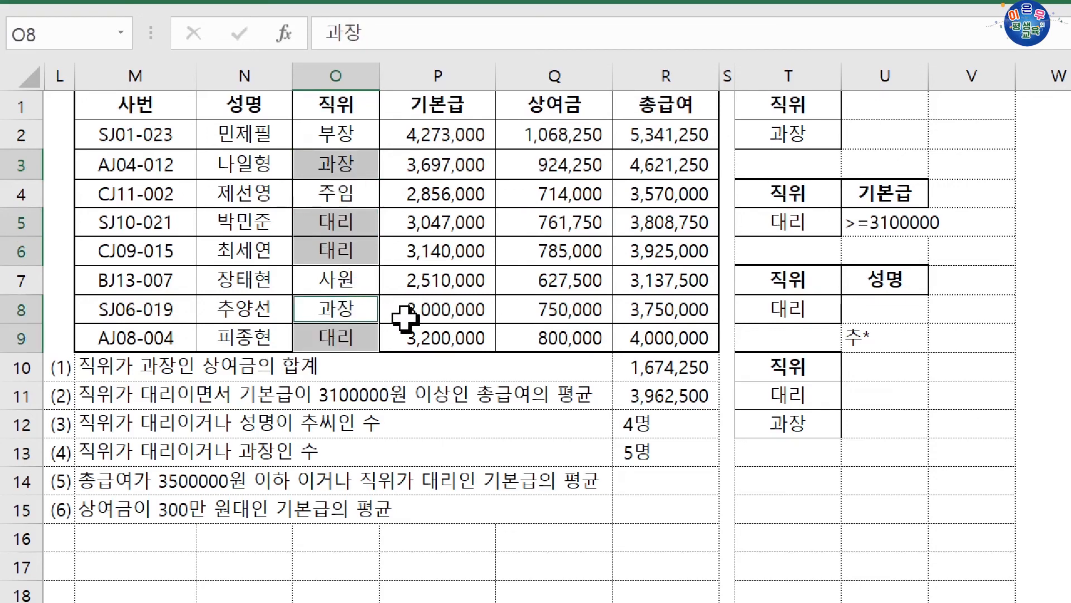
Begin question (5)'s criteria range by copying the 총급여 header to T13 and entering <=3500000 in T14
left_click(655, 481)
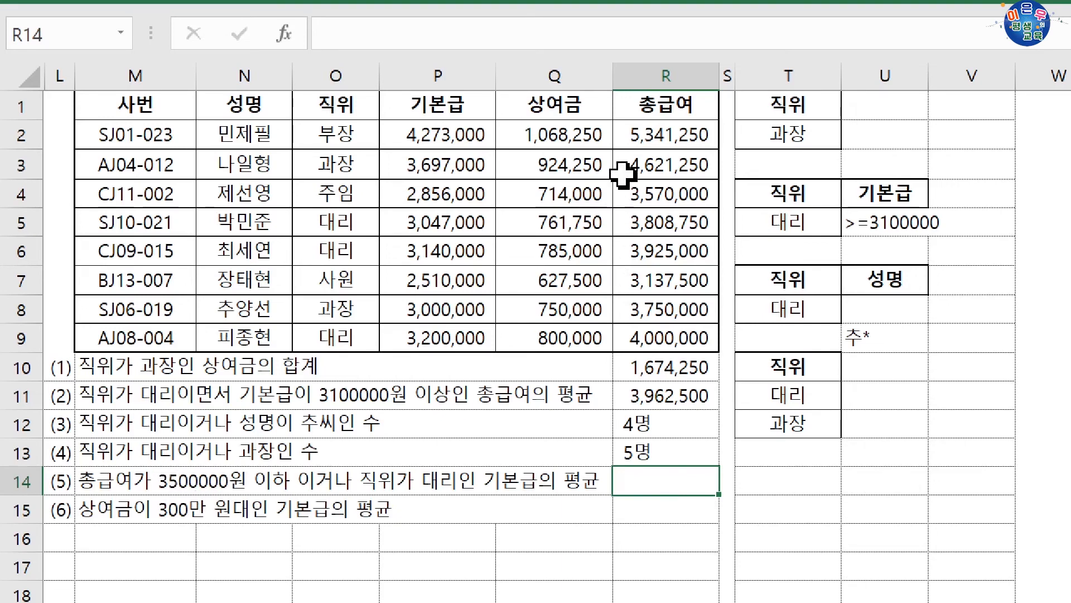
left_click(650, 108)
left_click_drag(659, 118, 781, 465)
left_click(781, 479)
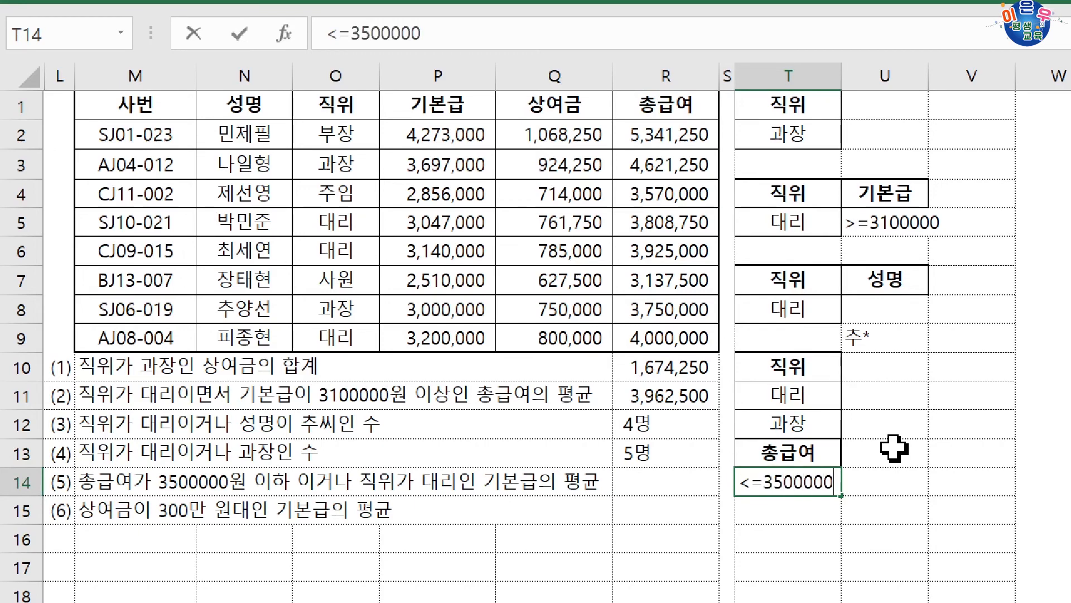
key("Return")
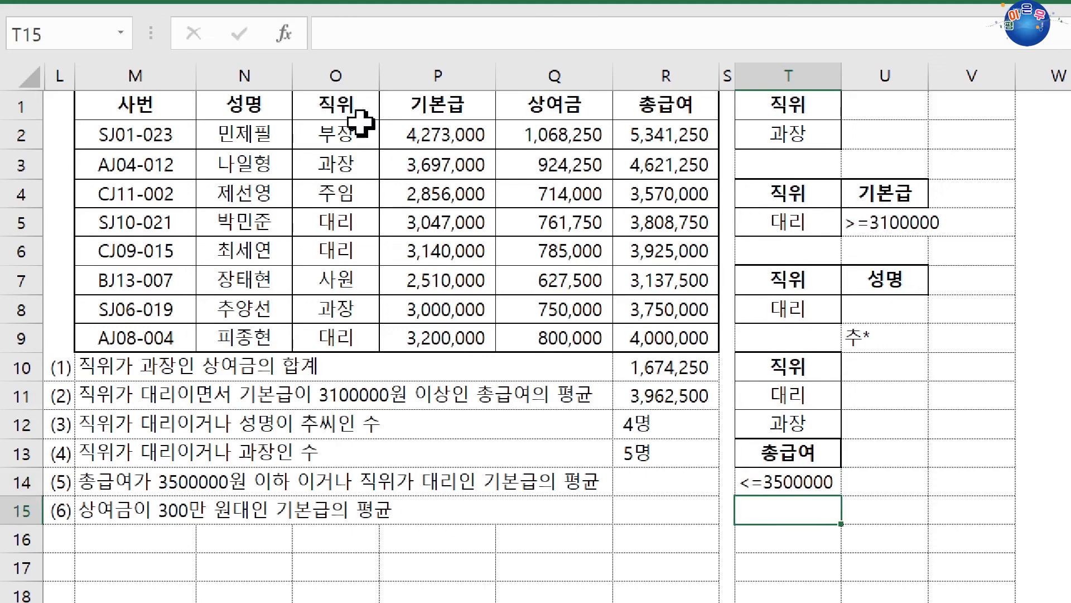
Copy the 직위 header to U13 and 대리 to U15 as question (5)'s OR condition, and check the criteria cells
left_click(349, 105)
left_click_drag(351, 117, 876, 470)
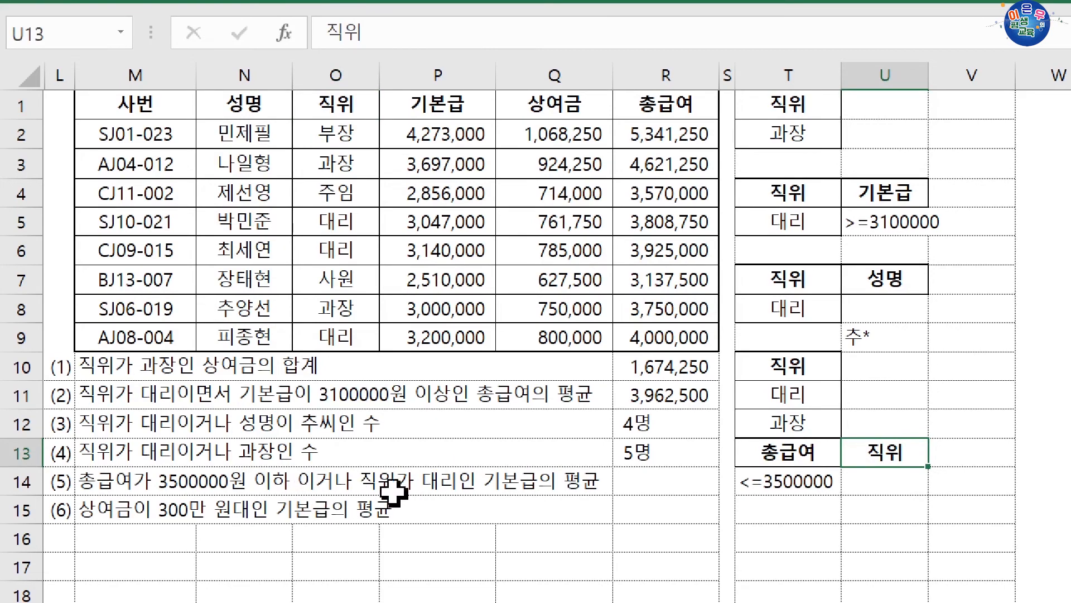
left_click(343, 224)
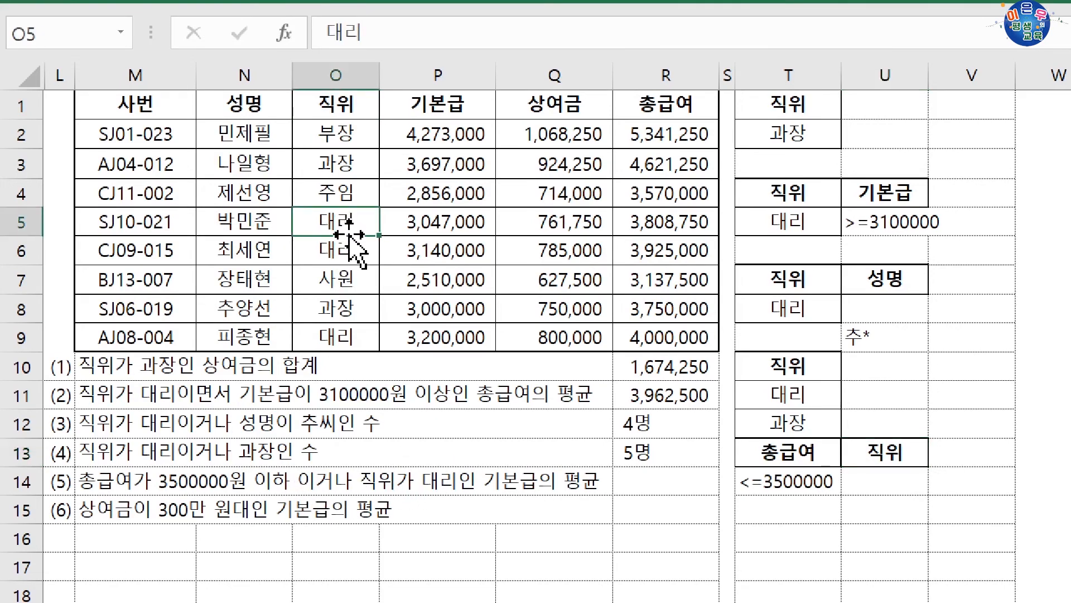
left_click_drag(350, 236, 872, 509)
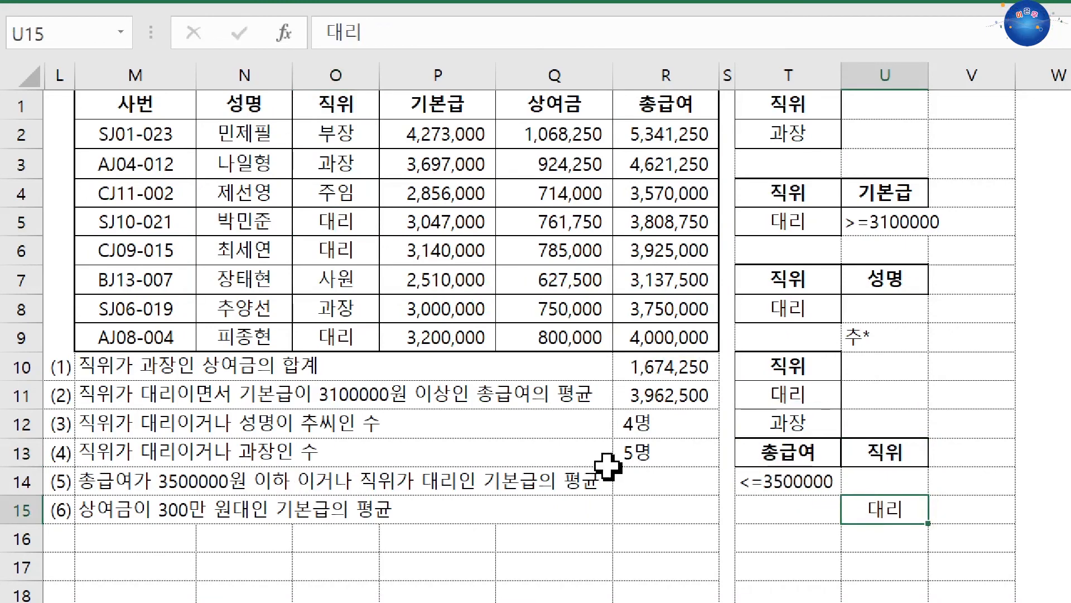
left_click_drag(809, 449, 807, 492)
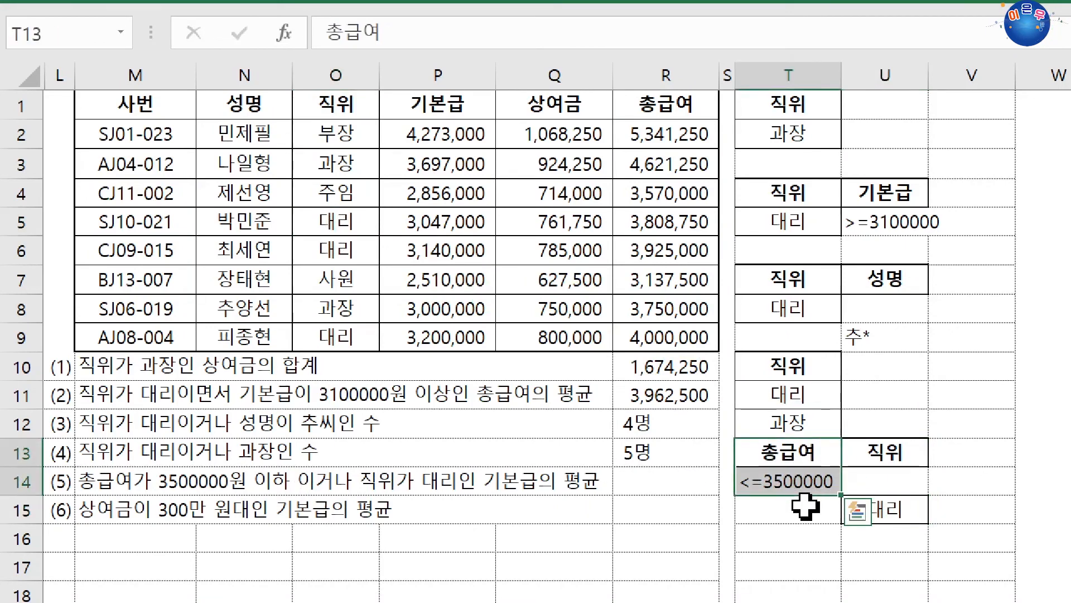
left_click(899, 457)
left_click(888, 510)
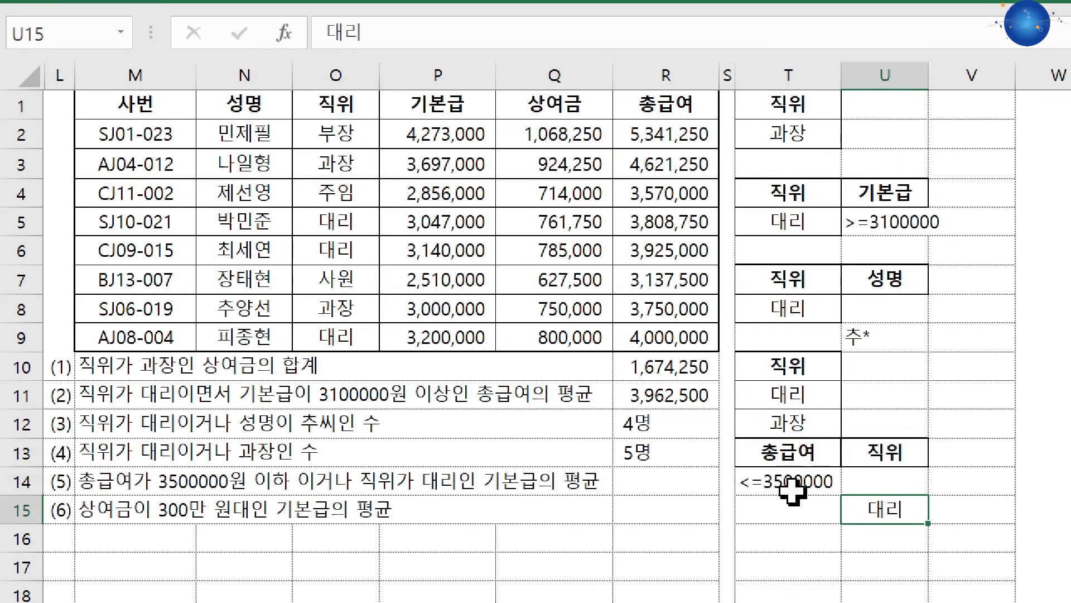
Start a DAVERAGE formula in R14 for question (5) with M1:R9 as the database argument
left_click(678, 478)
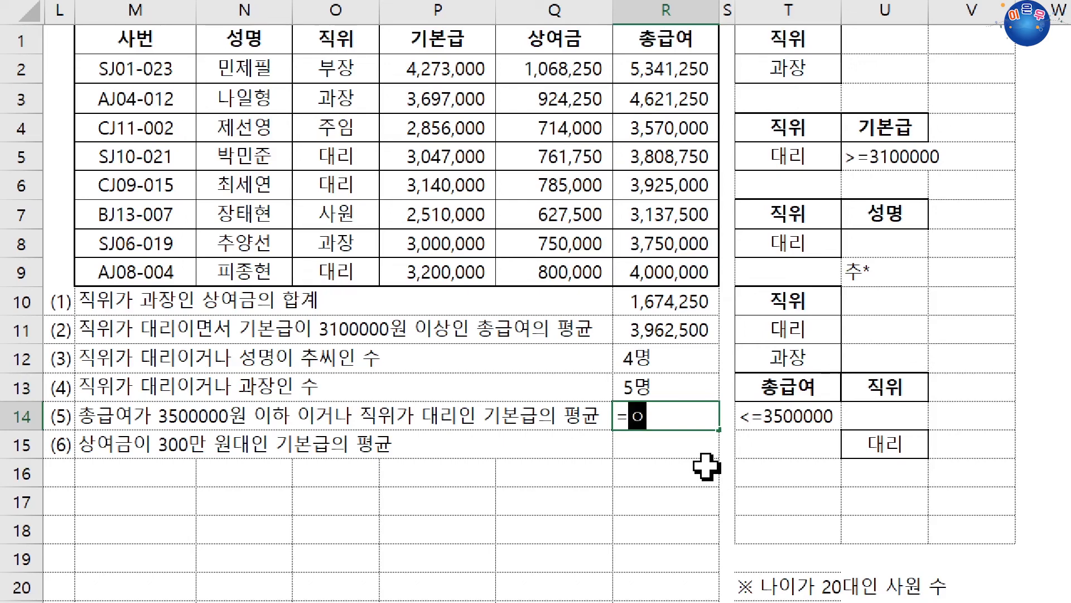
type("dav")
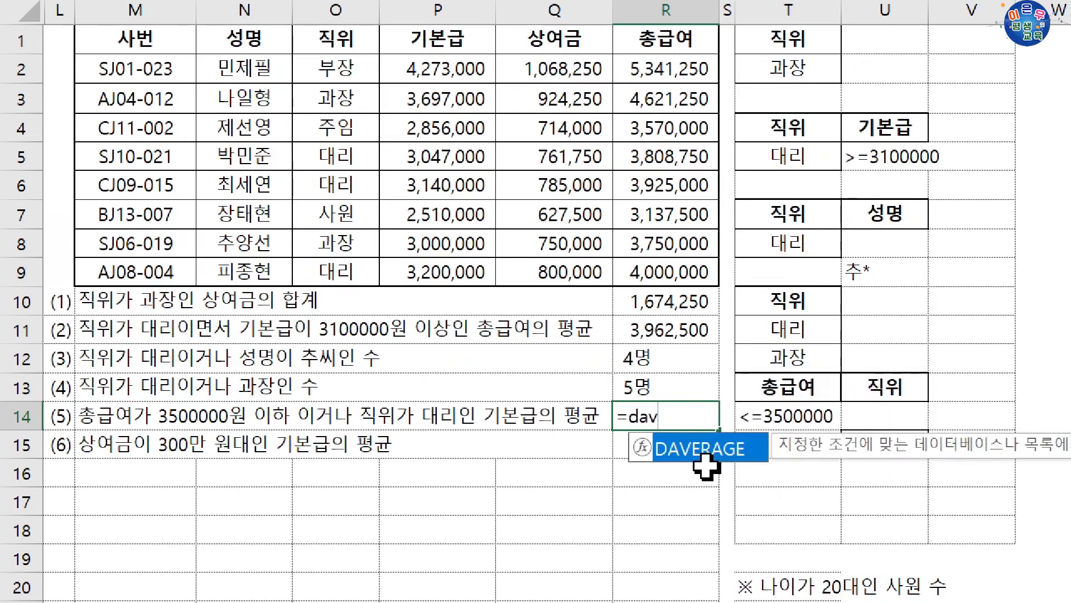
key("Tab")
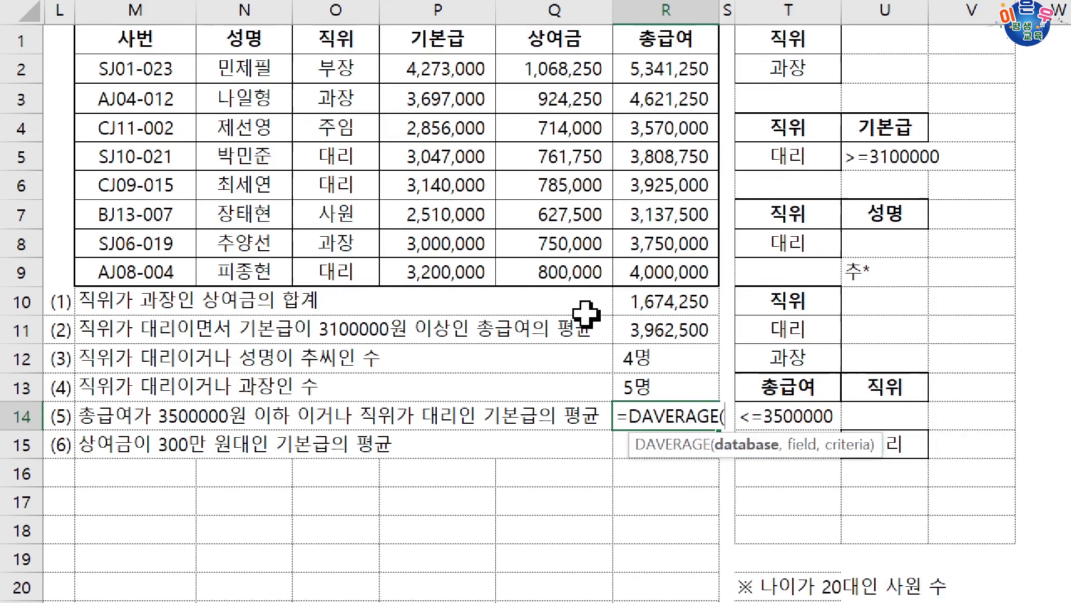
left_click_drag(144, 69, 642, 289)
type(",")
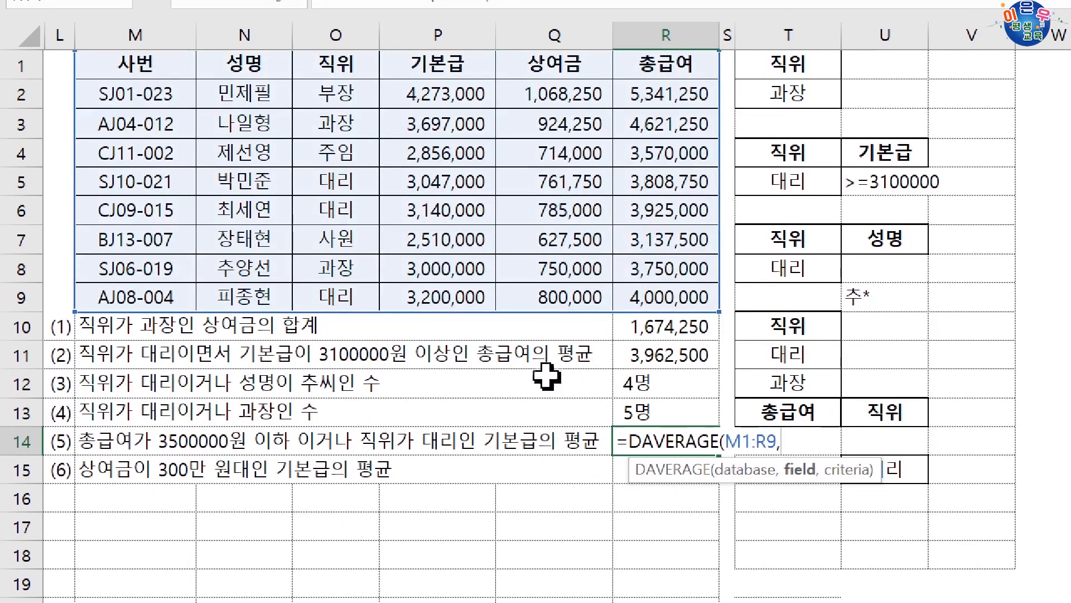
Complete question (5)'s DAVERAGE formula in R14 with P1 (기본급) as the field and T13:U15 as the criteria
left_click(437, 74)
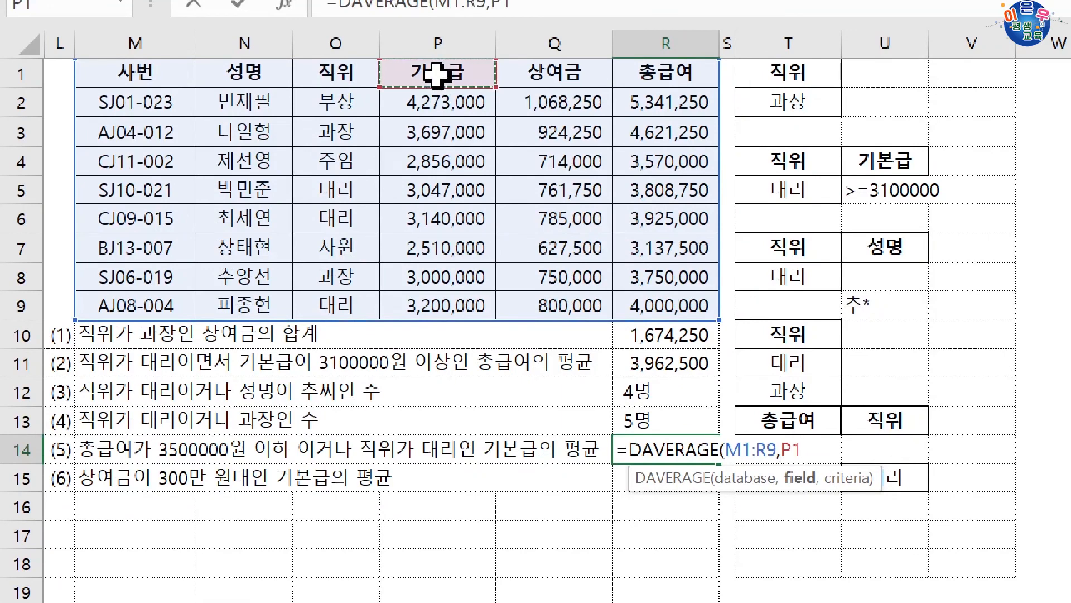
type(",")
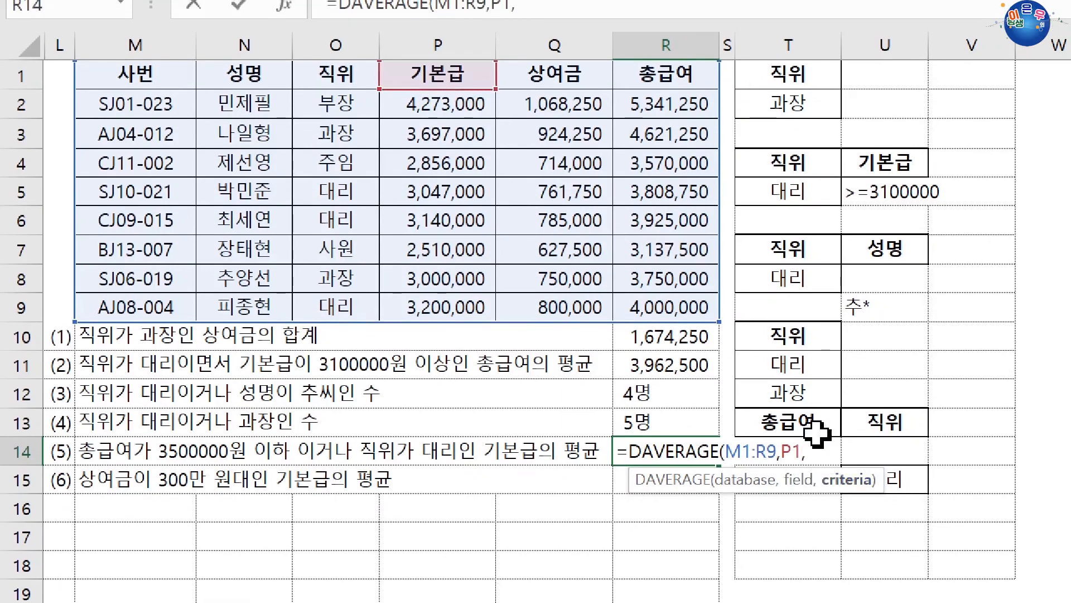
left_click_drag(826, 425, 901, 484)
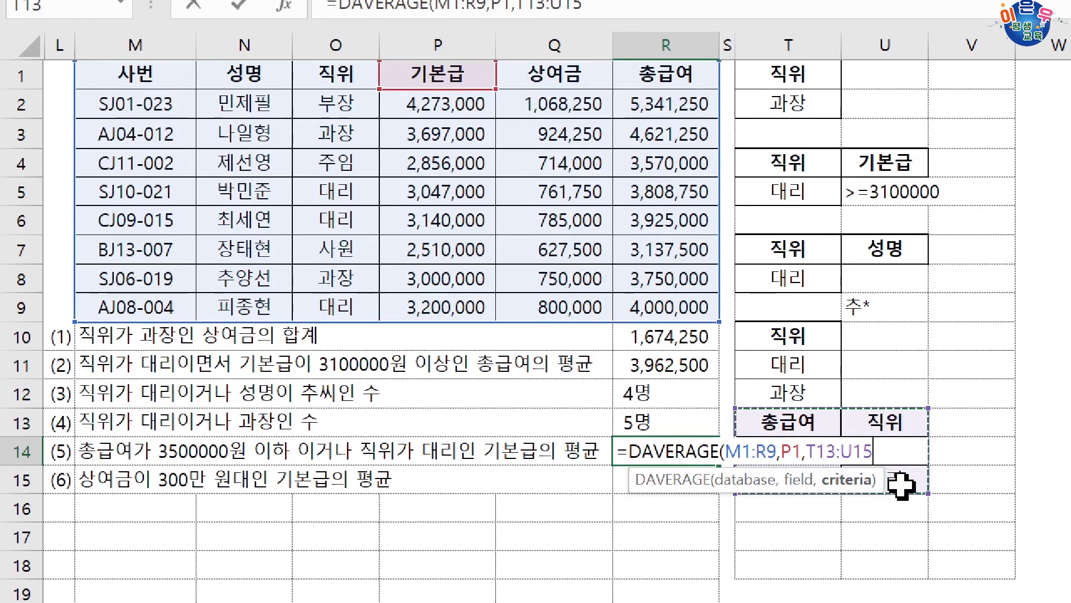
key("Return")
left_click(694, 452)
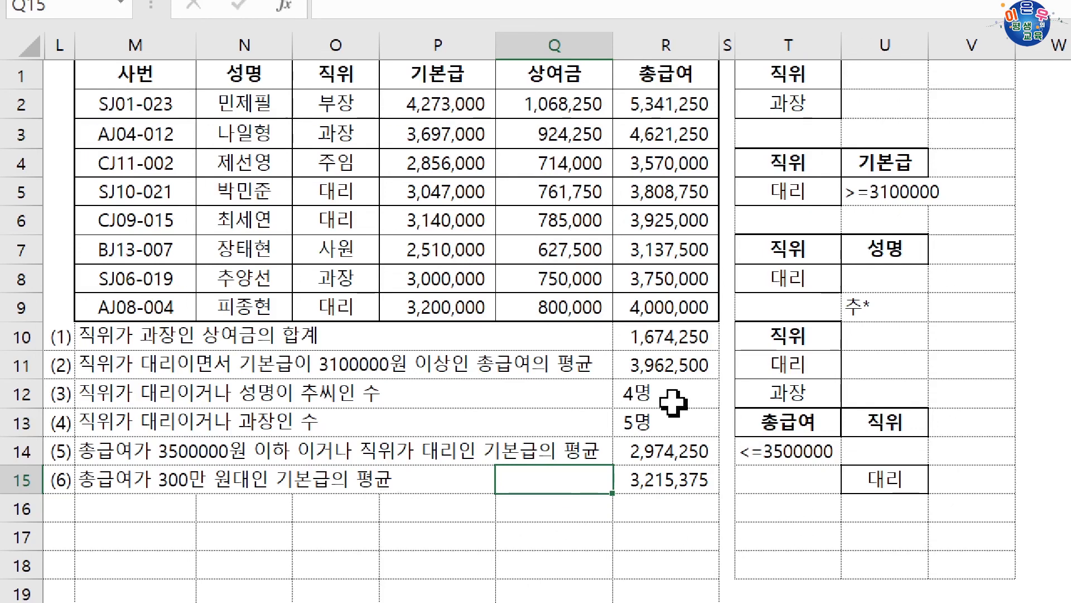
Begin question (6)'s criteria range by copying the 총급여 header to T16 and entering >=3000000 in T17
left_click(647, 102)
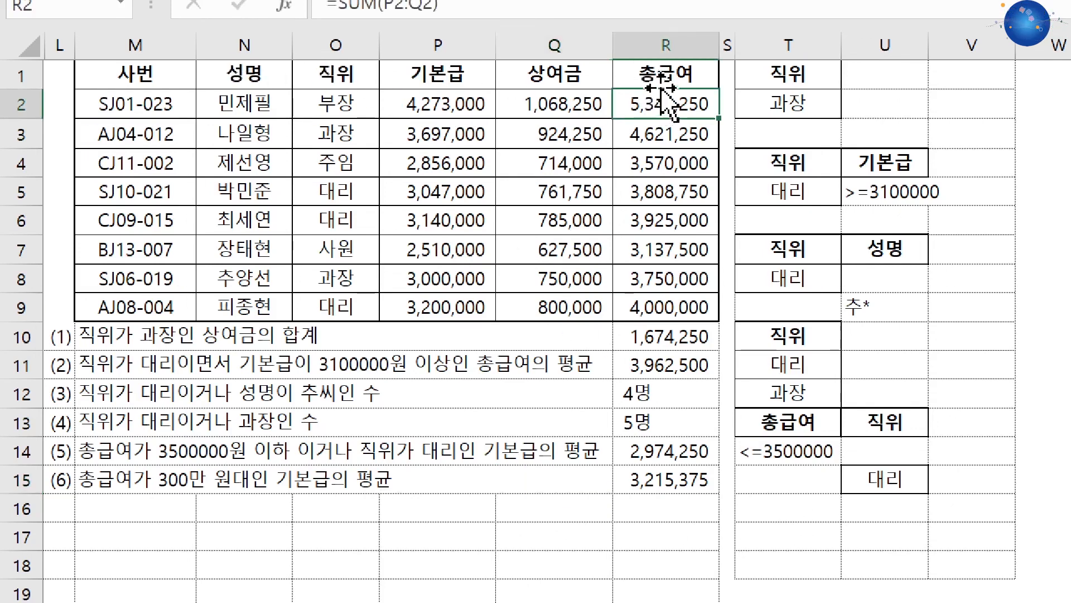
left_click(662, 80)
left_click_drag(678, 90, 766, 530)
left_click(765, 531)
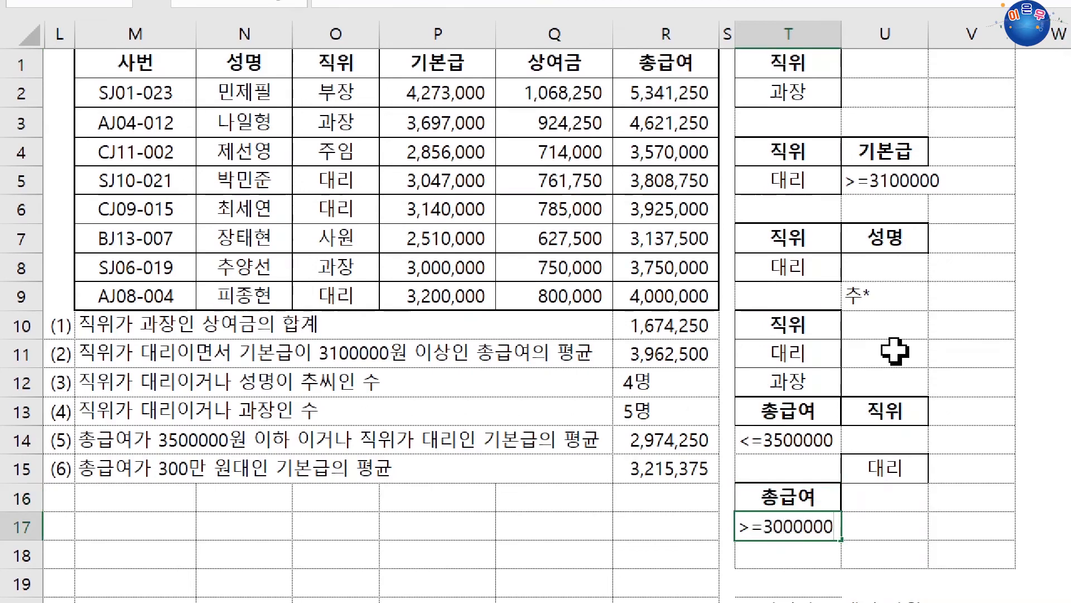
key("Return")
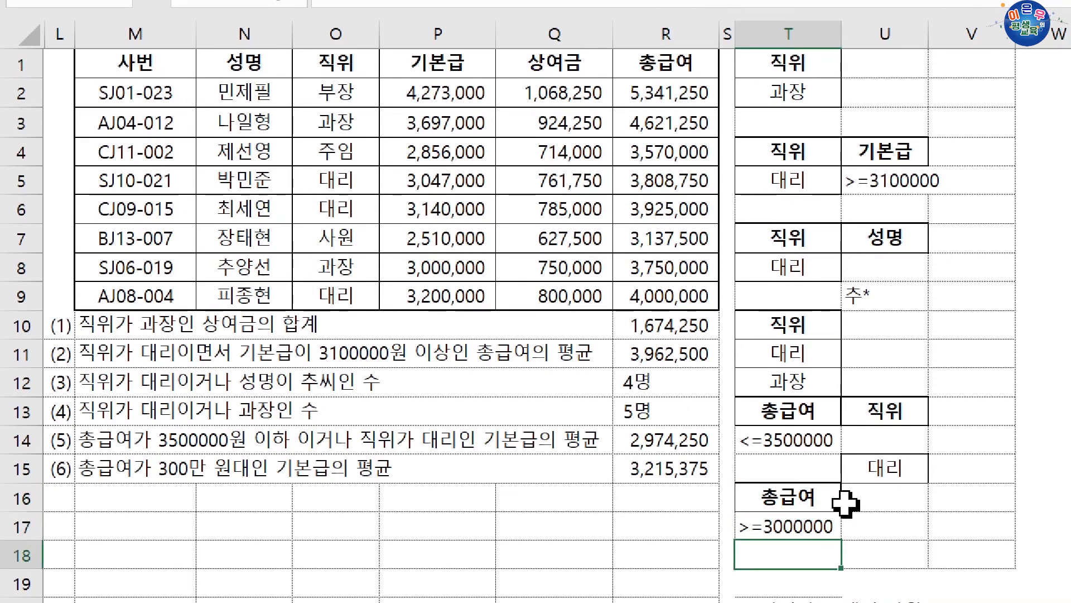
Copy the 총급여 header to U16 and enter <4000000 in U17 as question (6)'s AND condition, then check both condition cells
left_click(818, 497)
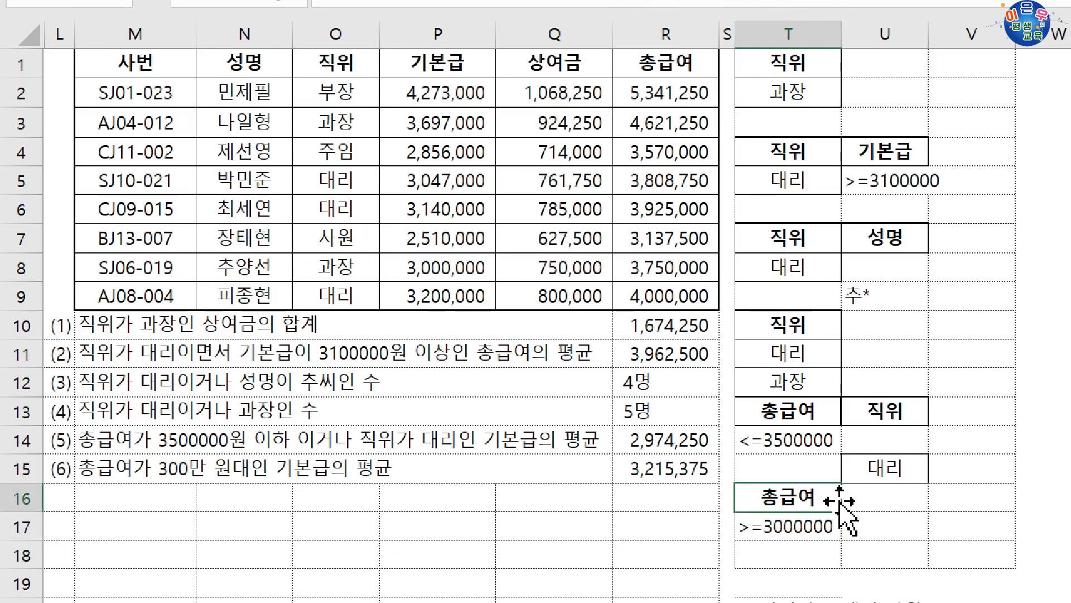
left_click_drag(813, 528, 918, 528)
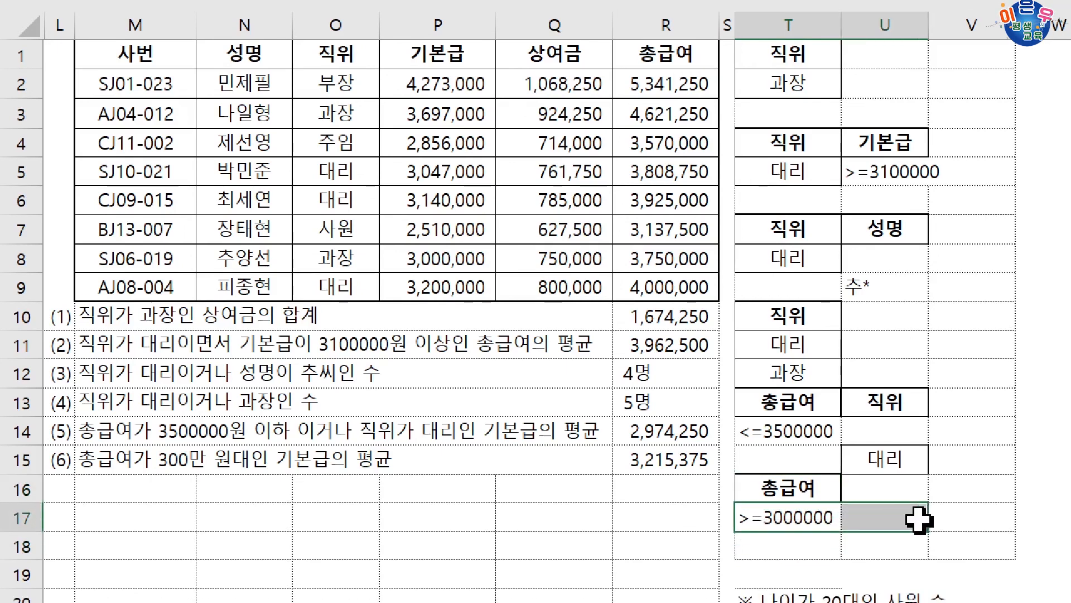
left_click(825, 497)
left_click_drag(837, 490, 877, 495)
left_click(877, 514)
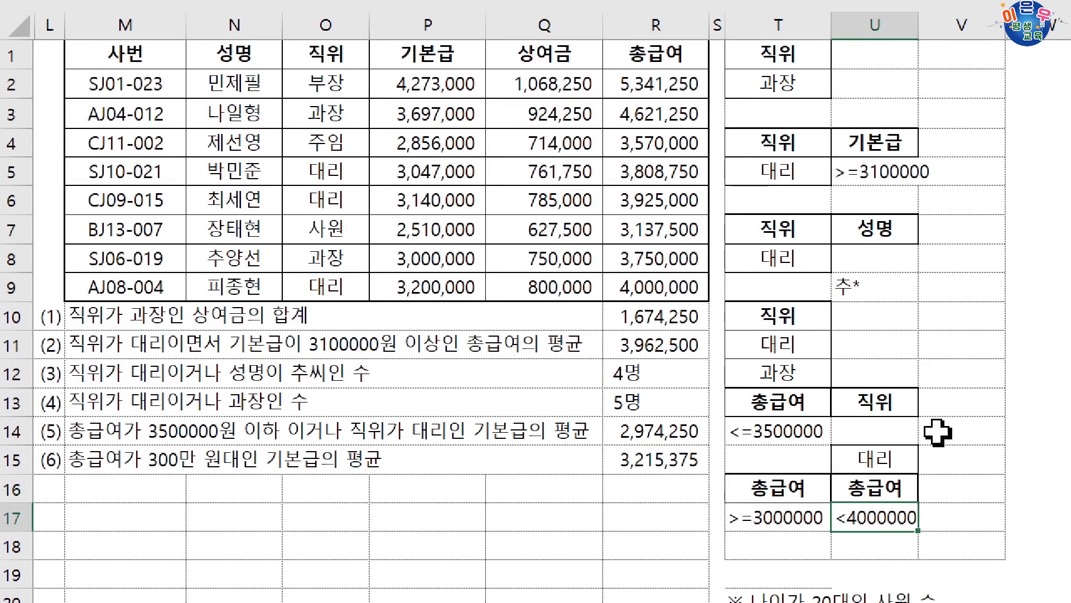
type("<4000000")
key("Return")
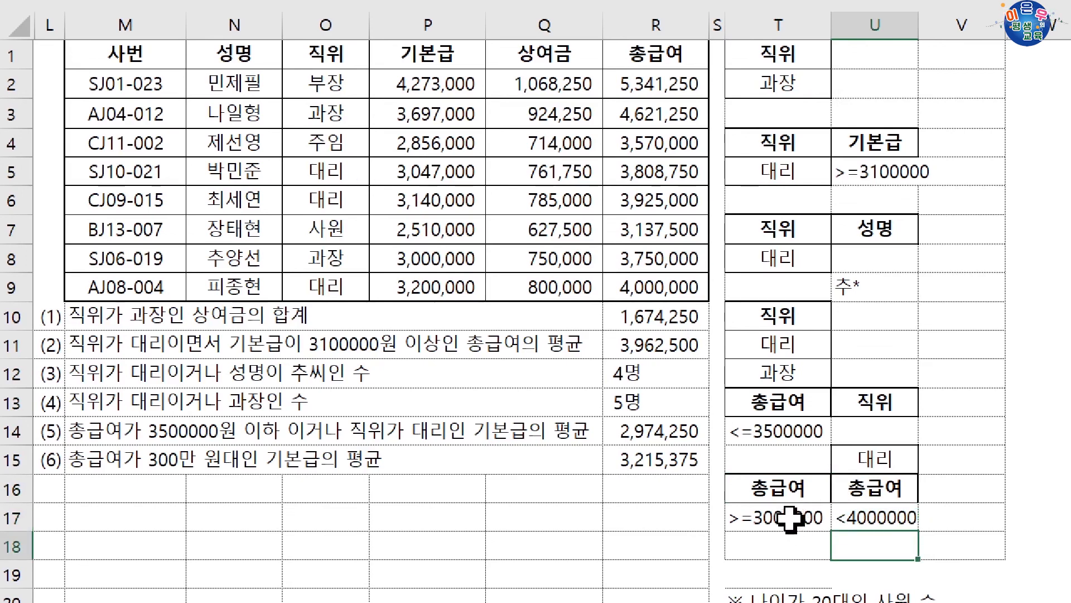
left_click_drag(784, 508, 856, 505)
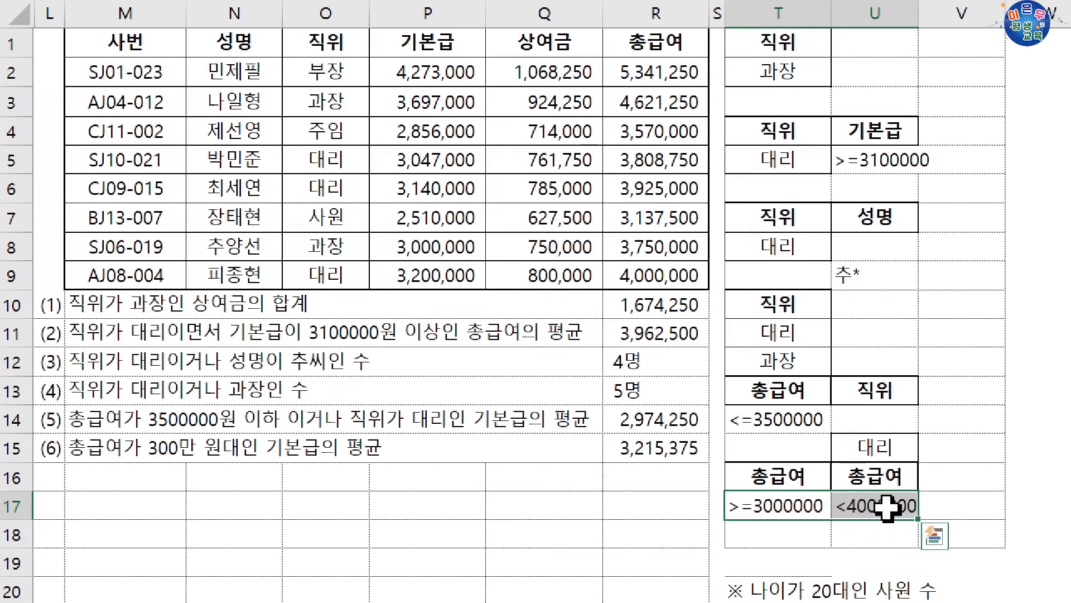
Replace R15's content with =DAVERAGE(M1:R9,P1,T16:U17) to average 기본급 for question (6)
left_click(674, 451)
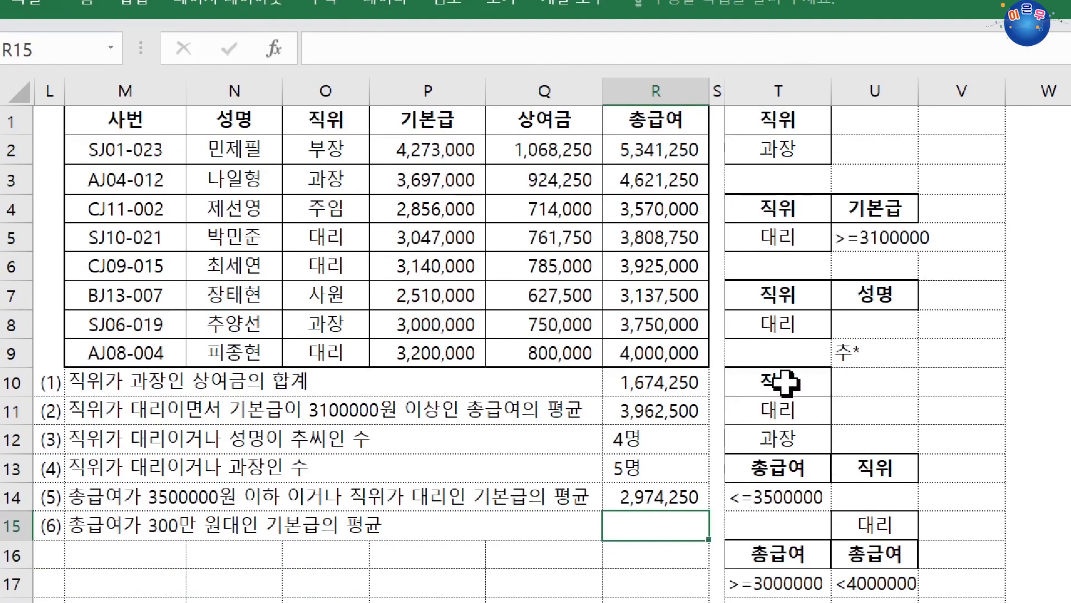
type("=ㅇ")
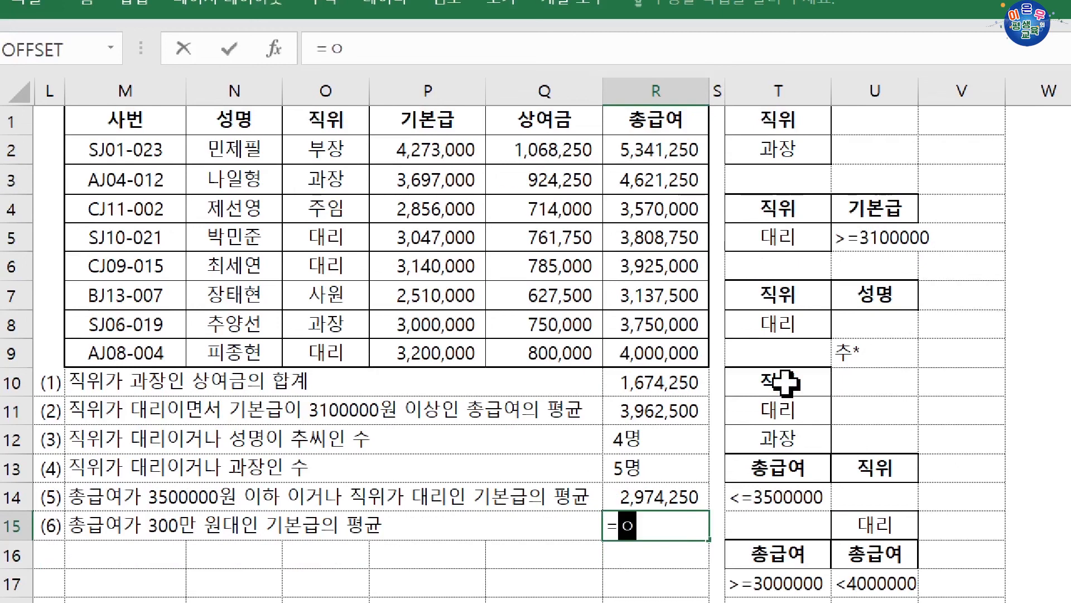
type("dav")
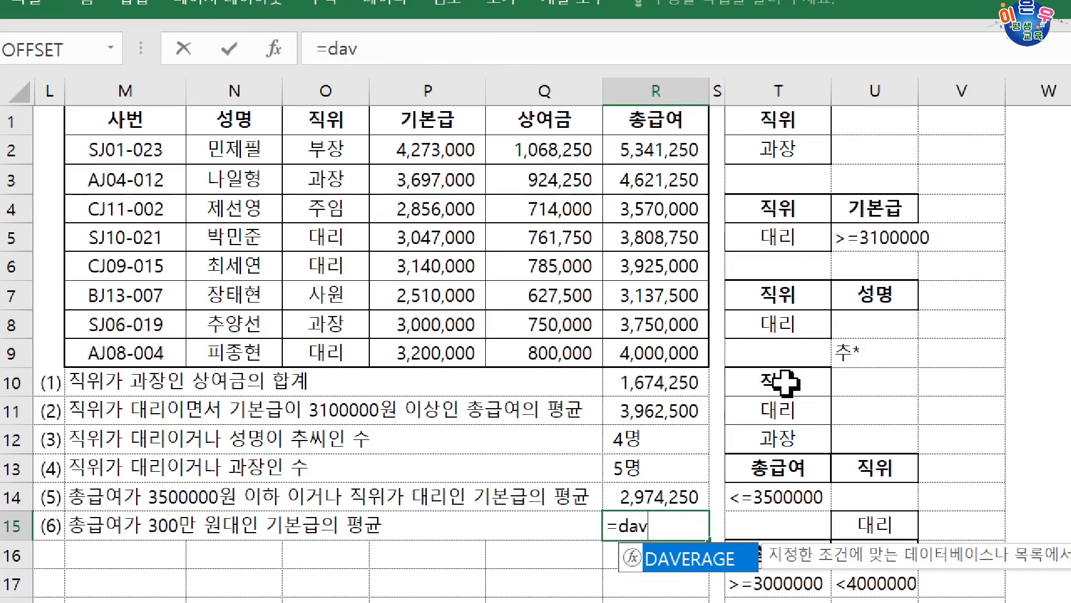
key("Tab")
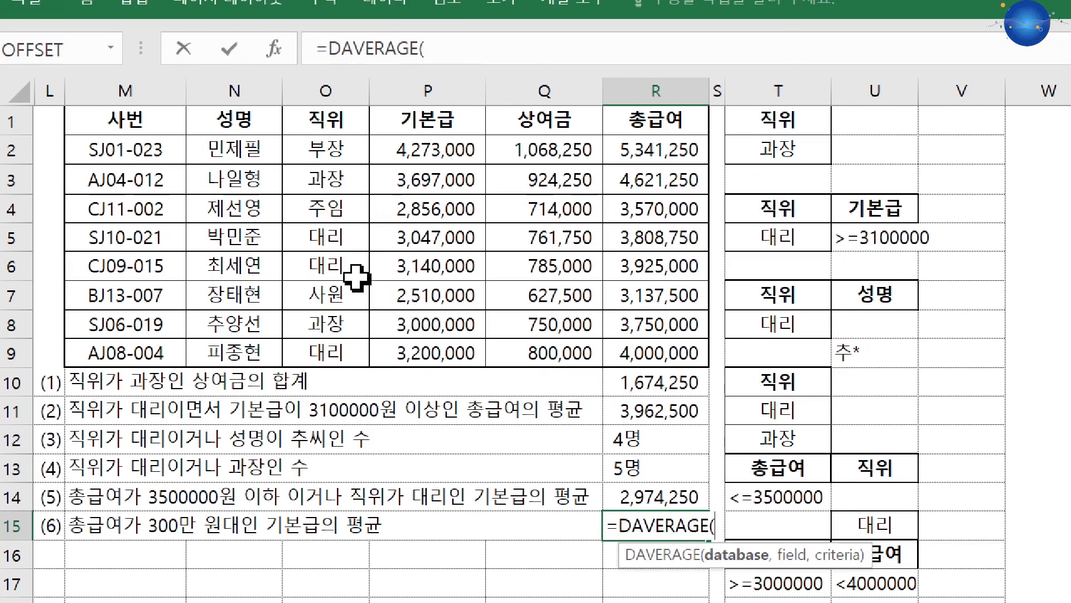
left_click_drag(147, 120, 634, 352)
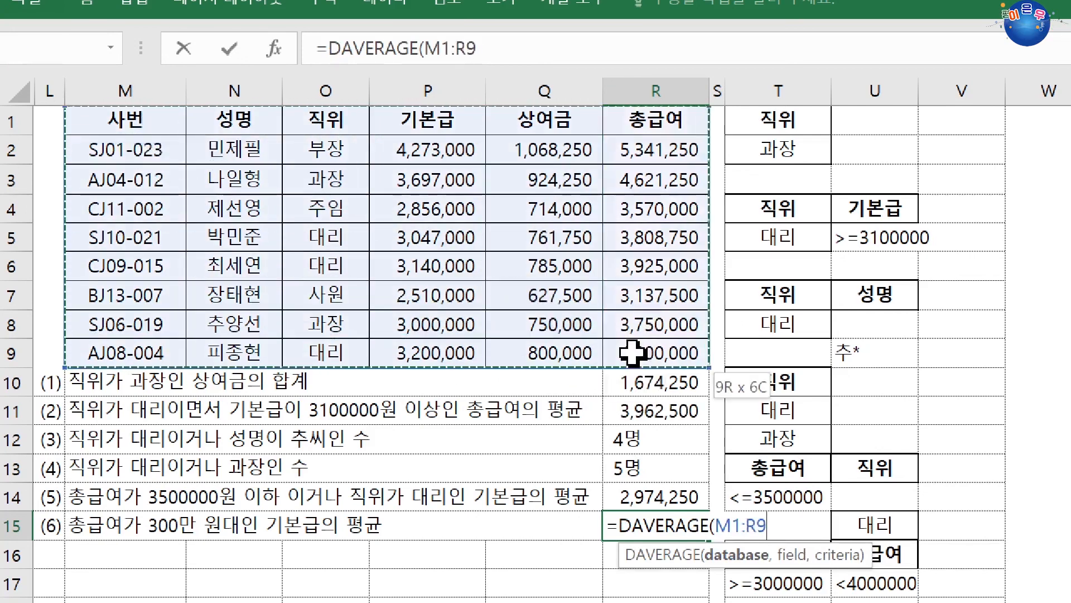
type(",")
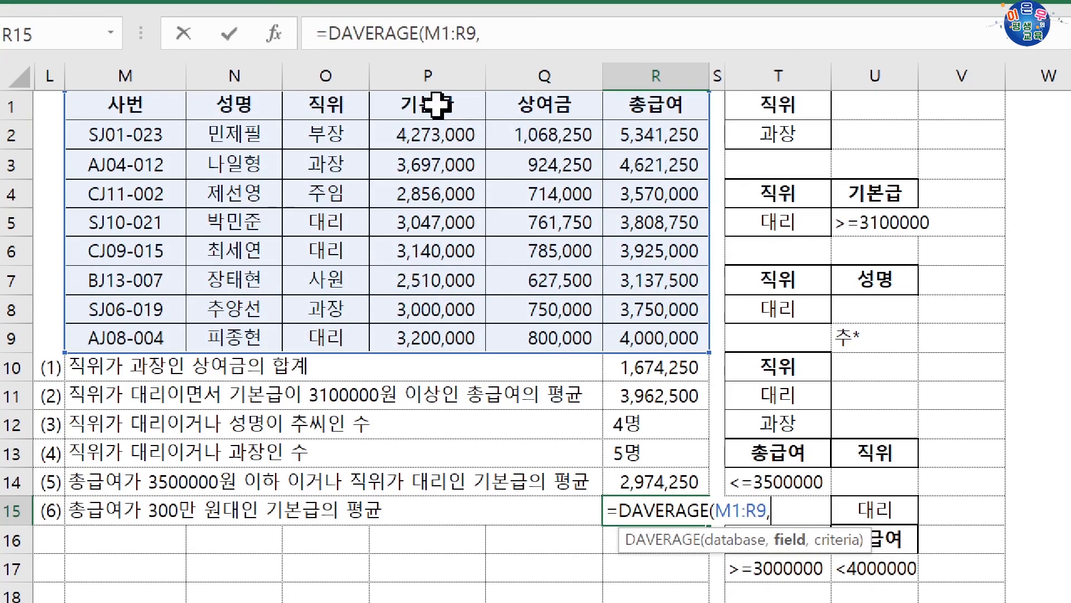
left_click(429, 101)
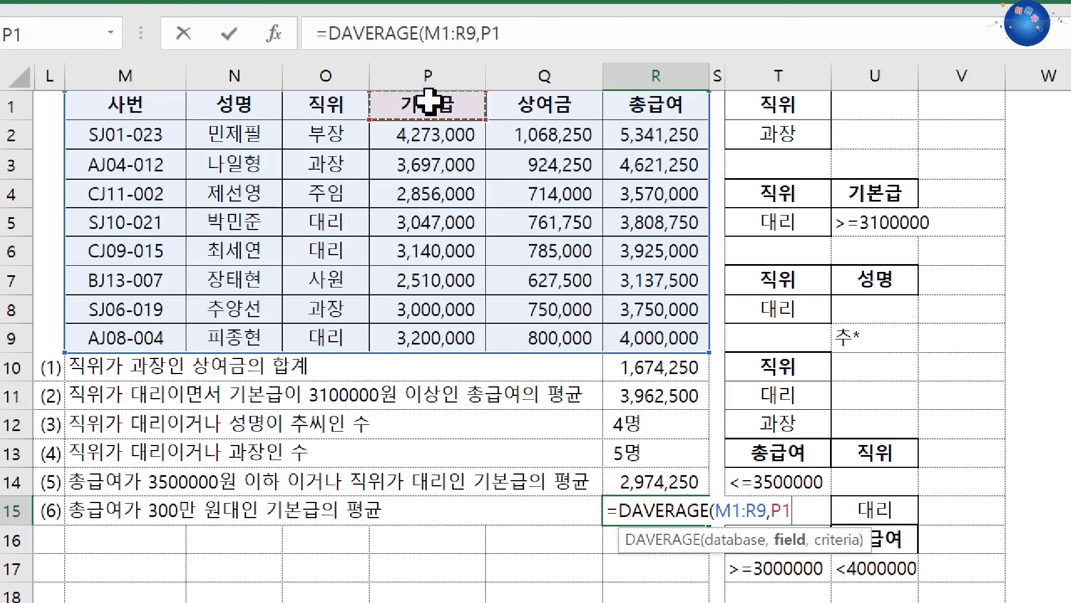
type(",")
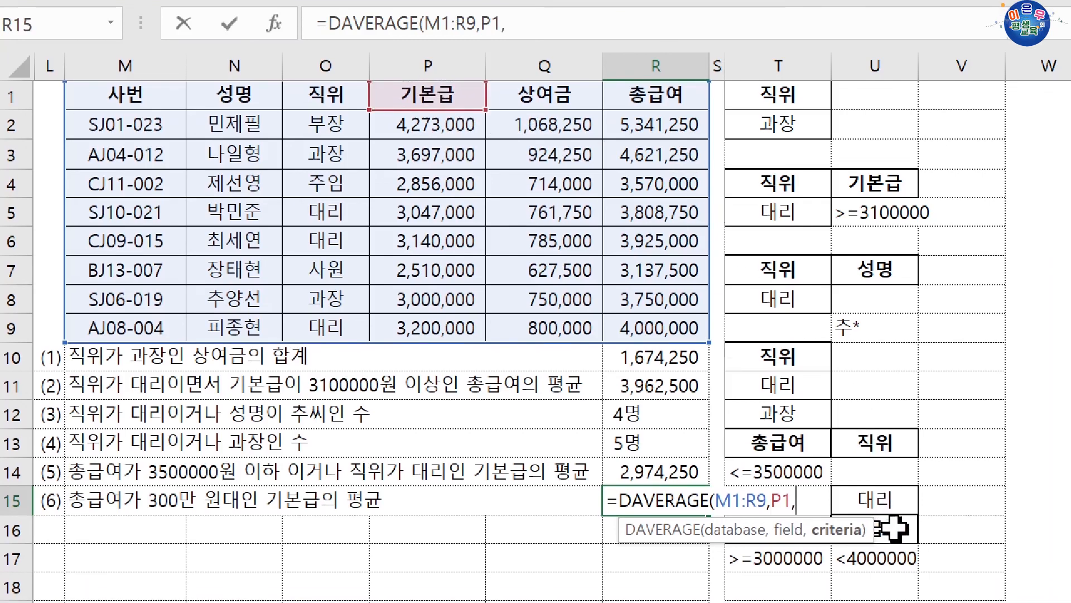
left_click_drag(890, 536, 794, 564)
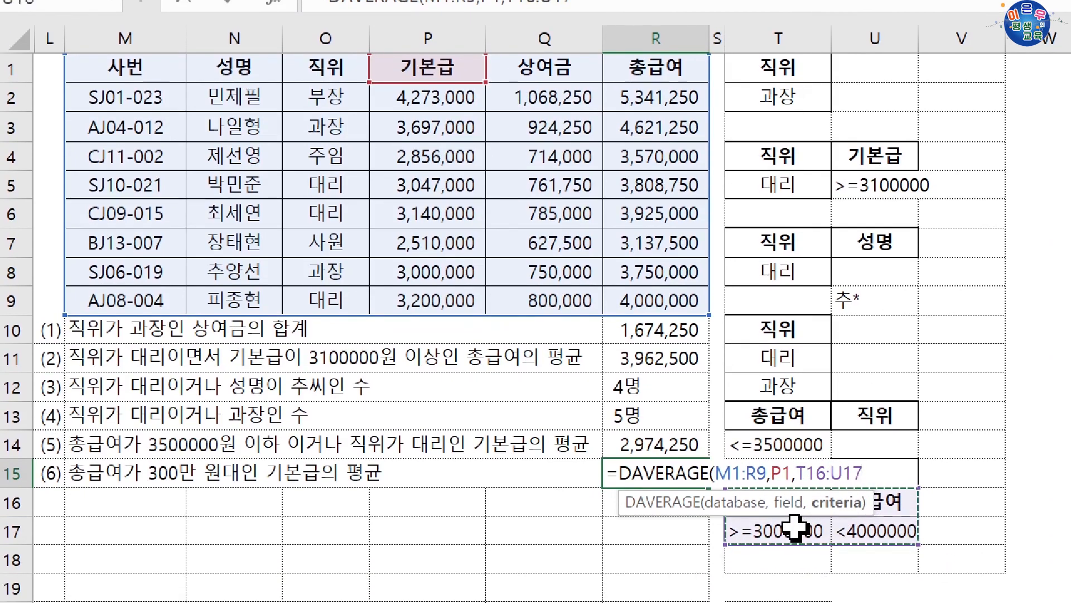
key("Return")
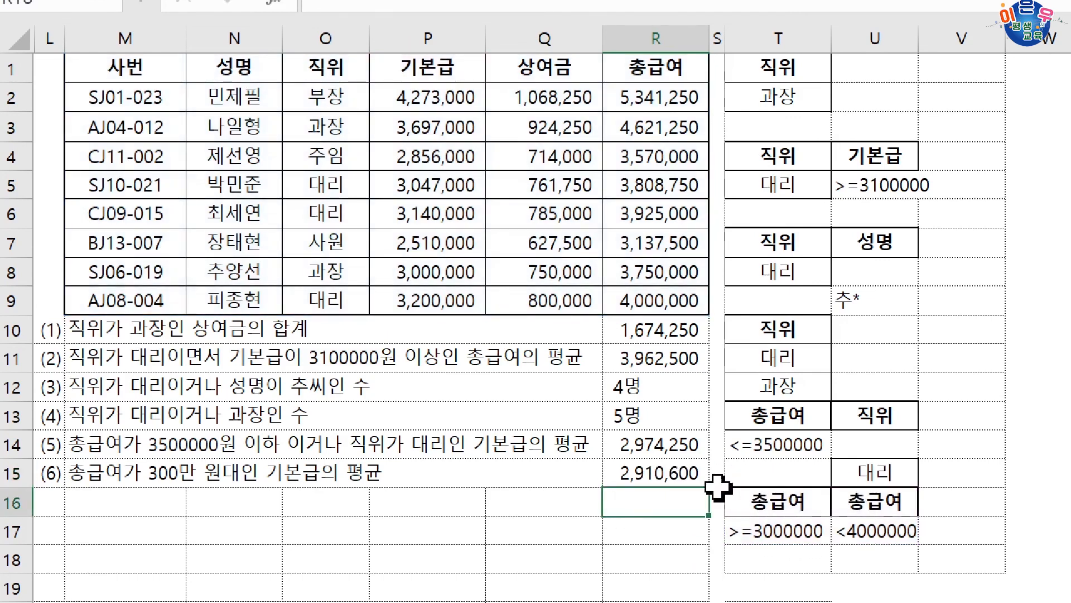
left_click(694, 475)
left_click(562, 472)
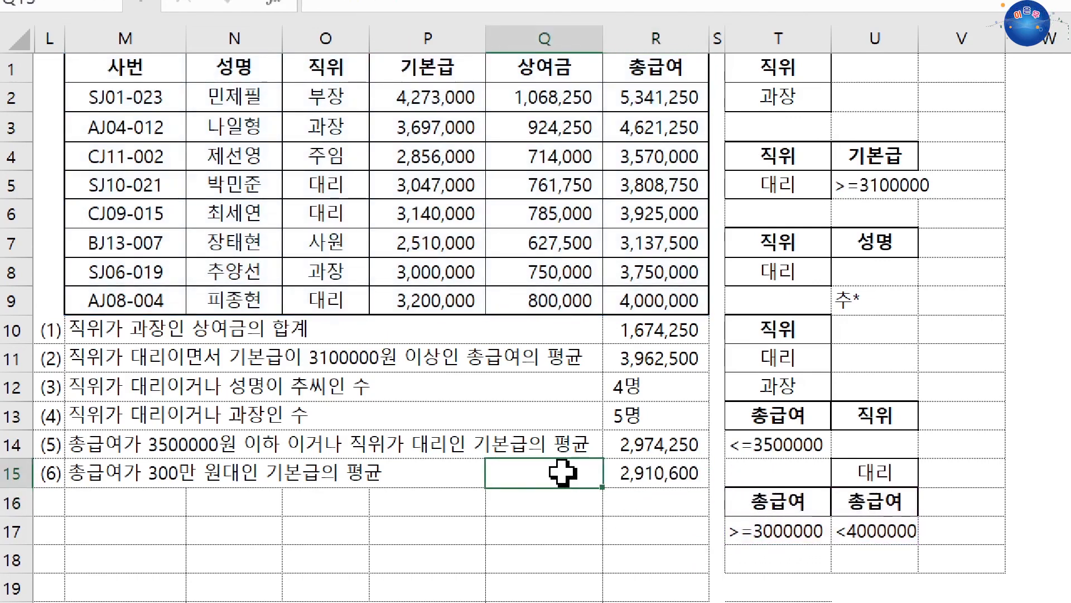